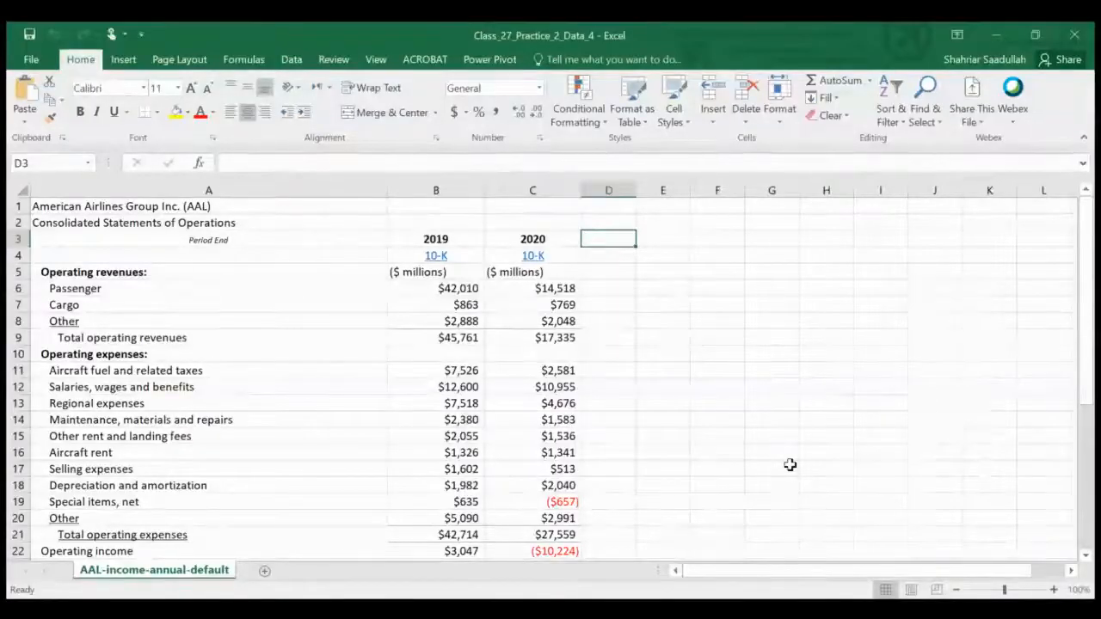
# Enter the heading "Percent Change" in D3 and widen column D to fit it
pyautogui.write('Perc')
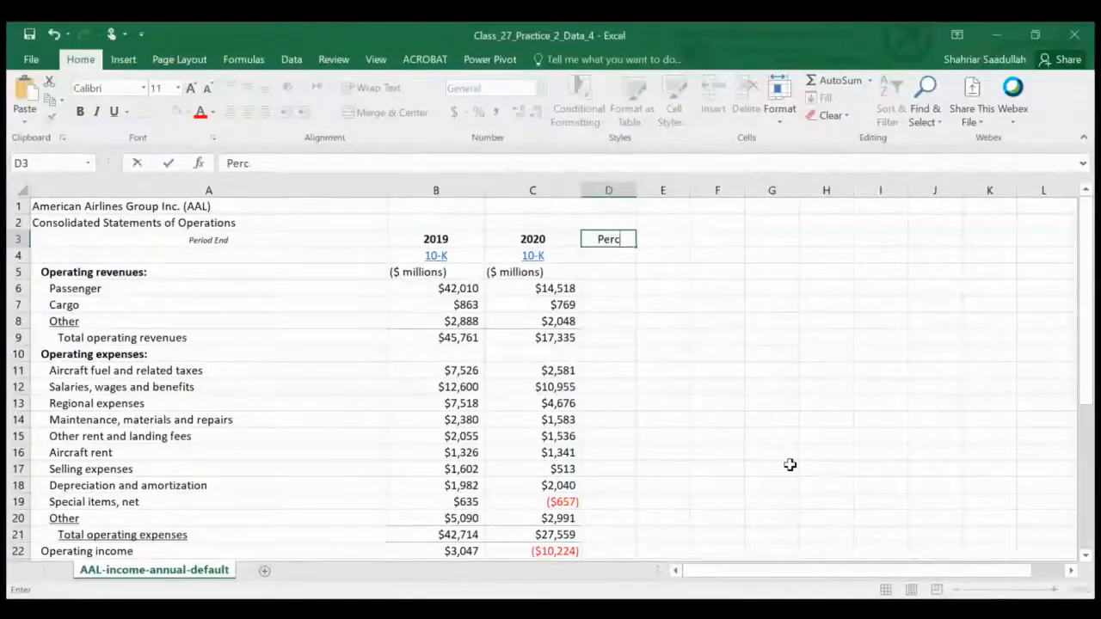
pyautogui.write('ent C')
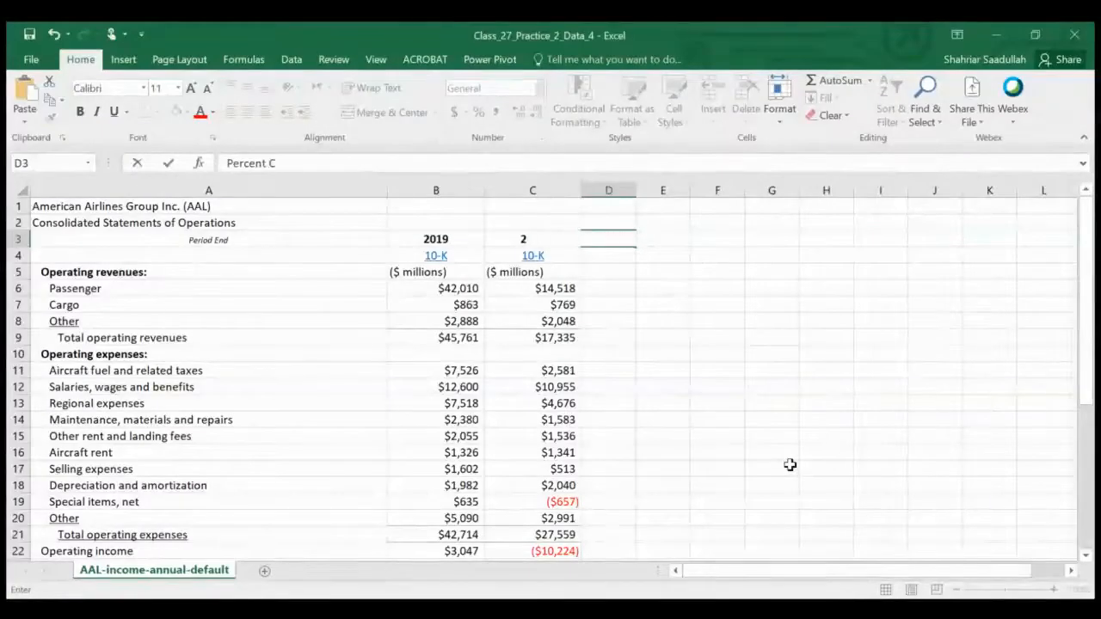
pyautogui.write('hange')
pyautogui.press('Return')
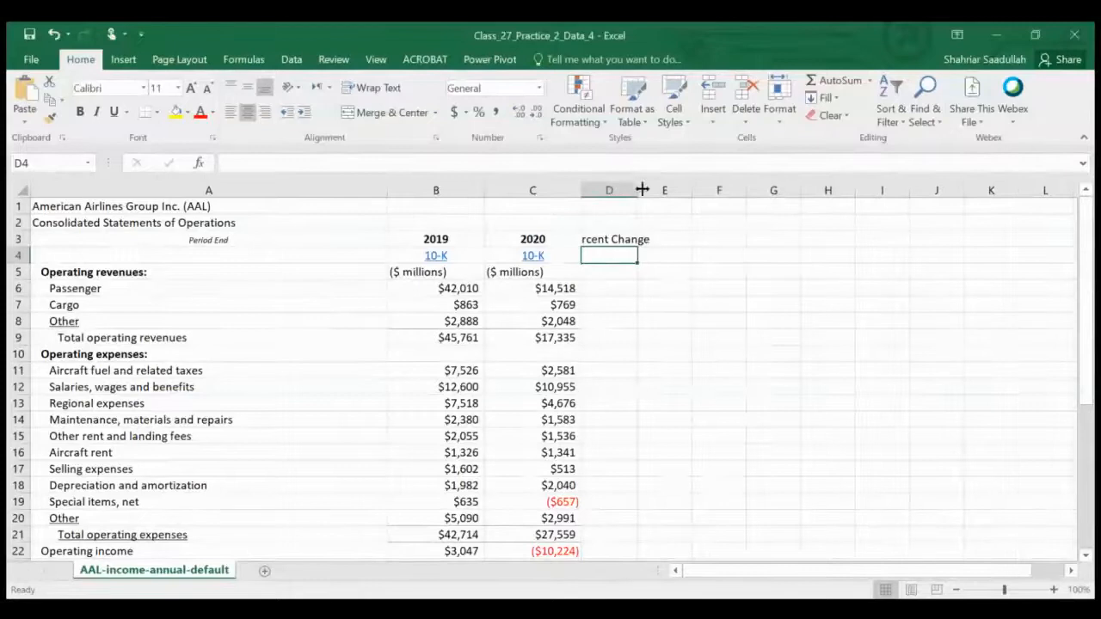
pyautogui.moveTo(634, 189); pyautogui.dragTo(668, 190)
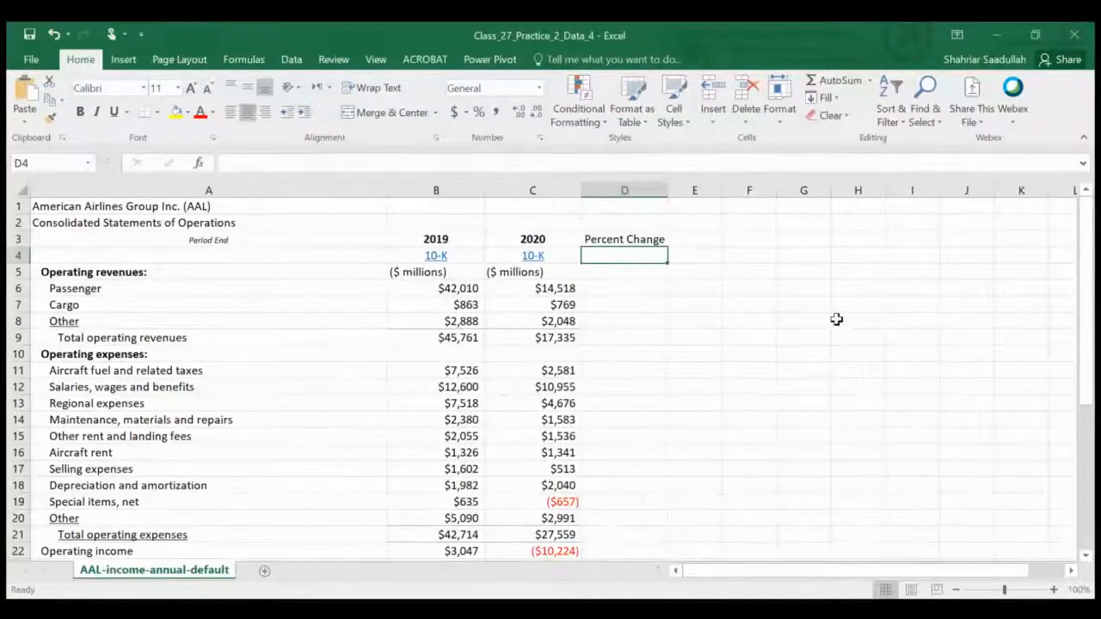
# Enter the period label "2019-2020" in D4 beneath the column heading
pyautogui.write('2019-2')
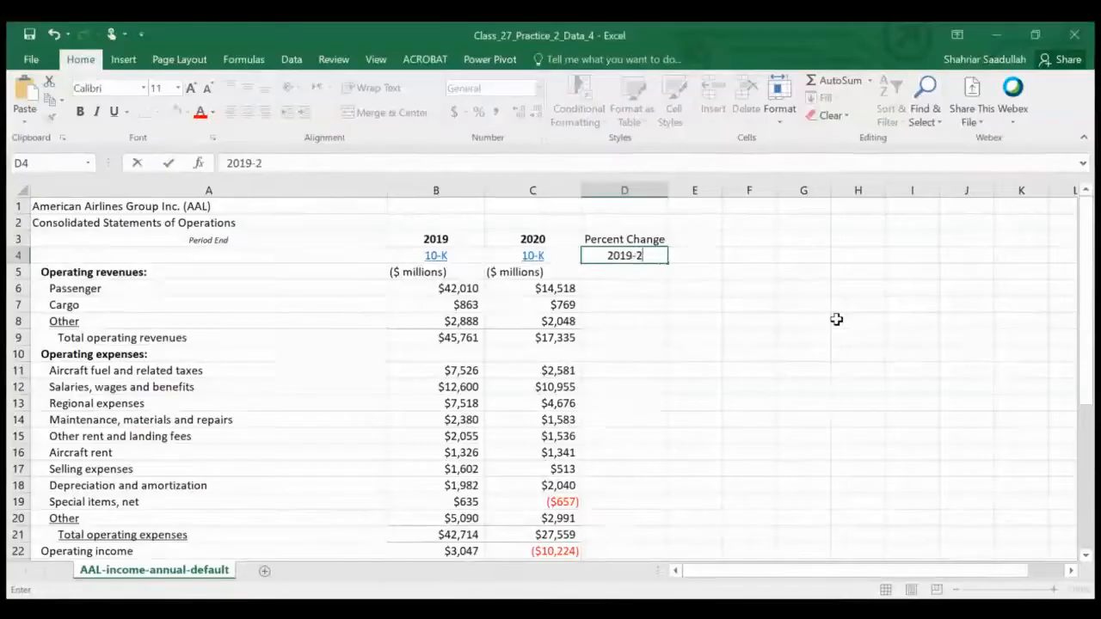
pyautogui.press('Return')
pyautogui.press('Return')
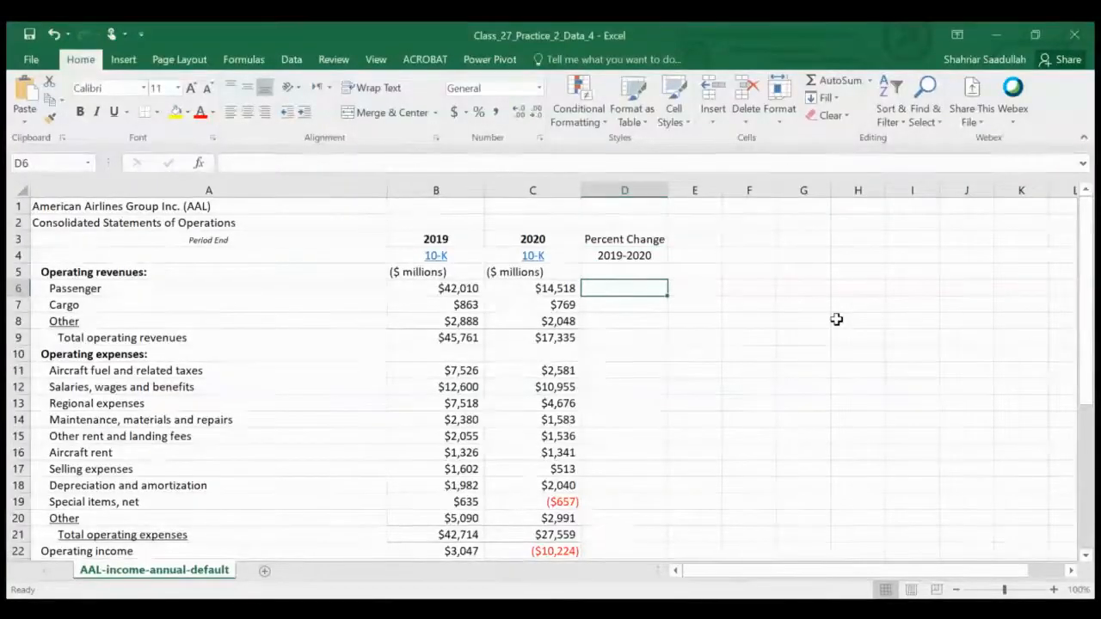
# Replace the heading in D3 with "Change"
pyautogui.click(644, 241)
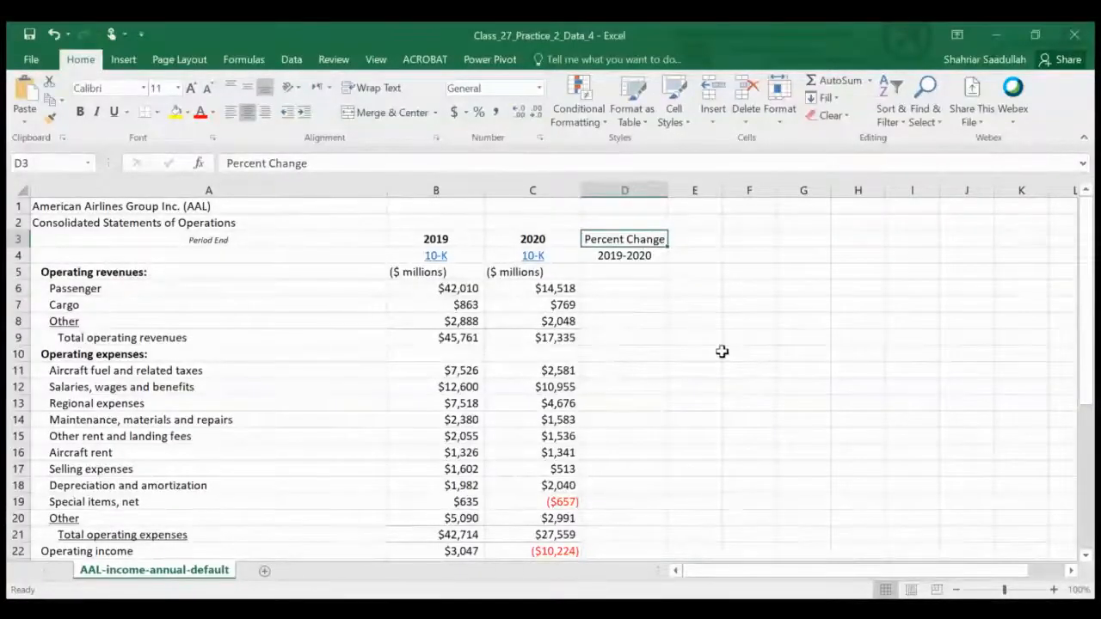
pyautogui.write('Ch')
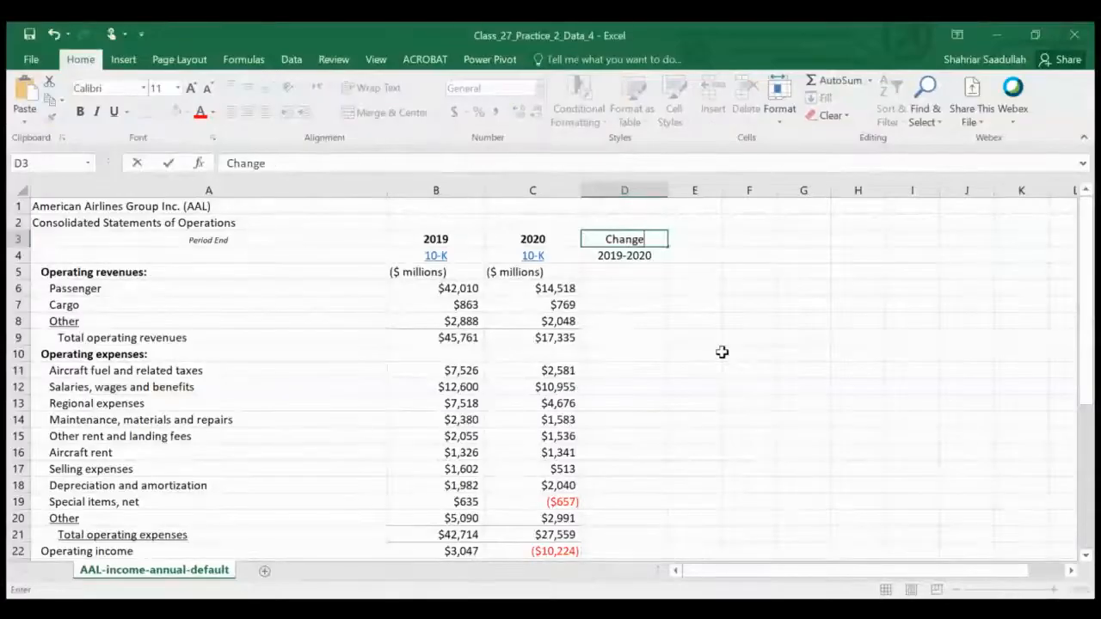
pyautogui.write('ange')
pyautogui.press('Return')
# Enter the heading "Percentage Change" in E3 and autofit column E to it
pyautogui.press('Up')
pyautogui.press('Right')
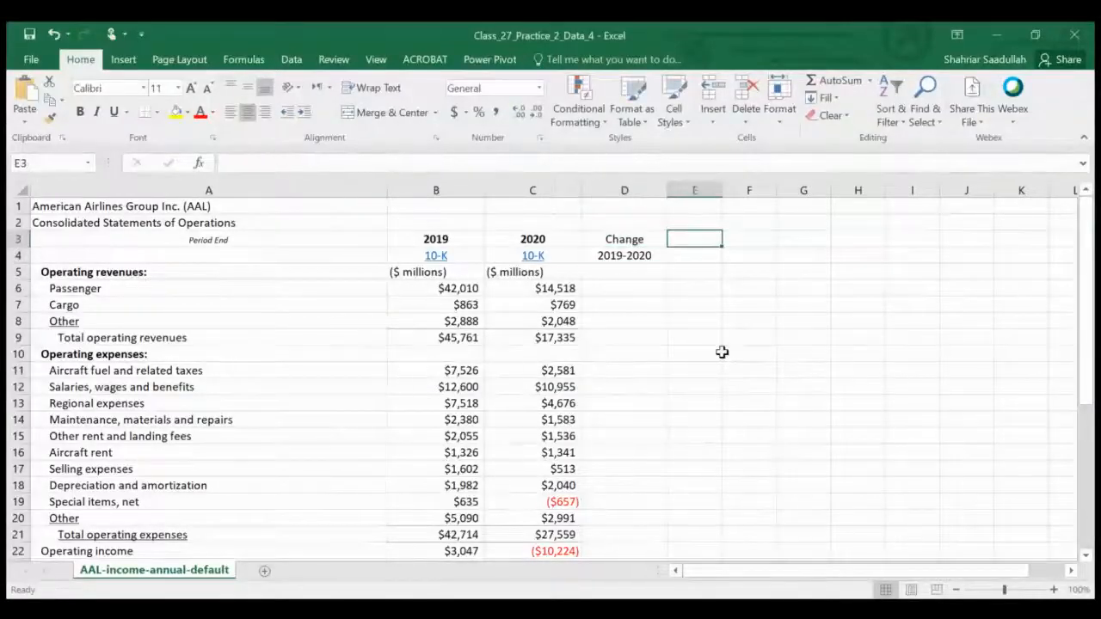
pyautogui.write('Perce')
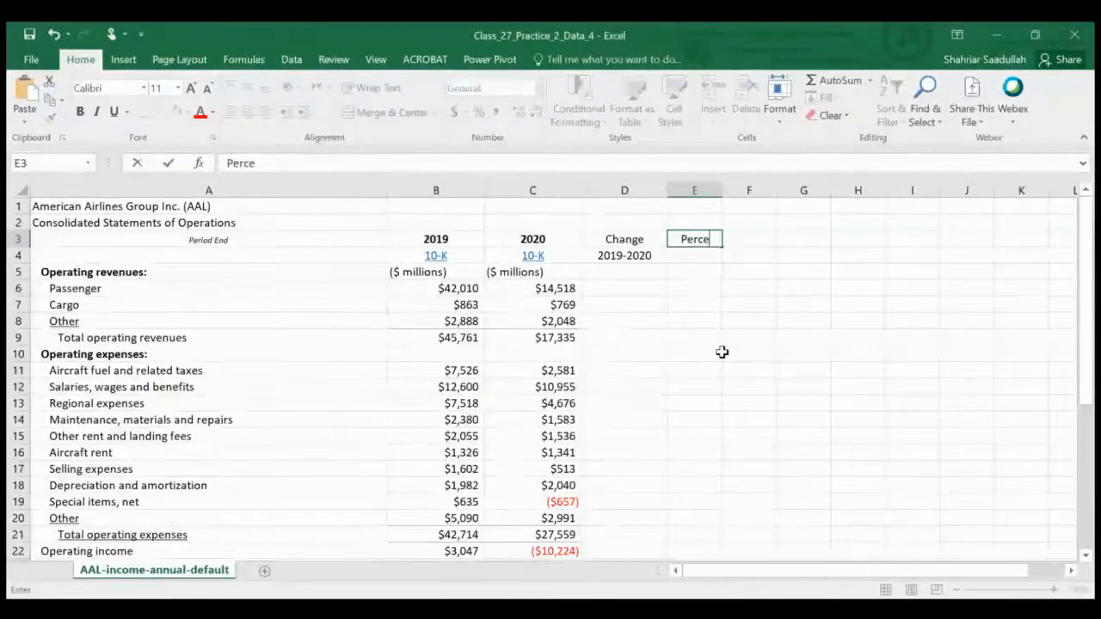
pyautogui.write('ntage')
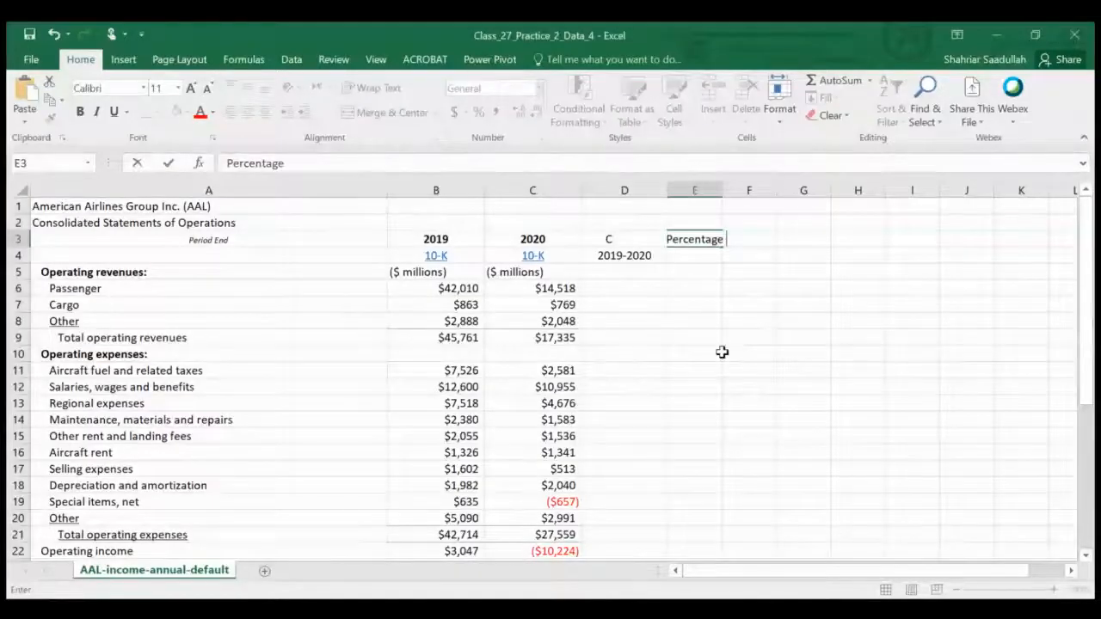
pyautogui.write(' Change')
pyautogui.press('Return')
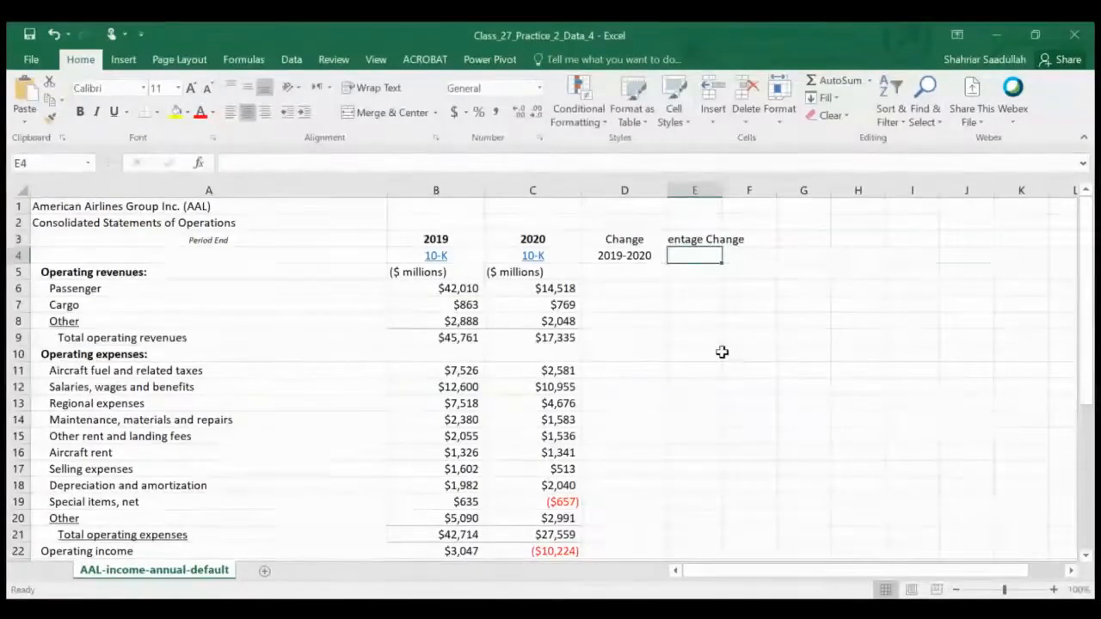
pyautogui.doubleClick(722, 191)
# Enter the formula =C6-B6 in D6 to calculate the 2019-2020 change in Passenger revenue
pyautogui.click(618, 285)
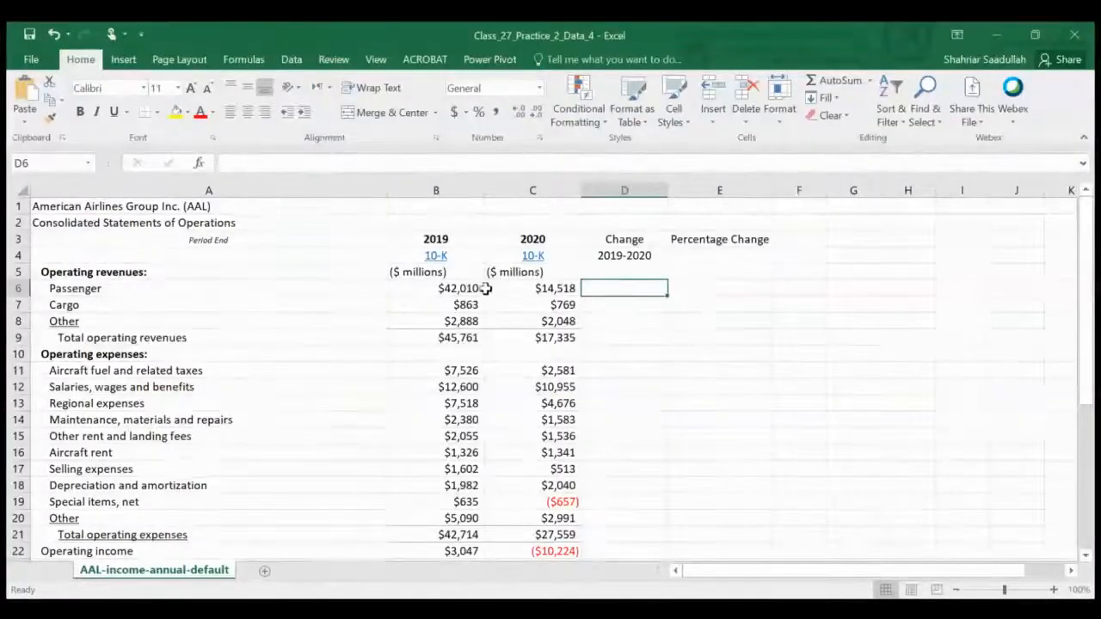
pyautogui.click(283, 156)
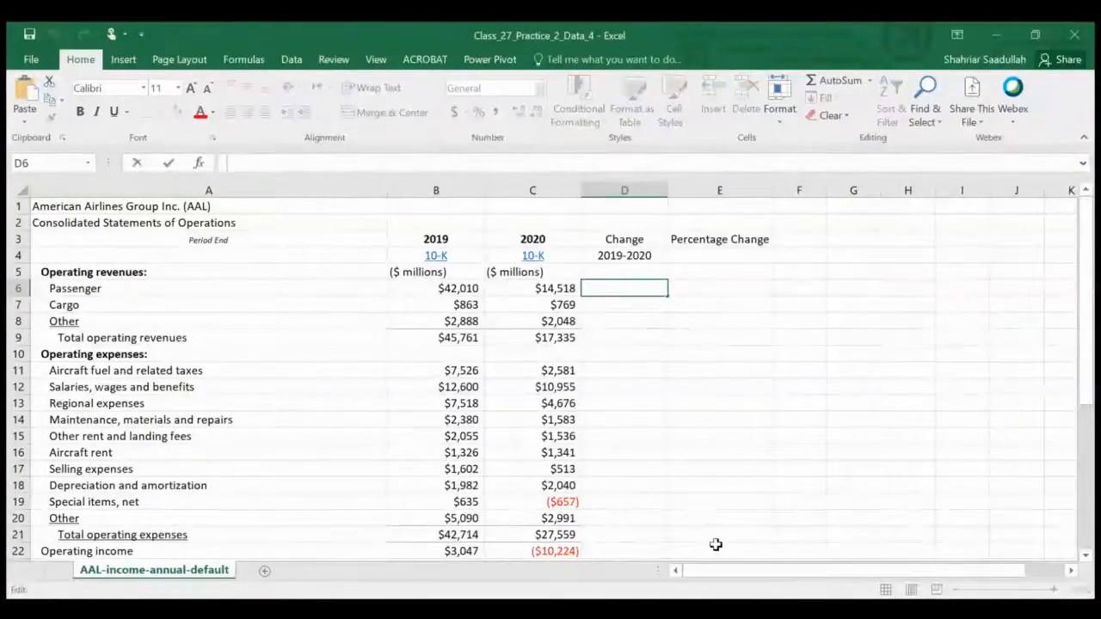
pyautogui.write('=')
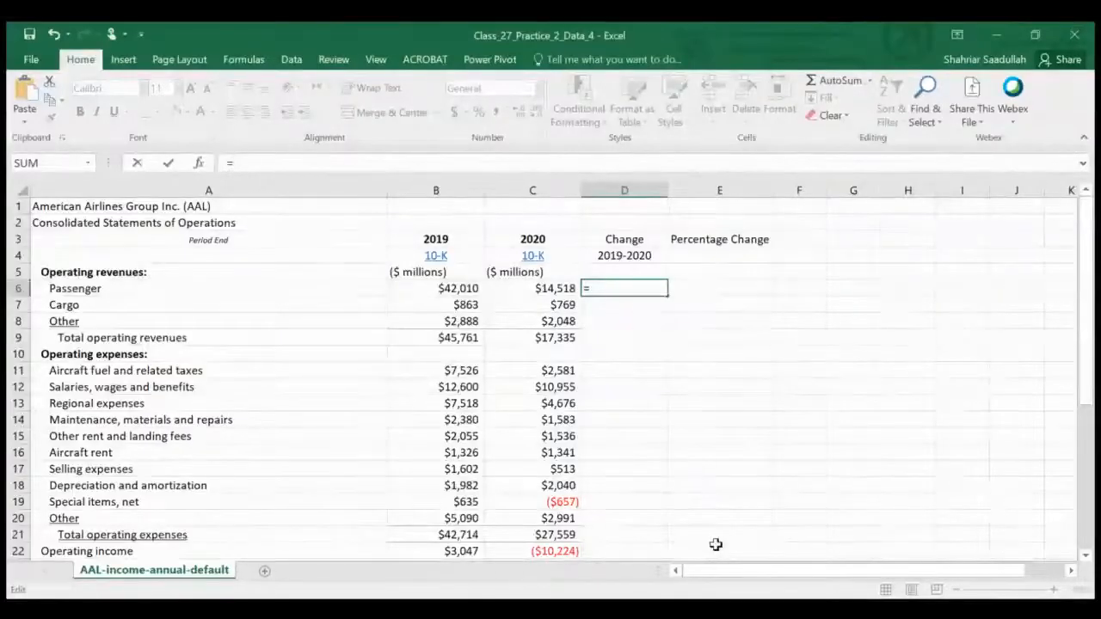
pyautogui.write('c6-')
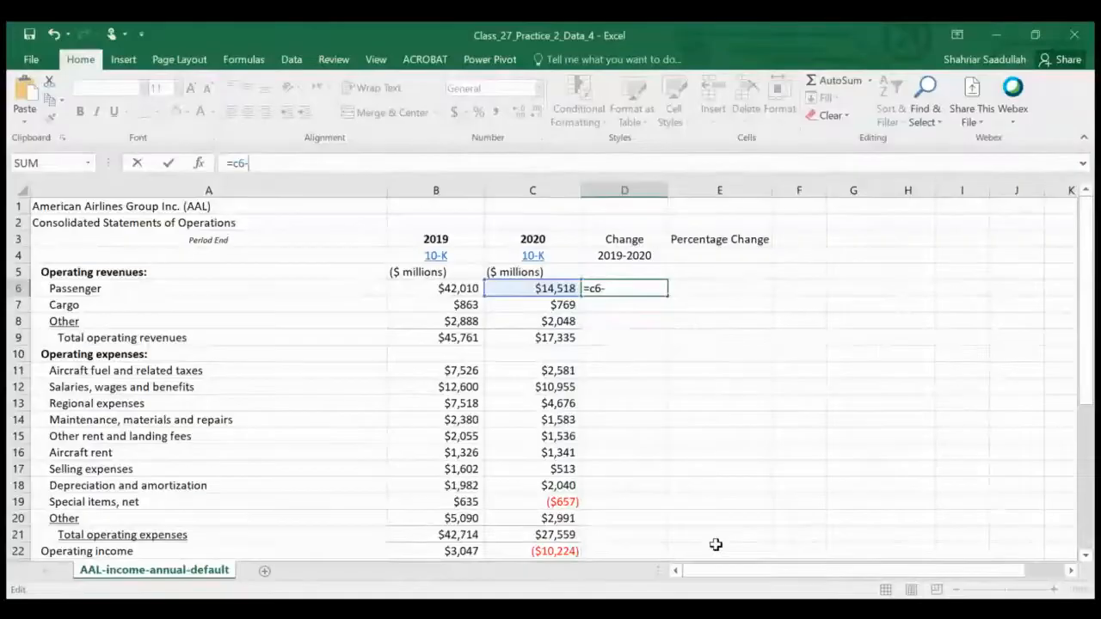
pyautogui.write('b6')
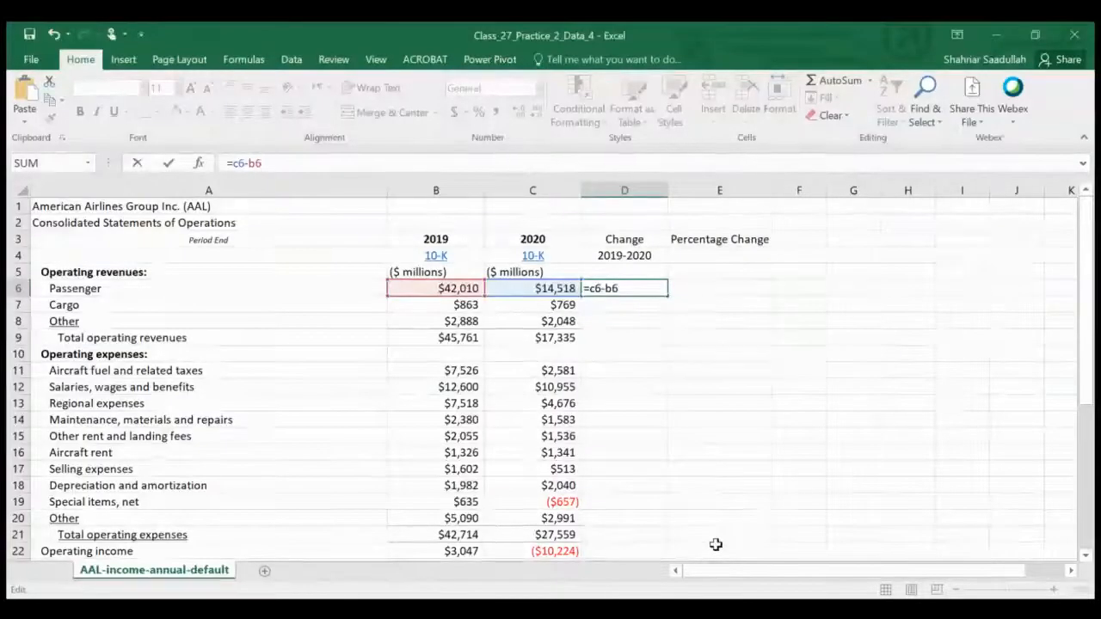
pyautogui.press('Return')
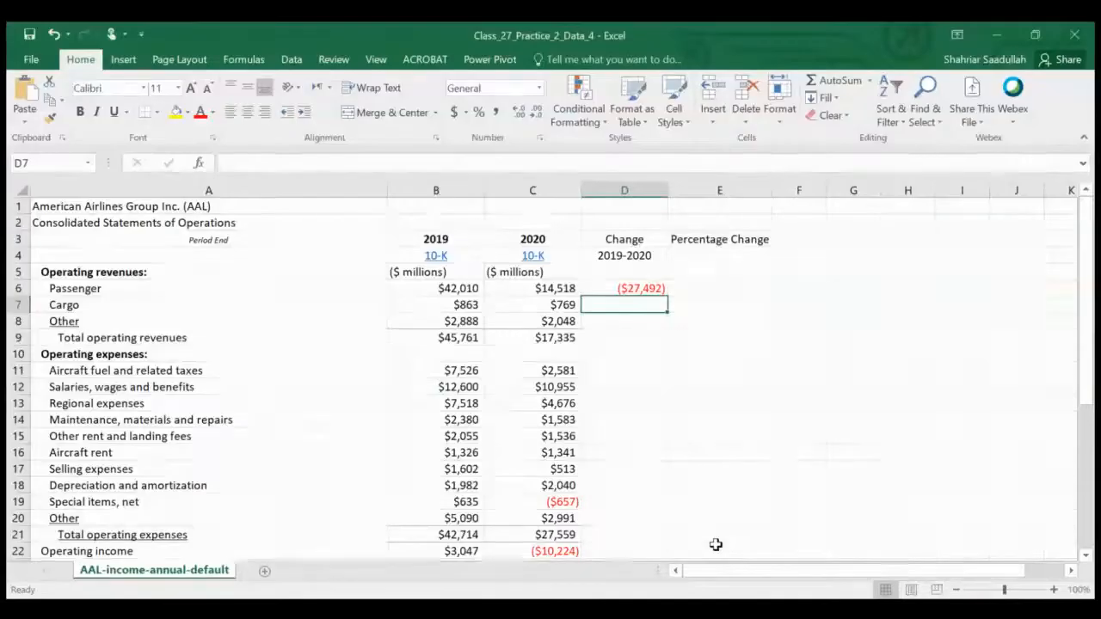
# Copy the change formula from D6 into D7:D9 for the remaining operating revenue rows
pyautogui.press('Up')
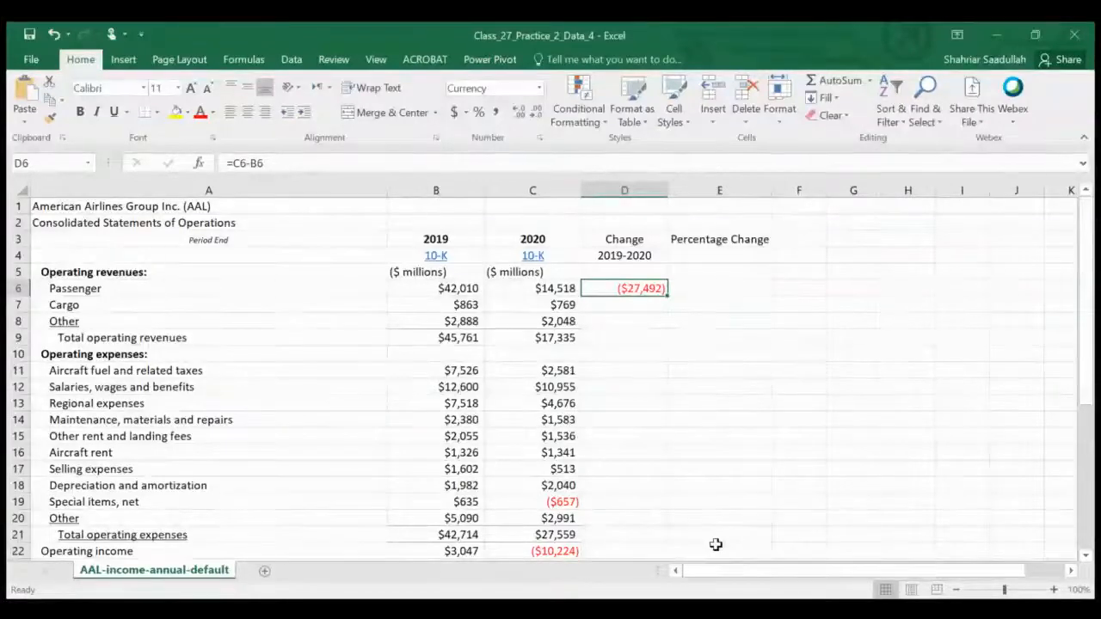
pyautogui.hotkey('ctrl', 'c')
pyautogui.press('Down')
pyautogui.hotkey('shift', 'Down')
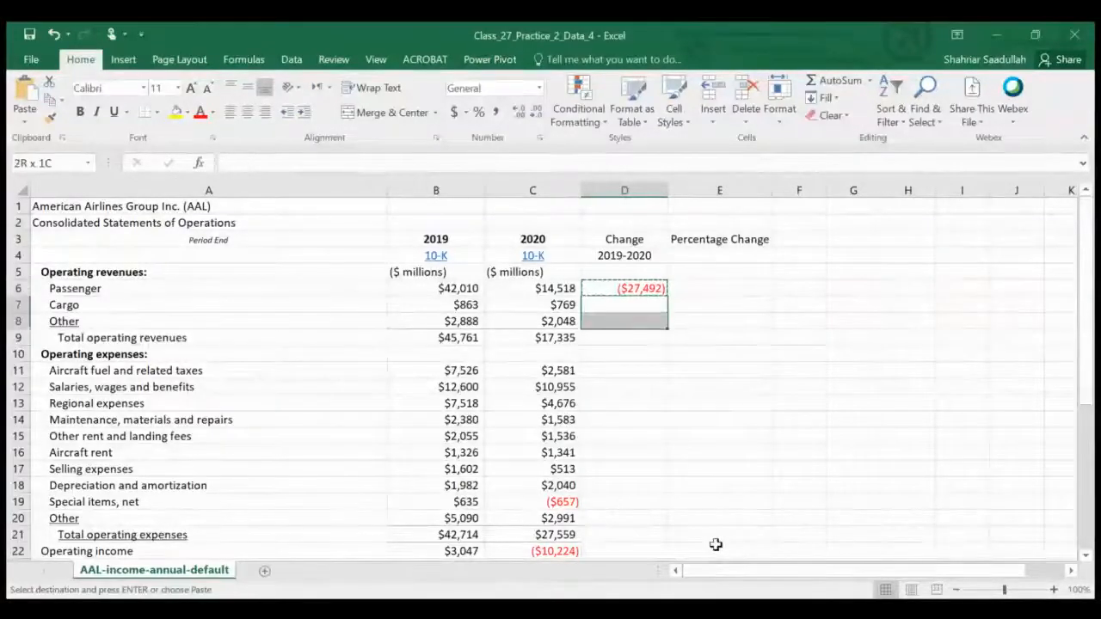
pyautogui.hotkey('shift', 'Down')
pyautogui.hotkey('ctrl', 'v')
# Paste the copied change formula into D11:D22 for the operating expense rows and operating income
pyautogui.press('Down')
pyautogui.press('Down')
pyautogui.press('Down')
pyautogui.press('Down')
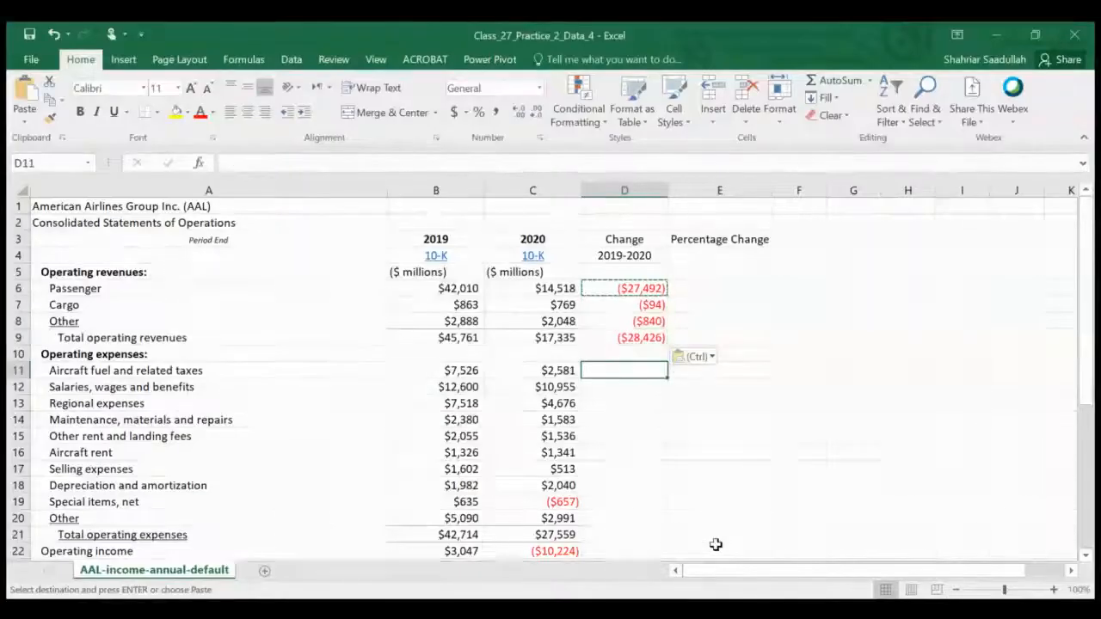
pyautogui.hotkey('shift', 'Down')
pyautogui.hotkey('shift', 'Down')
pyautogui.hotkey('shift', 'Down')
pyautogui.hotkey('shift', 'Down')
pyautogui.hotkey('shift', 'Down')
pyautogui.hotkey('shift', 'Down')
pyautogui.hotkey('shift', 'Down')
pyautogui.hotkey('shift', 'Down')
pyautogui.hotkey('shift', 'Down')
pyautogui.hotkey('shift', 'Down')
pyautogui.hotkey('shift', 'Down')
pyautogui.hotkey('shift', 'Down')
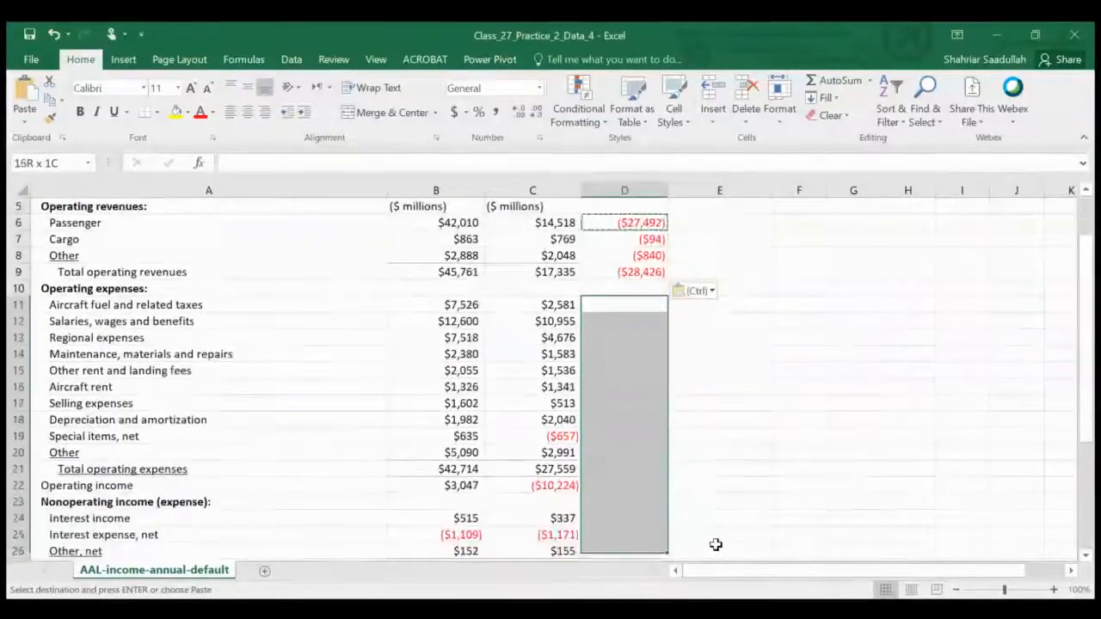
pyautogui.hotkey('shift', 'Up')
pyautogui.hotkey('ctrl', 'v')
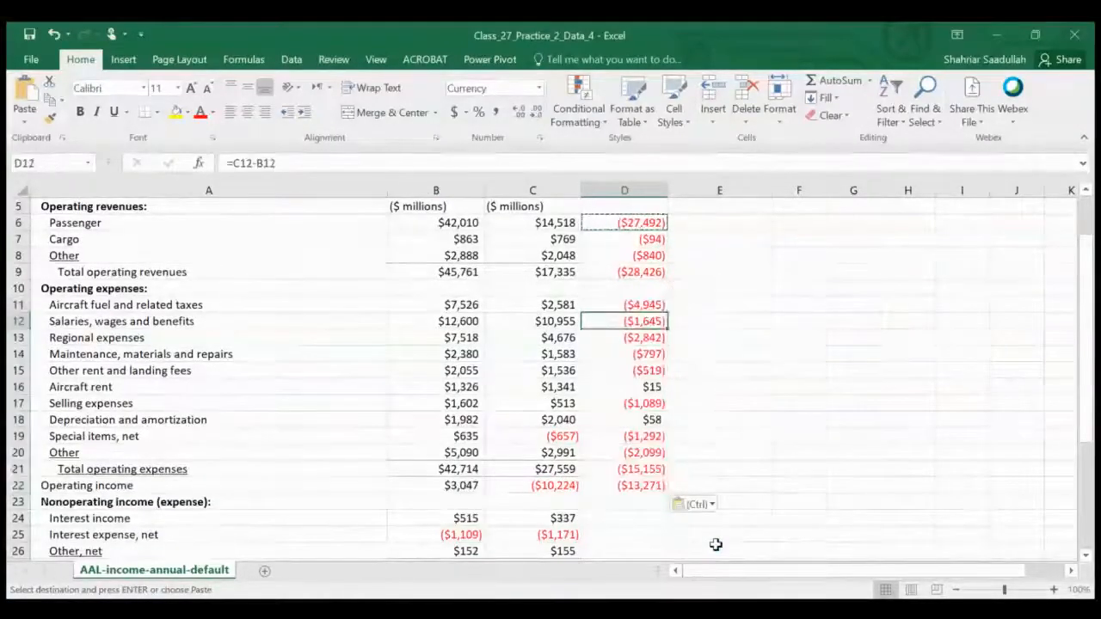
# Paste the copied change formula into D24:D30, from Interest income to Net income, and end the copy mode
pyautogui.press('Down')
pyautogui.press('Down')
pyautogui.press('Down')
pyautogui.press('Down')
pyautogui.press('Down')
pyautogui.press('Down')
pyautogui.press('Down')
pyautogui.press('Down')
pyautogui.press('Down')
pyautogui.press('Down')
pyautogui.press('Down')
pyautogui.press('Down')
pyautogui.press('Down')
pyautogui.press('Down')
pyautogui.press('Down')
pyautogui.press('Down')
pyautogui.press('Down')
pyautogui.press('Down')
pyautogui.press('Down')
pyautogui.press('Down')
pyautogui.press('Down')
pyautogui.press('Down')
pyautogui.press('Down')
pyautogui.press('Up')
pyautogui.press('Up')
pyautogui.press('Up')
pyautogui.press('Up')
pyautogui.press('Up')
pyautogui.press('Up')
pyautogui.press('Up')
pyautogui.press('Up')
pyautogui.press('Up')
pyautogui.press('Up')
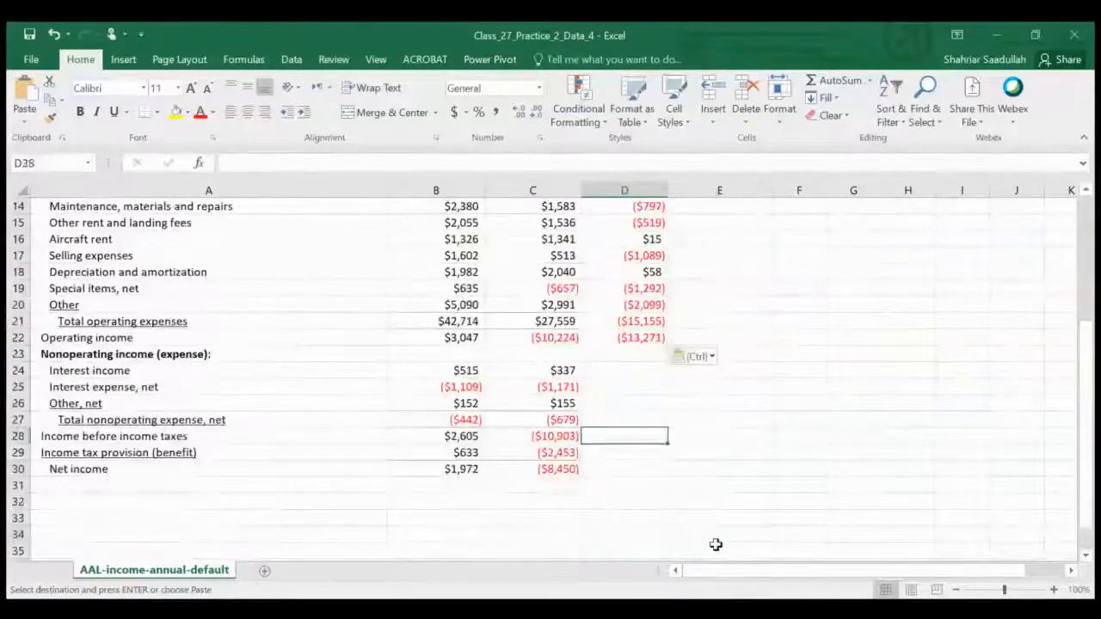
pyautogui.hotkey('shift', 'Down')
pyautogui.hotkey('shift', 'Down')
pyautogui.hotkey('shift', 'Down')
pyautogui.hotkey('shift', 'Down')
pyautogui.hotkey('shift', 'Down')
pyautogui.hotkey('shift', 'Down')
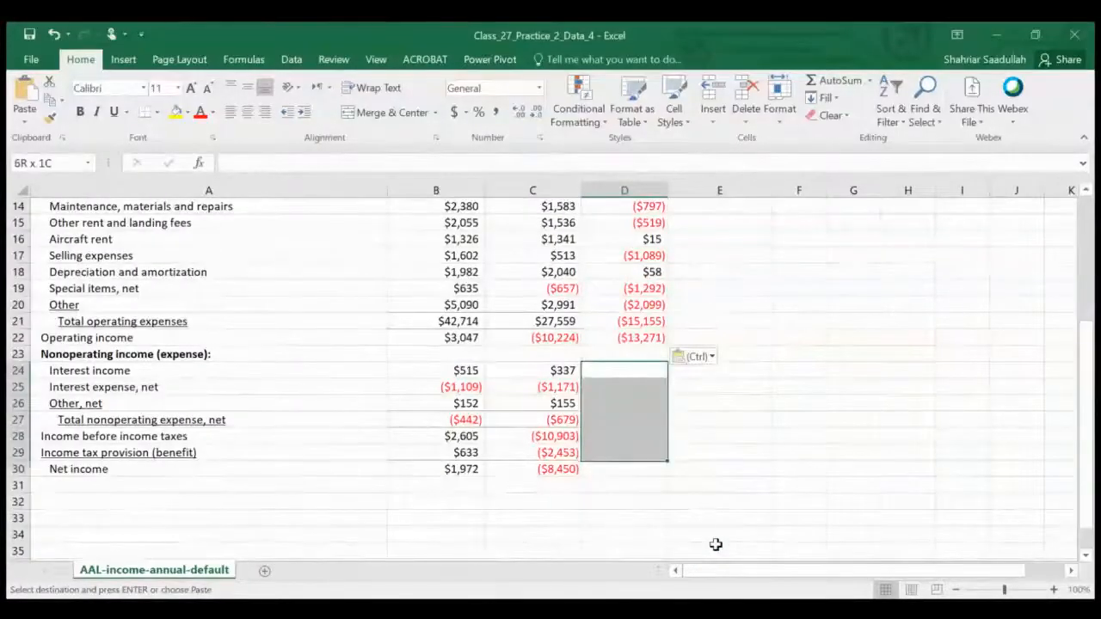
pyautogui.hotkey('ctrl', 'v')
pyautogui.press('Escape')
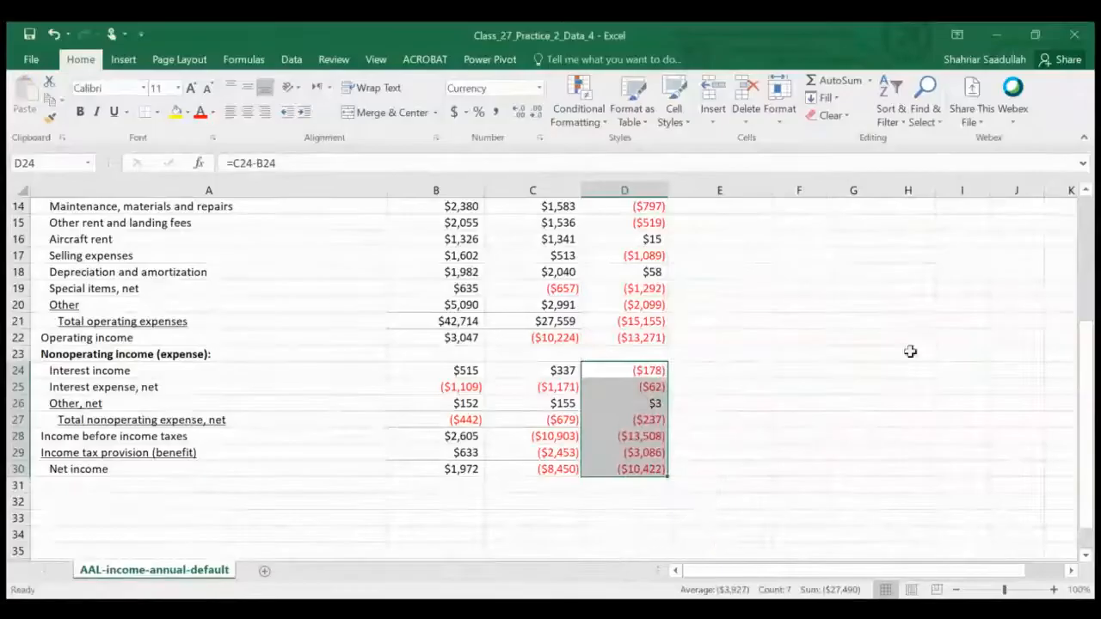
# Review the Passenger change formula in D6, and enter =D6/B6 in E6 to calculate its percentage change
pyautogui.moveTo(1087, 408); pyautogui.dragTo(1091, 241)
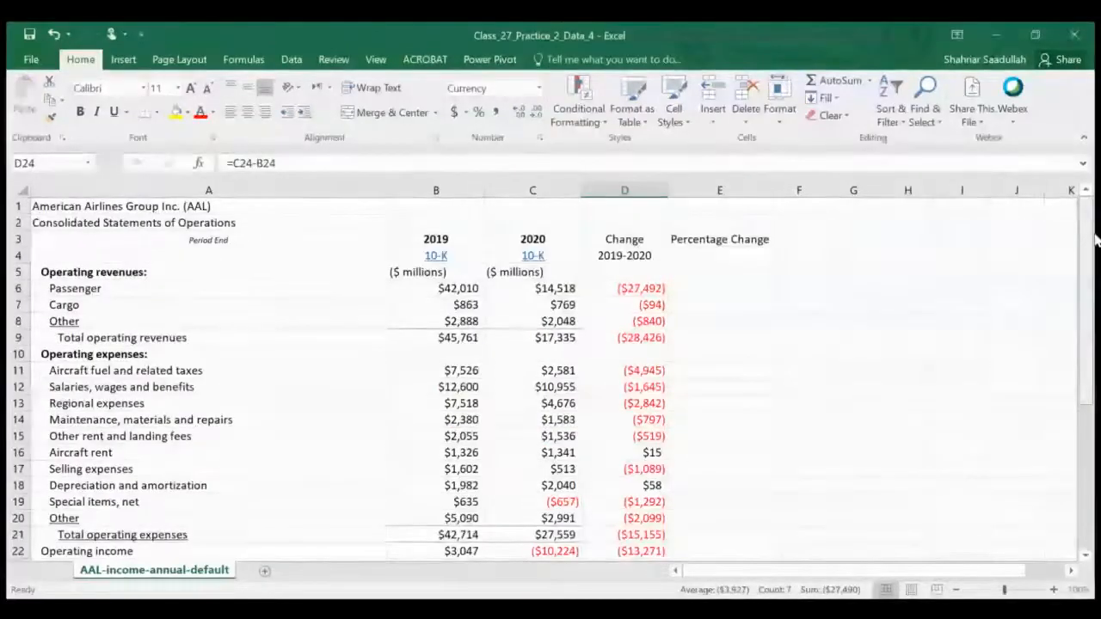
pyautogui.click(647, 295)
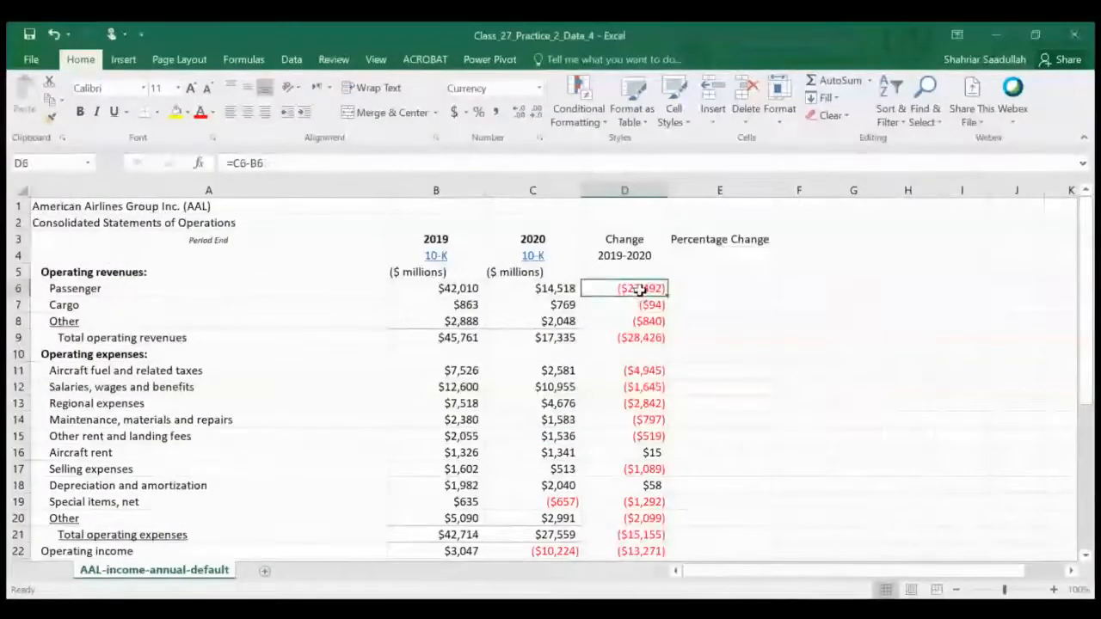
pyautogui.click(336, 163)
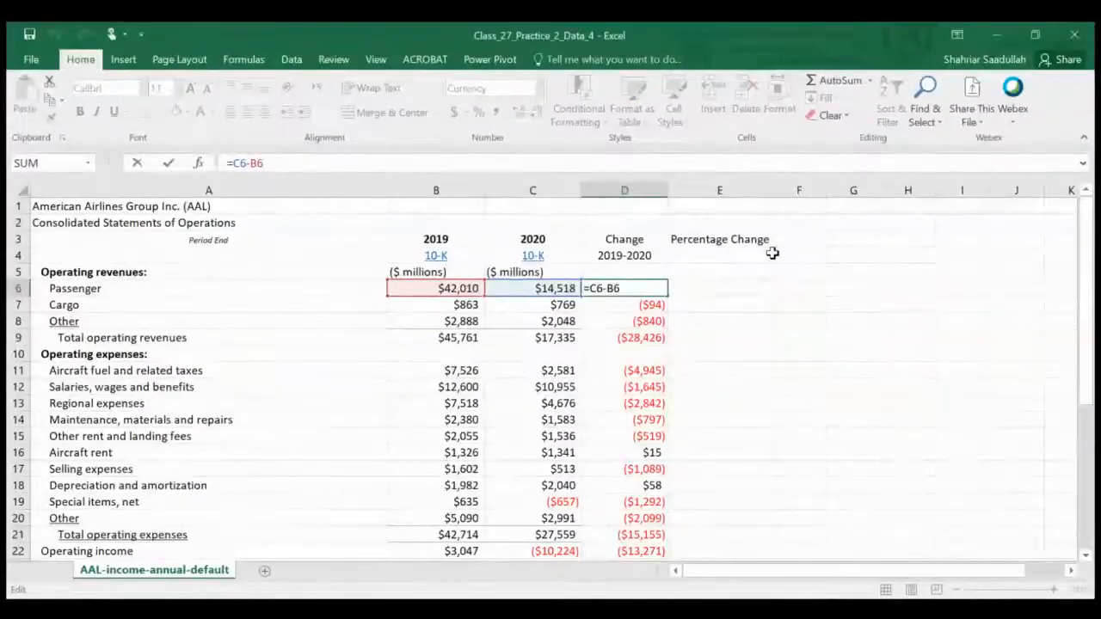
pyautogui.click(723, 292)
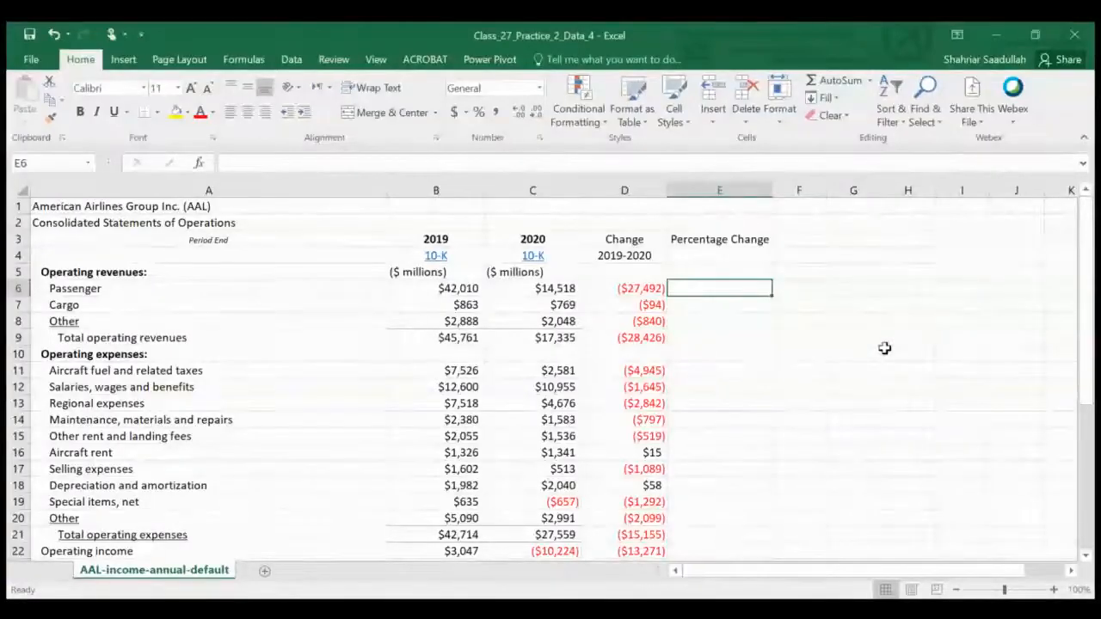
pyautogui.write('=')
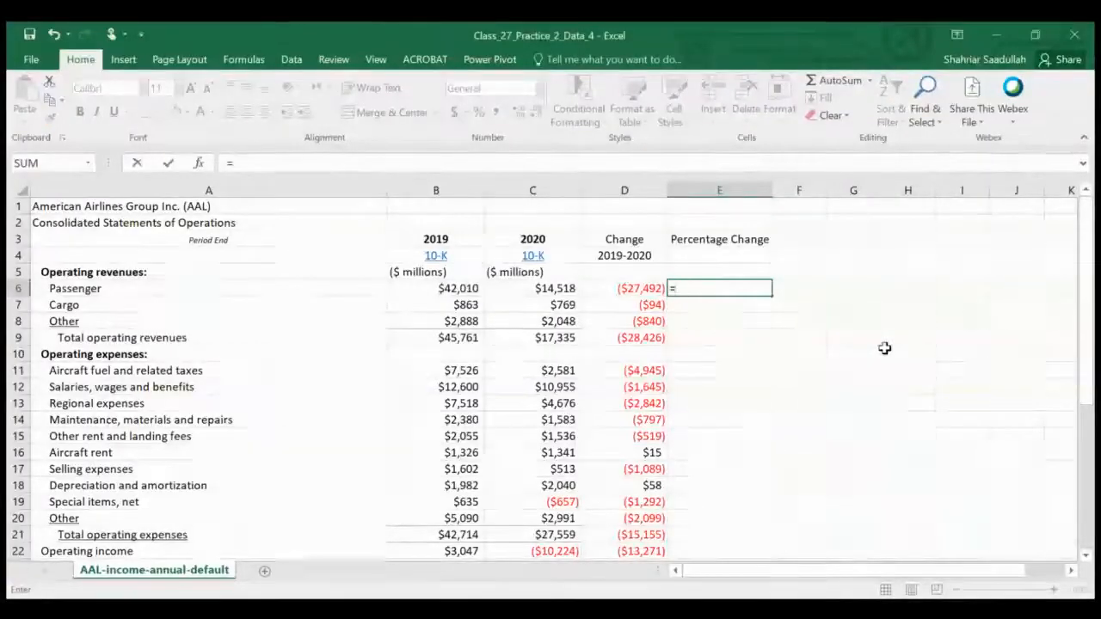
pyautogui.write('d6')
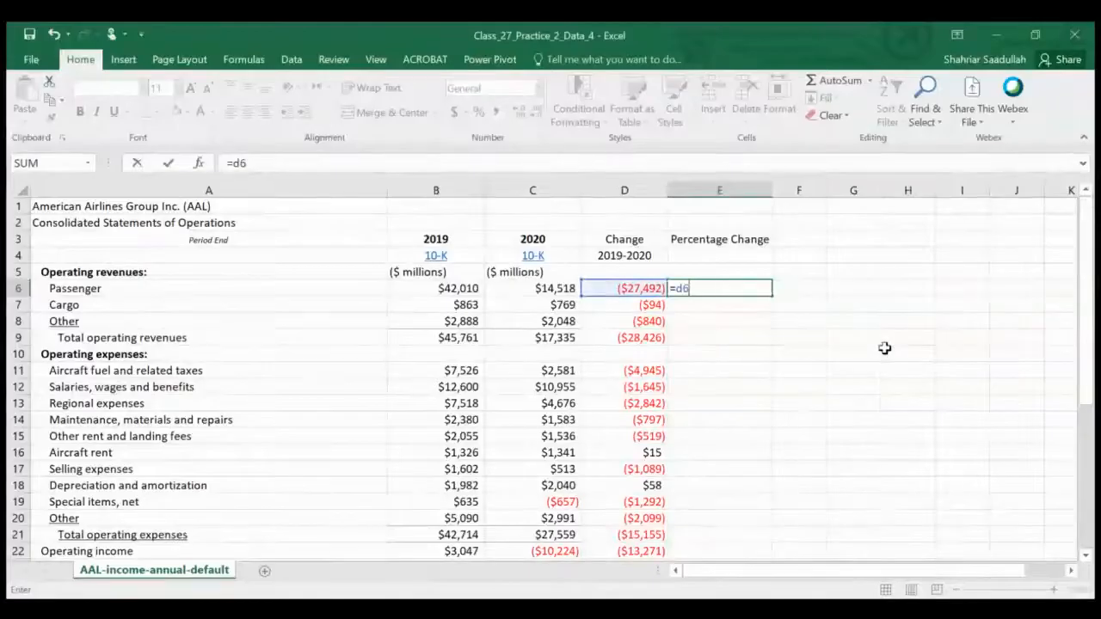
pyautogui.write('/')
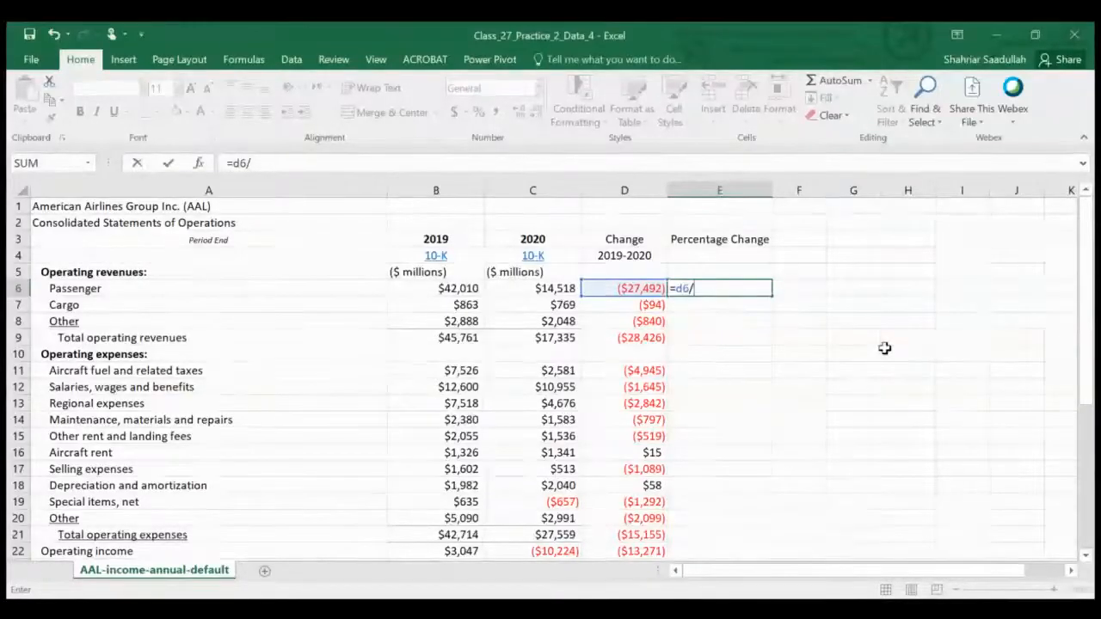
pyautogui.write('b6')
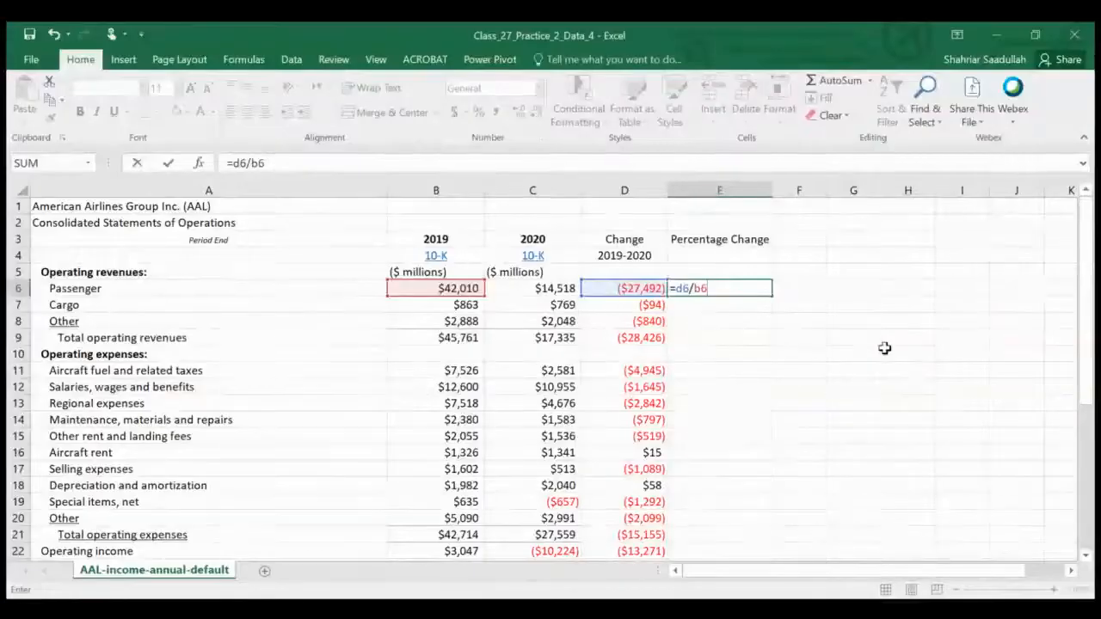
pyautogui.press('Return')
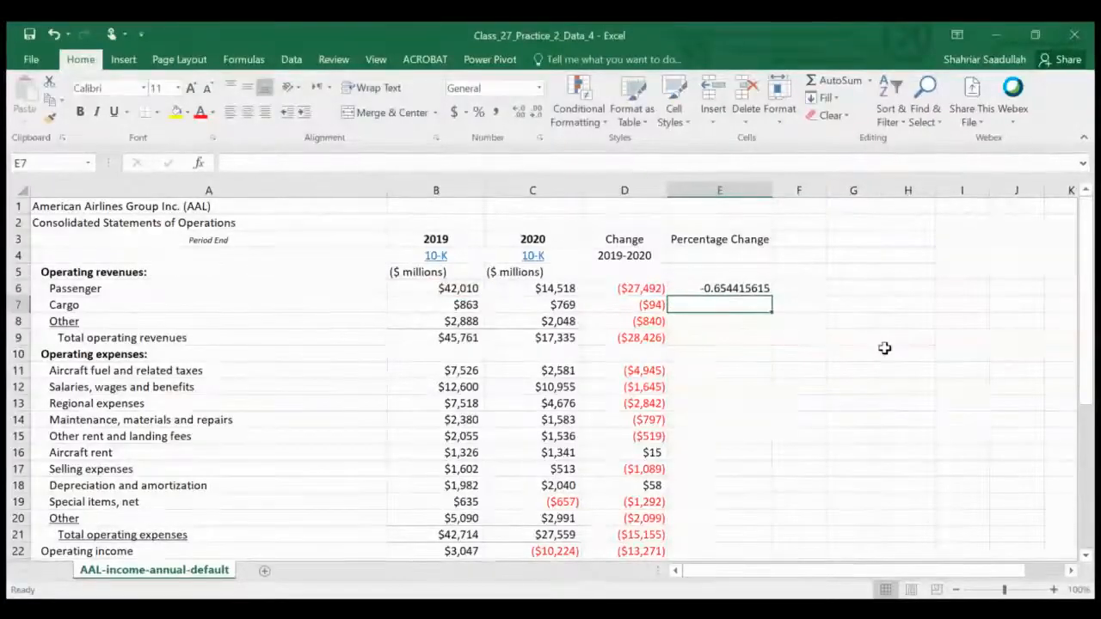
# Format the Passenger percentage change in E6 as a percentage with two decimals and centre column E
pyautogui.click(742, 289)
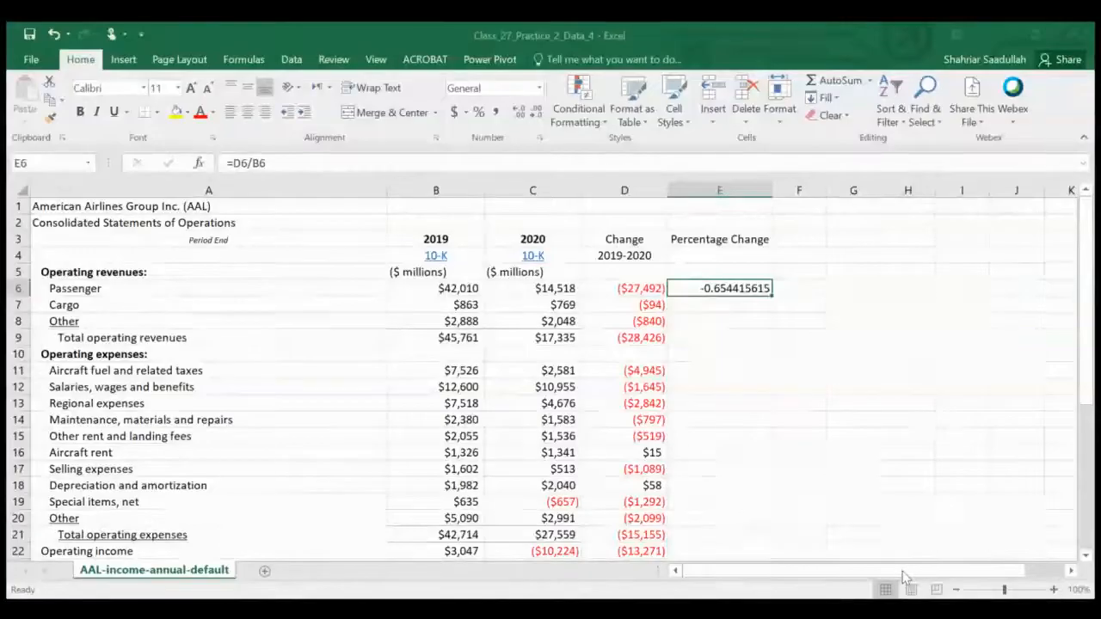
pyautogui.hotkey('ctrl', 'shift', '5')
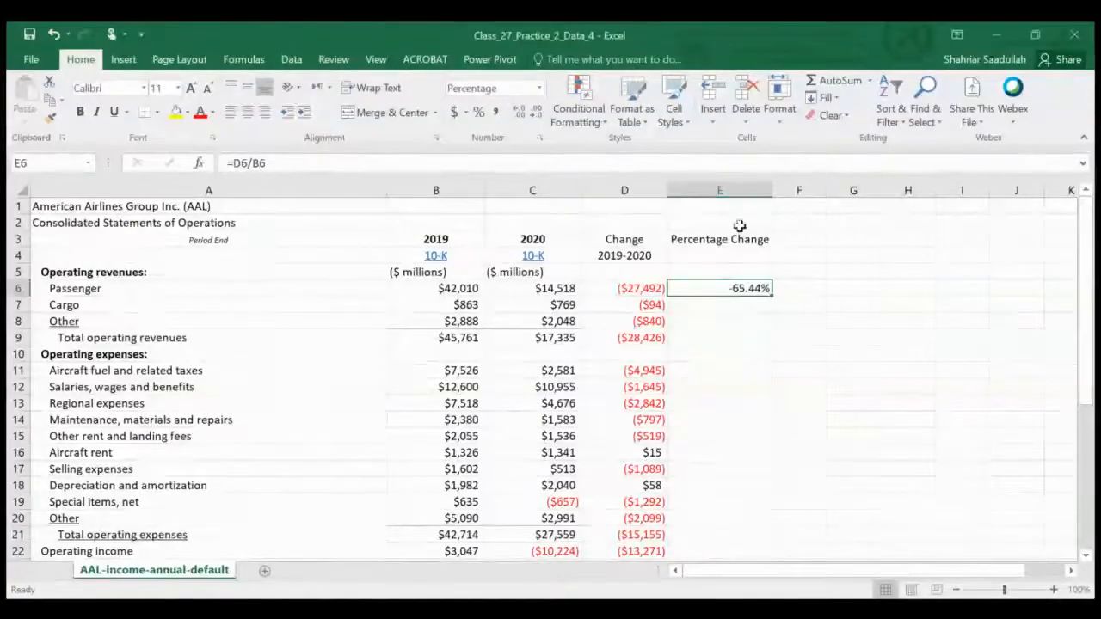
pyautogui.click(742, 183)
pyautogui.click(247, 112)
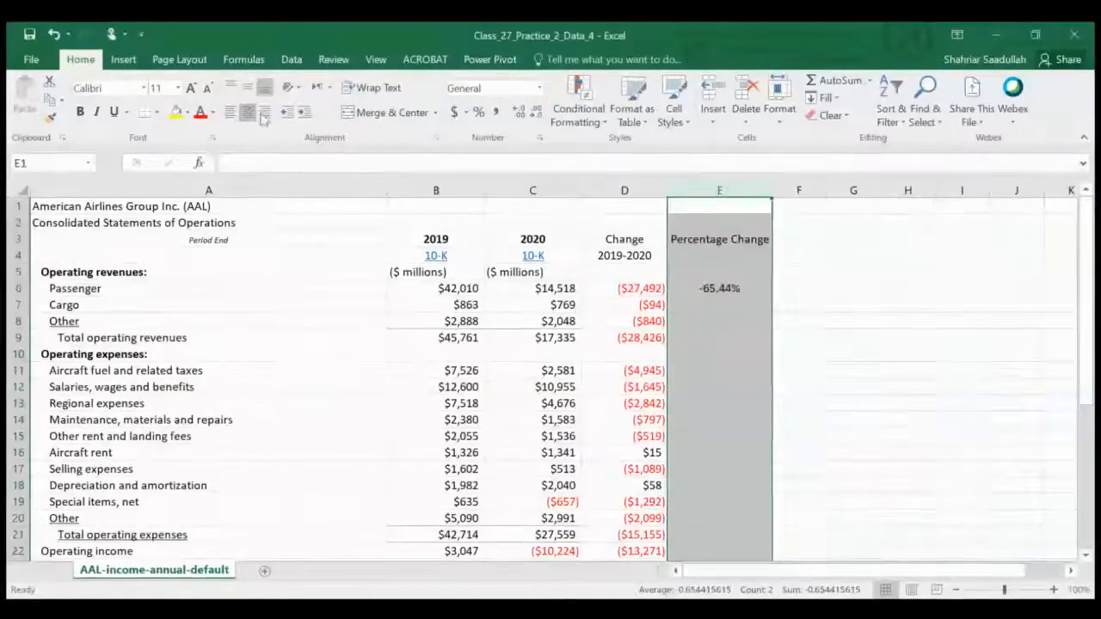
# Copy the percentage change formula from E6 into E7:E9 for the remaining operating revenue rows
pyautogui.click(719, 288)
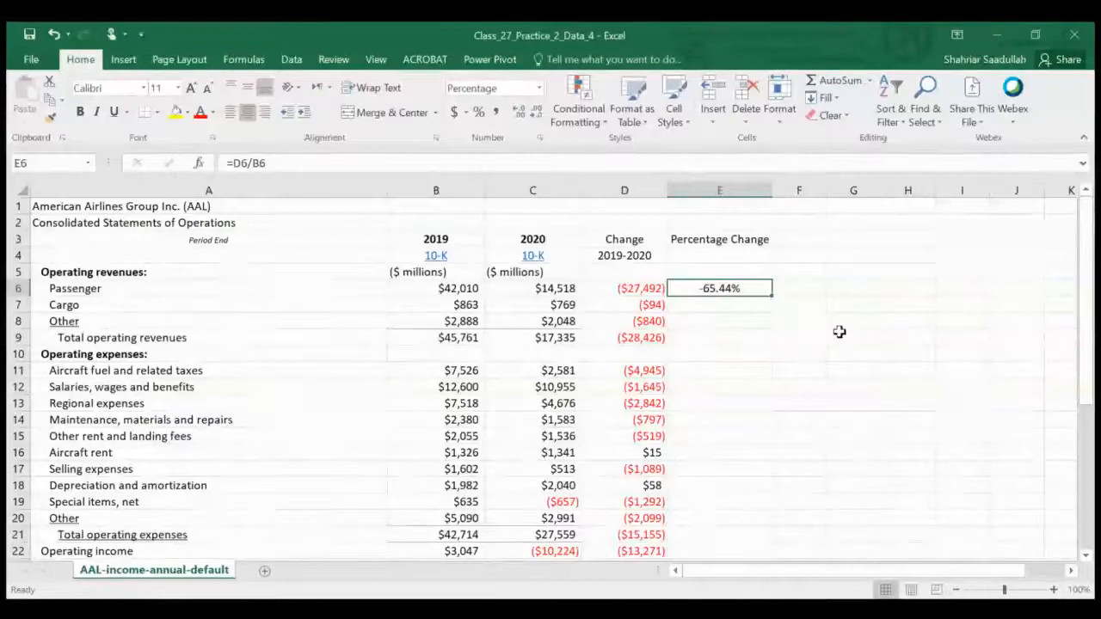
pyautogui.hotkey('ctrl', 'c')
pyautogui.press('Down')
pyautogui.hotkey('shift', 'Down')
pyautogui.hotkey('shift', 'Down')
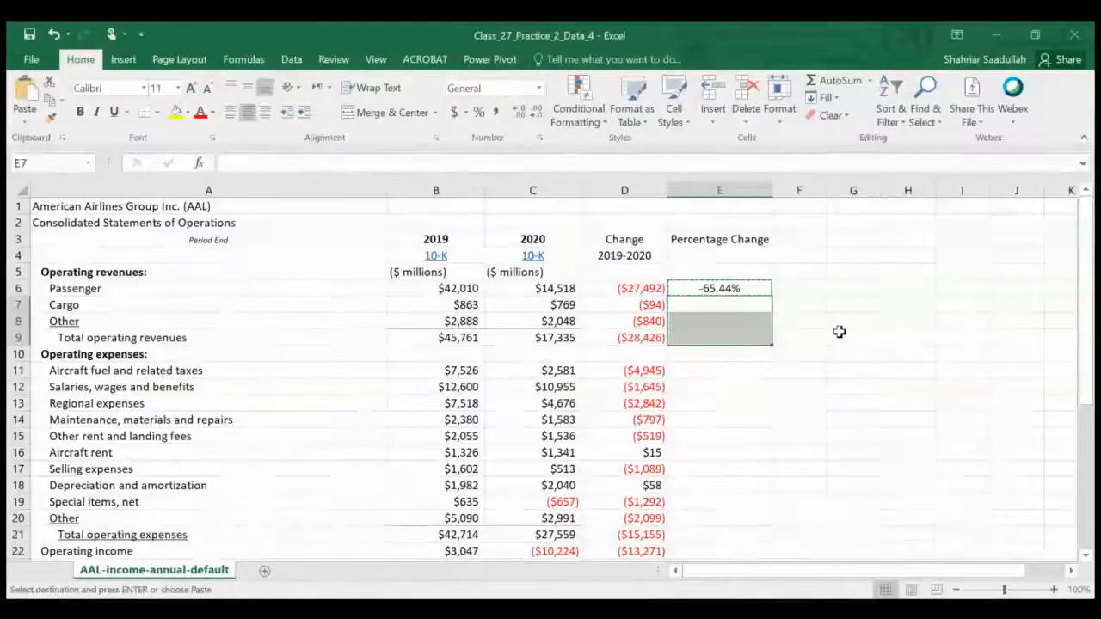
pyautogui.hotkey('ctrl', 'v')
# Paste the copied percentage change formula into E11:E22, from Aircraft fuel and related taxes to Operating income
pyautogui.press('Down')
pyautogui.press('Down')
pyautogui.press('Down')
pyautogui.press('Down')
pyautogui.hotkey('shift', 'Down')
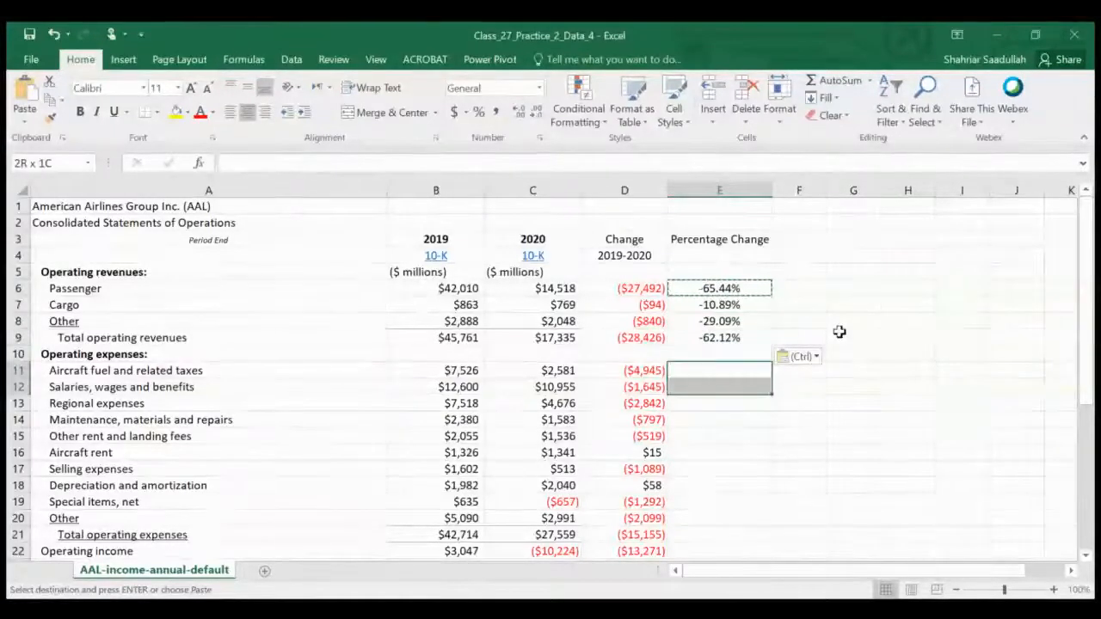
pyautogui.hotkey('shift', 'Down')
pyautogui.hotkey('shift', 'Down')
pyautogui.hotkey('shift', 'Down')
pyautogui.hotkey('shift', 'Down')
pyautogui.hotkey('shift', 'Down')
pyautogui.hotkey('shift', 'Down')
pyautogui.hotkey('shift', 'Down')
pyautogui.hotkey('shift', 'Down')
pyautogui.hotkey('shift', 'Down')
pyautogui.hotkey('shift', 'Down')
pyautogui.hotkey('shift', 'Down')
pyautogui.hotkey('shift', 'Down')
pyautogui.hotkey('shift', 'Down')
pyautogui.hotkey('shift', 'Down')
pyautogui.hotkey('shift', 'Down')
pyautogui.hotkey('shift', 'Down')
pyautogui.hotkey('shift', 'Down')
pyautogui.hotkey('shift', 'Down')
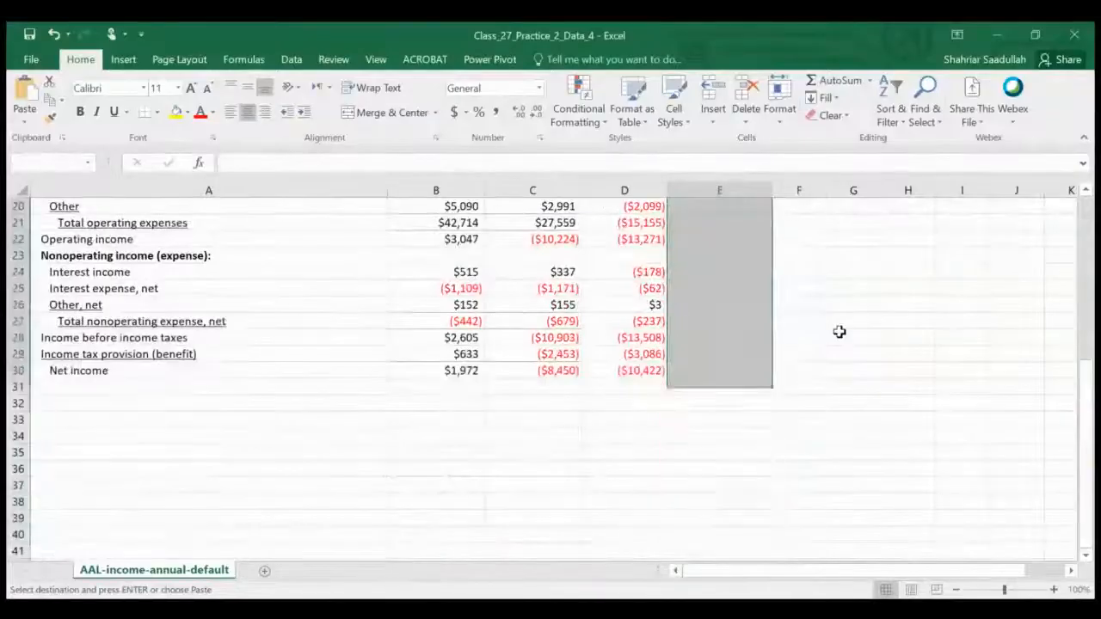
pyautogui.hotkey('shift', 'Up')
pyautogui.hotkey('shift', 'Up')
pyautogui.hotkey('shift', 'Up')
pyautogui.hotkey('shift', 'Up')
pyautogui.hotkey('shift', 'Up')
pyautogui.hotkey('shift', 'Up')
pyautogui.hotkey('shift', 'Up')
pyautogui.hotkey('shift', 'Up')
pyautogui.hotkey('ctrl', 'v')
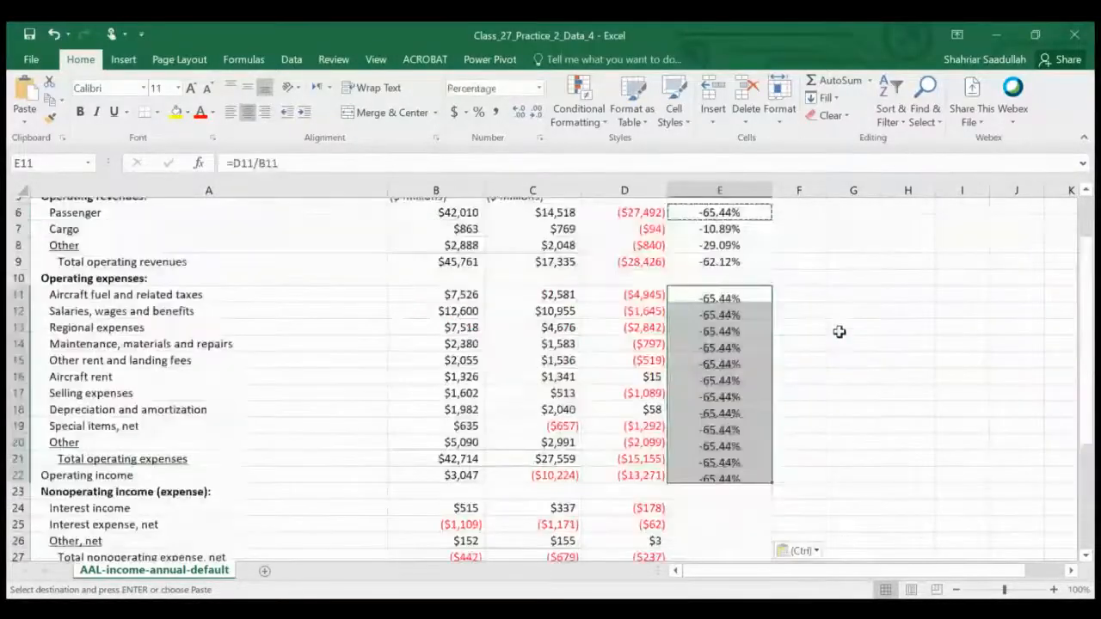
# Paste the copied percentage change formula into E24:E30, from Interest income to Net income
pyautogui.scroll(2, 840, 331)
pyautogui.press('Down')
pyautogui.press('Down')
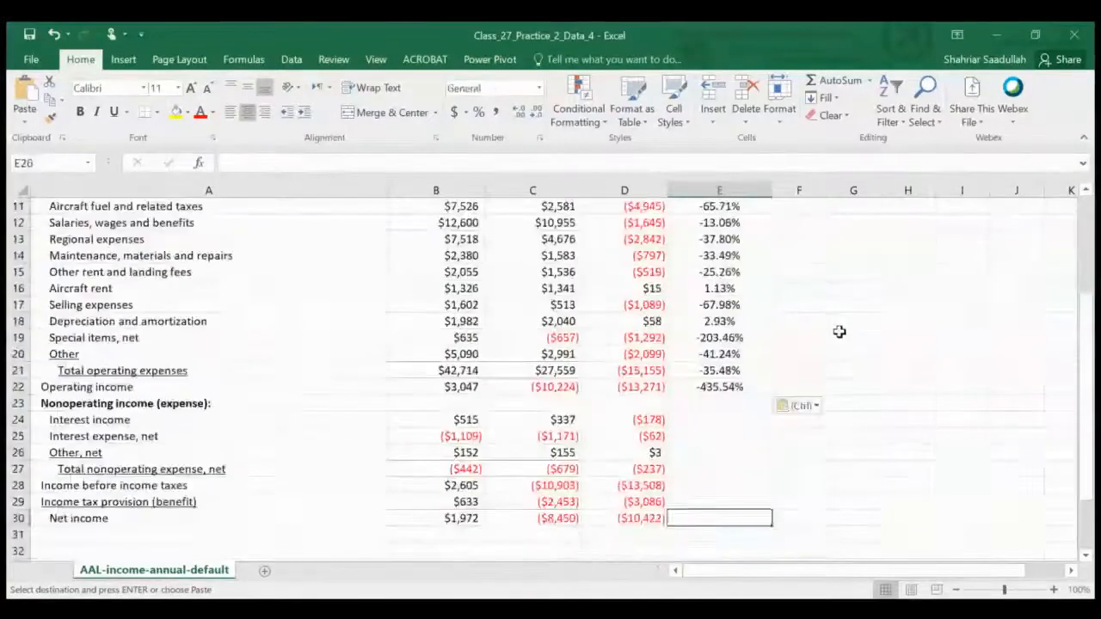
pyautogui.press('Up')
pyautogui.press('Up')
pyautogui.press('Up')
pyautogui.press('Up')
pyautogui.press('Up')
pyautogui.press('Up')
pyautogui.hotkey('shift', 'Down')
pyautogui.hotkey('shift', 'Down')
pyautogui.hotkey('shift', 'Down')
pyautogui.hotkey('shift', 'Down')
pyautogui.hotkey('shift', 'Down')
pyautogui.hotkey('shift', 'Down')
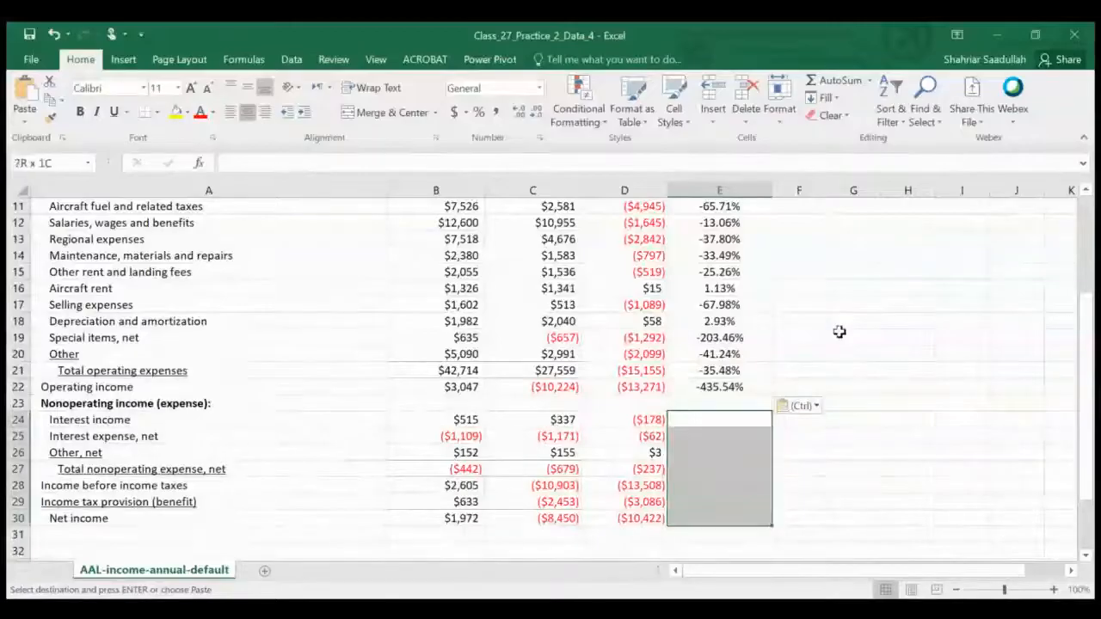
pyautogui.hotkey('ctrl', 'v')
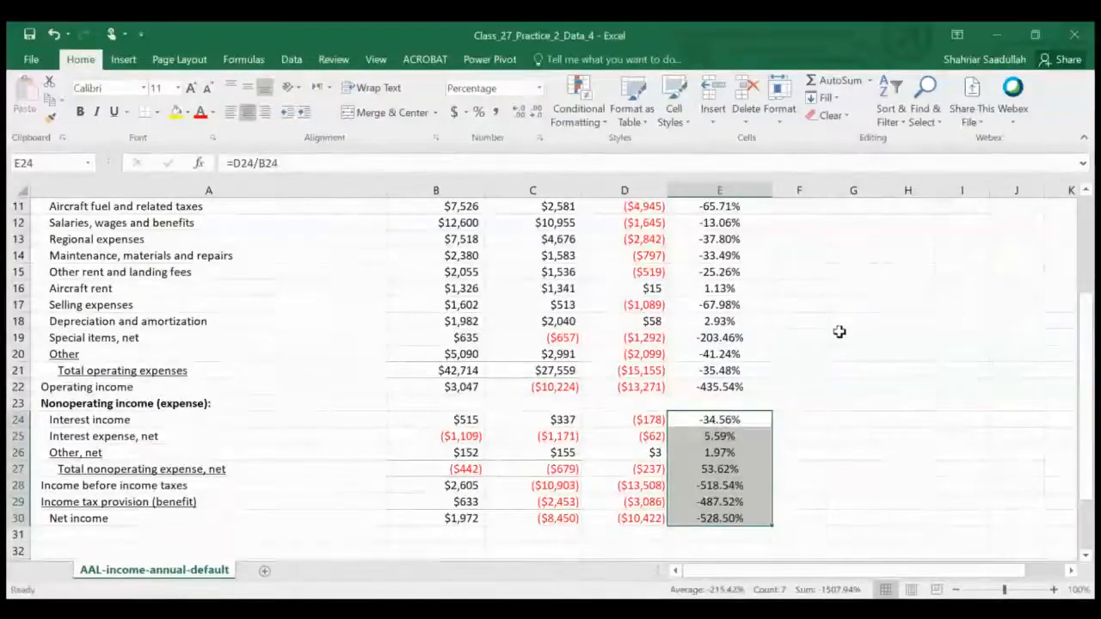
pyautogui.click(928, 403)
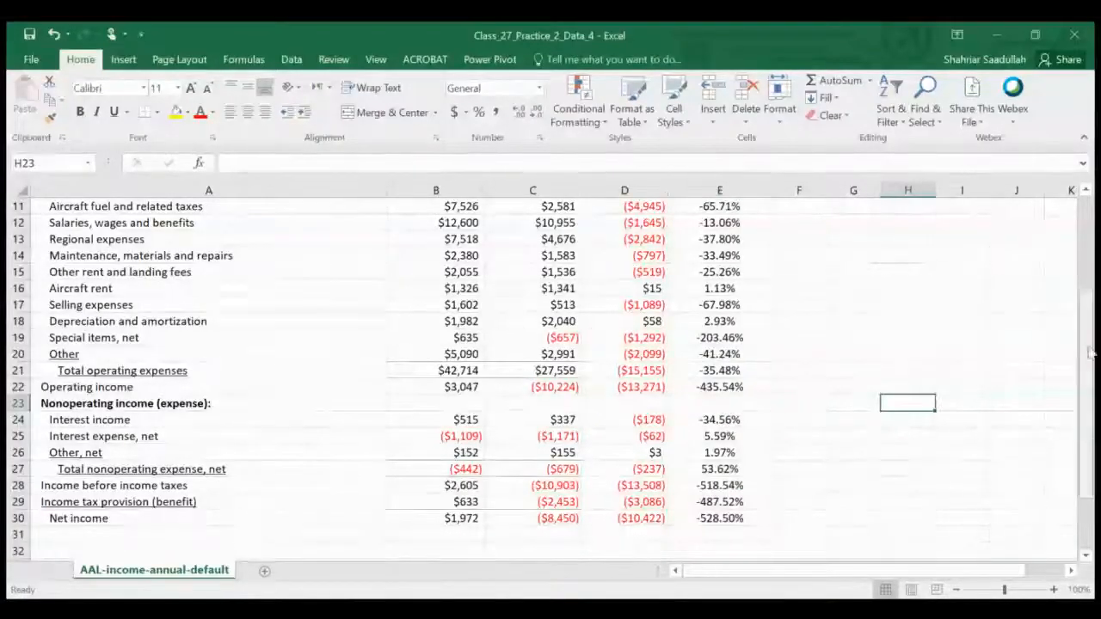
pyautogui.scroll(4, 821, 376)
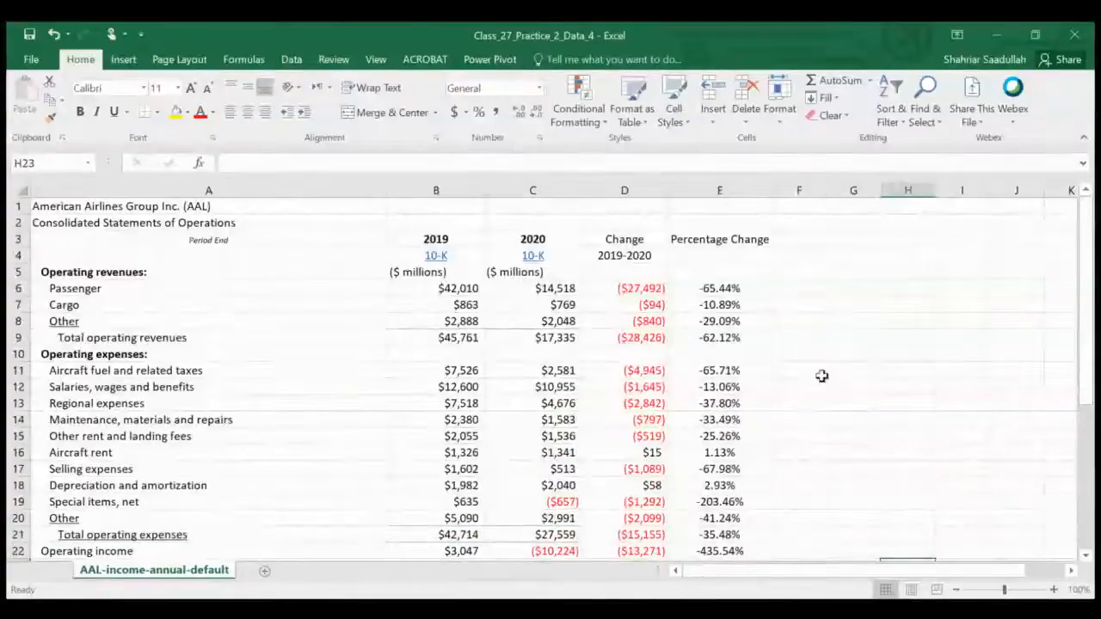
# Insert a line sparkline in F6 showing the Passenger row's trend from 2019 to 2020
pyautogui.click(796, 289)
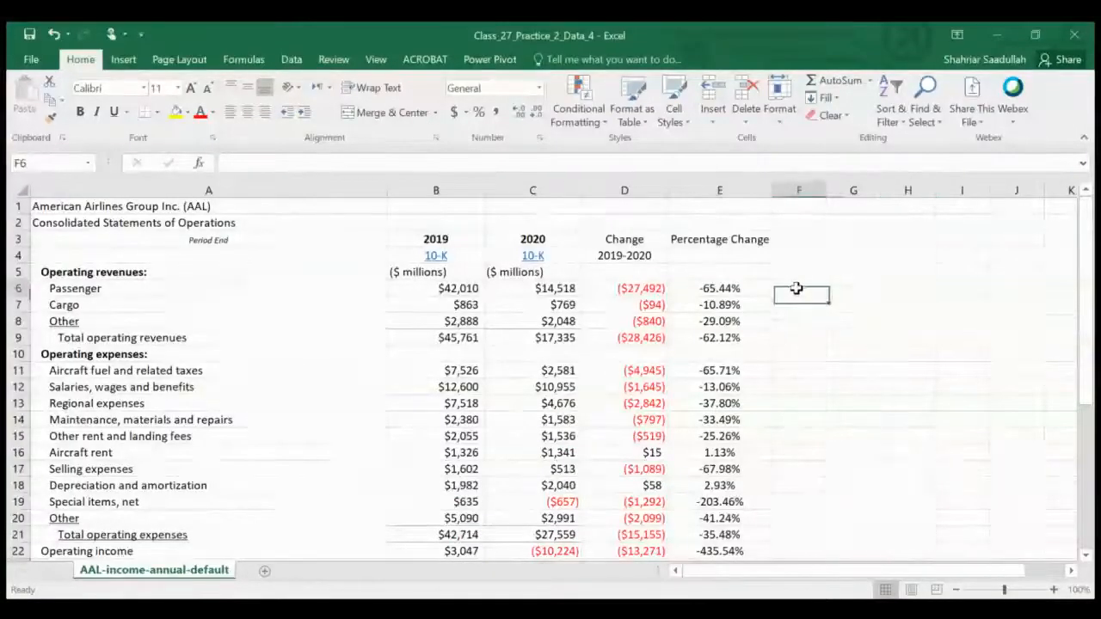
pyautogui.click(745, 288)
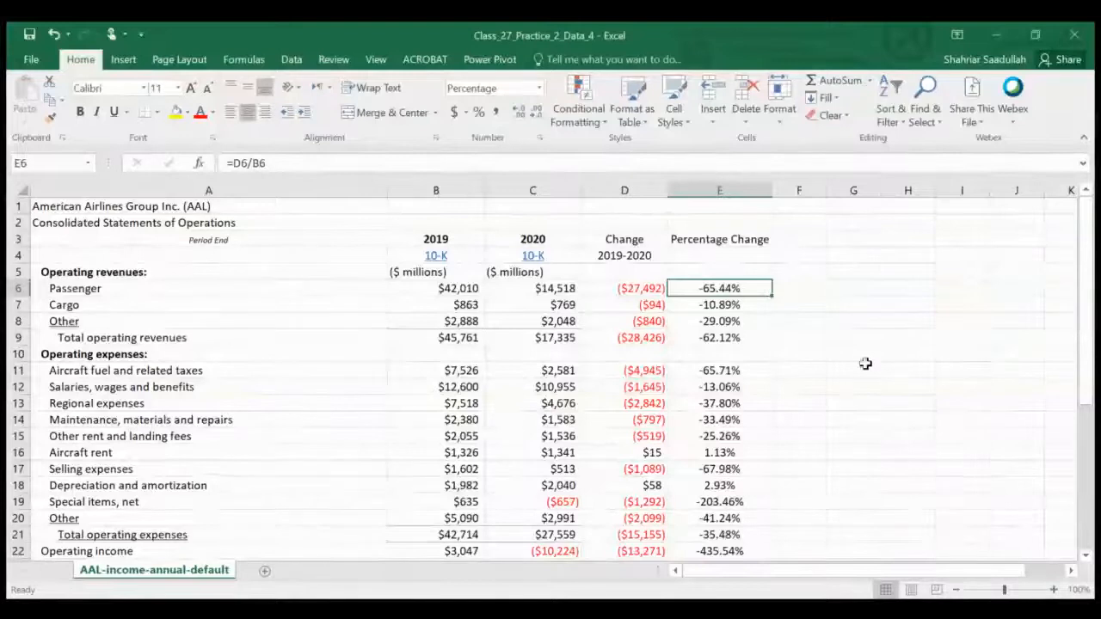
pyautogui.click(806, 289)
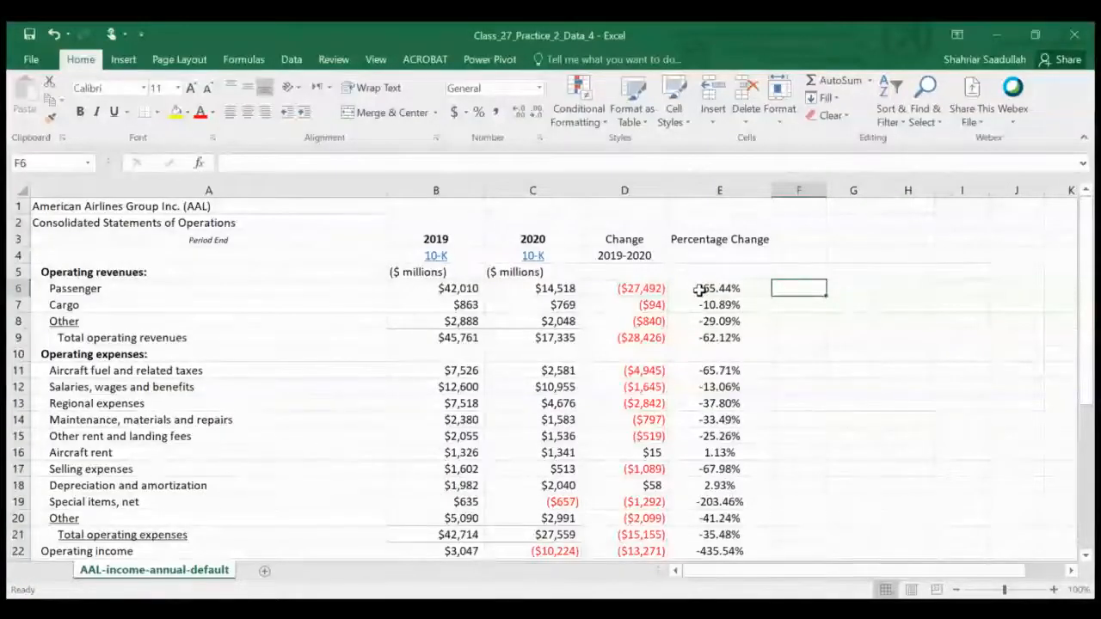
pyautogui.click(123, 61)
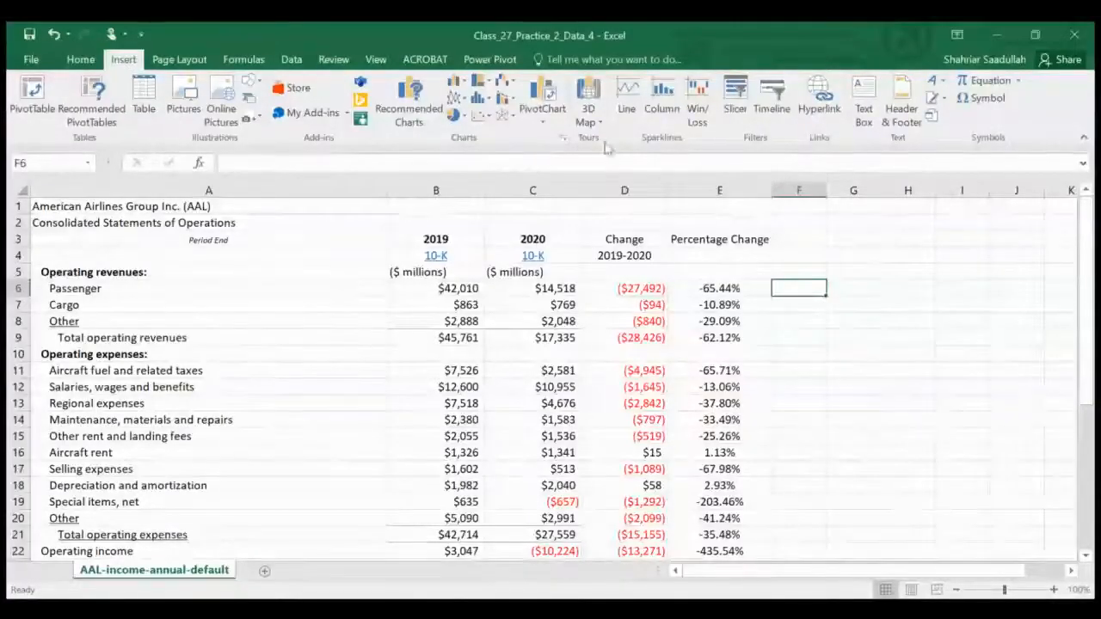
pyautogui.click(626, 104)
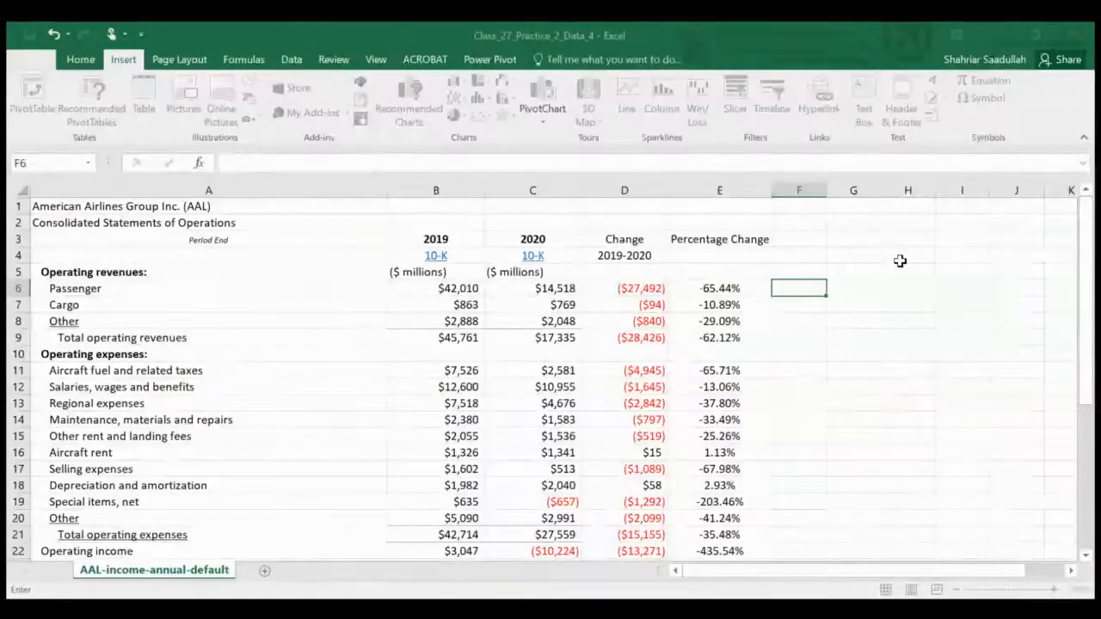
pyautogui.press('Return')
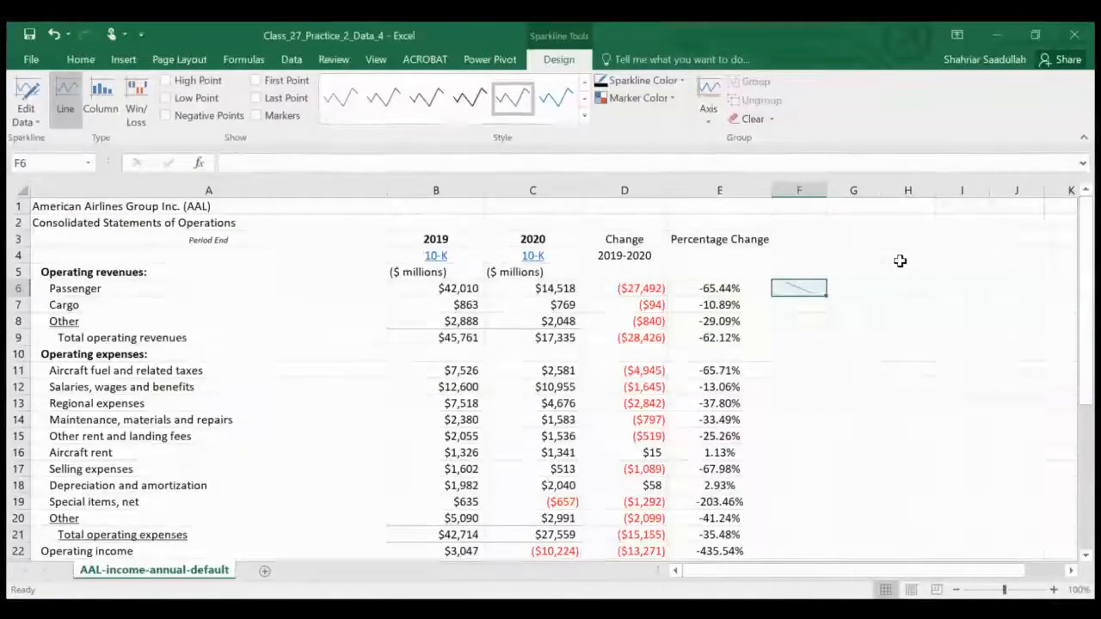
# Copy the Passenger sparkline from F6 into the remaining operating revenue rows, down to F9
pyautogui.press('Down')
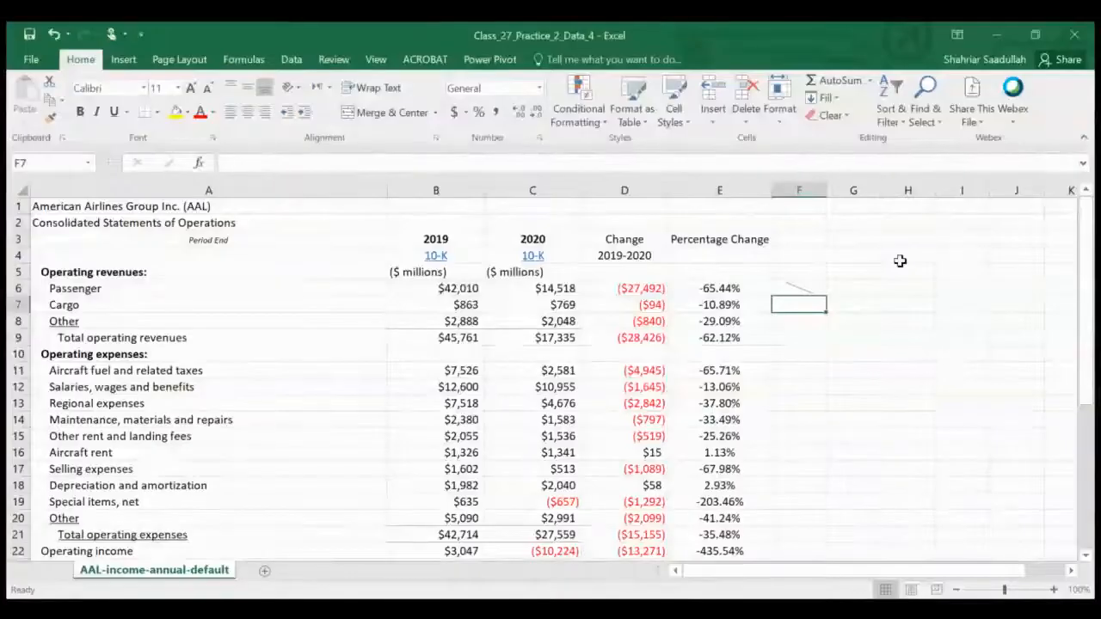
pyautogui.press('Up')
pyautogui.hotkey('ctrl', 'c')
pyautogui.hotkey('shift', 'Down')
pyautogui.hotkey('shift', 'Down')
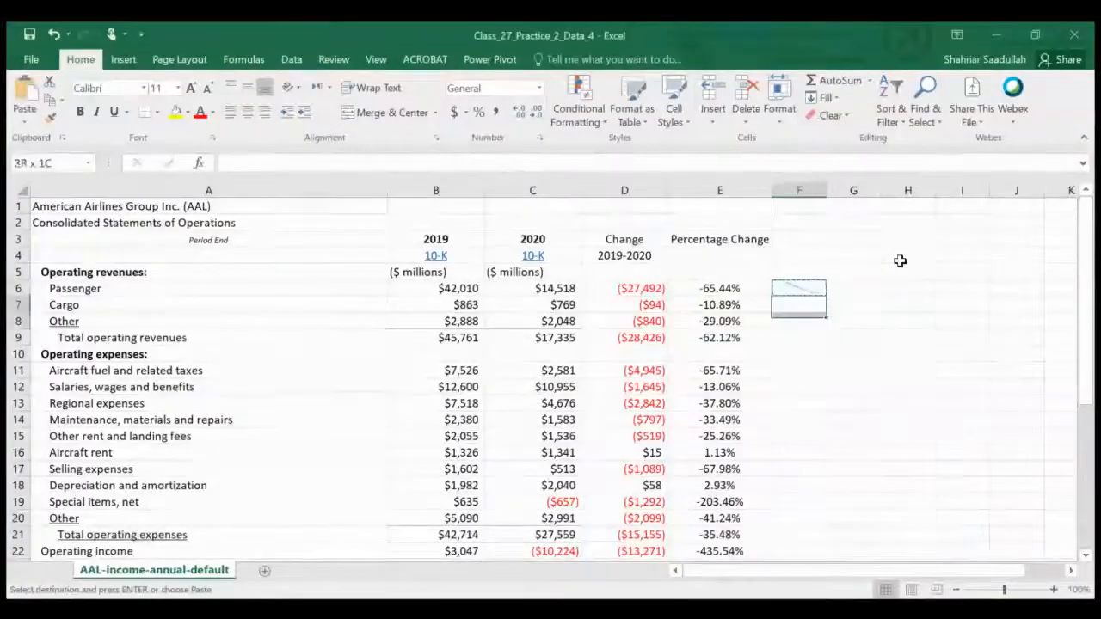
pyautogui.hotkey('shift', 'Down')
pyautogui.hotkey('ctrl', 'v')
# Paste the copied sparkline into F11:F22 for the operating expense rows and Operating income
pyautogui.press('Down')
pyautogui.press('Down')
pyautogui.press('Down')
pyautogui.press('Down')
pyautogui.press('Down')
pyautogui.press('Down')
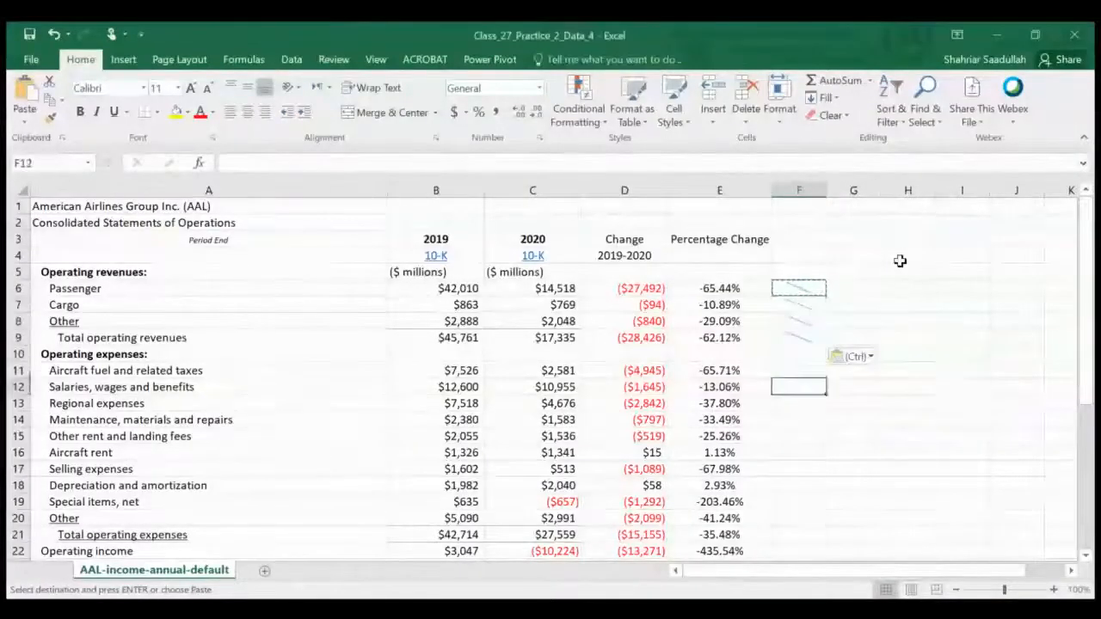
pyautogui.press('Up')
pyautogui.hotkey('shift', 'Down')
pyautogui.hotkey('shift', 'Down')
pyautogui.hotkey('shift', 'Down')
pyautogui.hotkey('shift', 'Down')
pyautogui.hotkey('shift', 'Down')
pyautogui.hotkey('shift', 'Down')
pyautogui.hotkey('shift', 'Down')
pyautogui.hotkey('shift', 'Down')
pyautogui.hotkey('shift', 'Down')
pyautogui.hotkey('shift', 'Down')
pyautogui.hotkey('shift', 'Down')
pyautogui.hotkey('shift', 'Down')
pyautogui.hotkey('shift', 'Down')
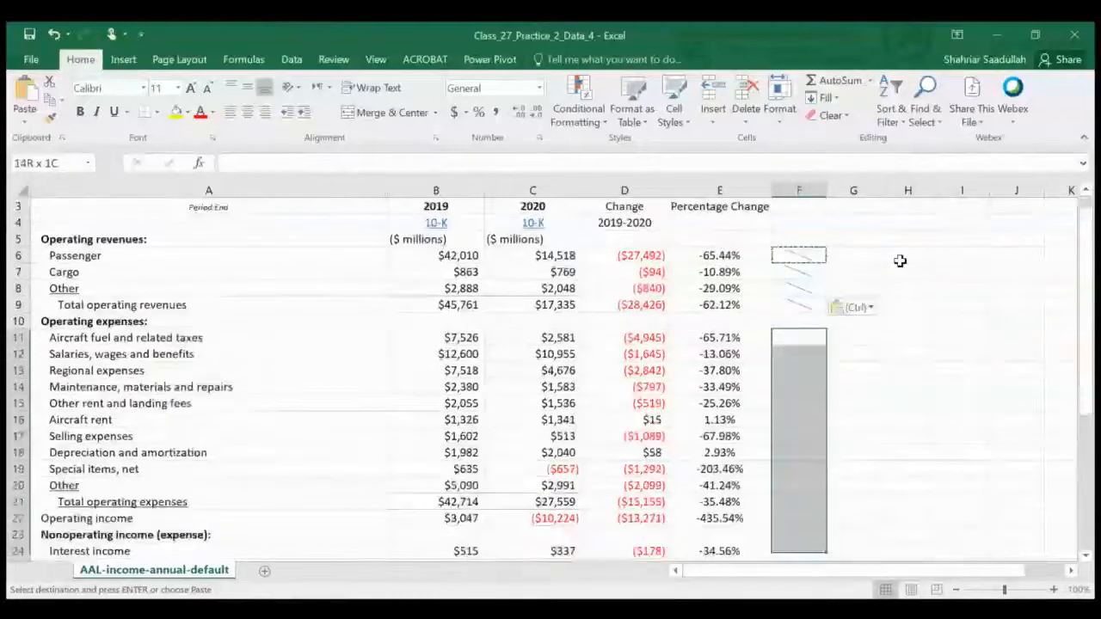
pyautogui.hotkey('shift', 'Down')
pyautogui.hotkey('shift', 'Down')
pyautogui.hotkey('shift', 'Down')
pyautogui.hotkey('shift', 'Down')
pyautogui.hotkey('shift', 'Up')
pyautogui.hotkey('shift', 'Up')
pyautogui.hotkey('shift', 'Up')
pyautogui.hotkey('shift', 'Up')
pyautogui.hotkey('shift', 'Up')
pyautogui.hotkey('shift', 'Up')
pyautogui.hotkey('ctrl', 'v')
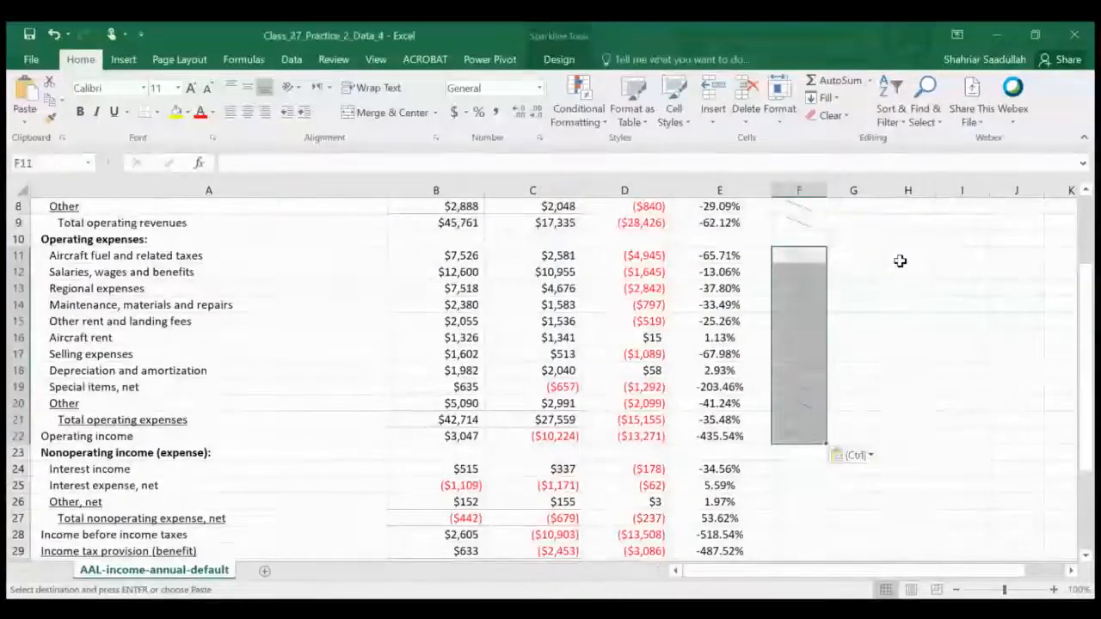
# Paste the copied sparkline into F24:F30, from Interest income to Net income, and deselect the range
pyautogui.press('Down')
pyautogui.press('Down')
pyautogui.press('Down')
pyautogui.press('Down')
pyautogui.press('Down')
pyautogui.press('Down')
pyautogui.press('Down')
pyautogui.press('Down')
pyautogui.press('Down')
pyautogui.press('Down')
pyautogui.press('Down')
pyautogui.press('Down')
pyautogui.press('Down')
pyautogui.press('Down')
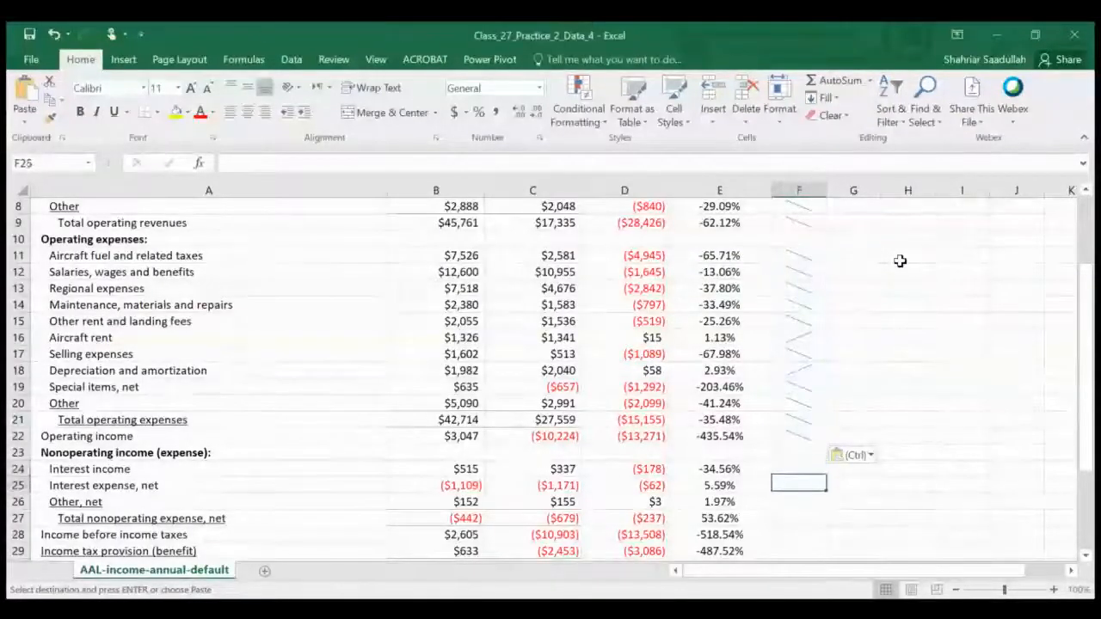
pyautogui.press('Up')
pyautogui.hotkey('shift', 'Down')
pyautogui.hotkey('shift', 'Down')
pyautogui.hotkey('shift', 'Down')
pyautogui.hotkey('shift', 'Down')
pyautogui.hotkey('shift', 'Down')
pyautogui.hotkey('shift', 'Down')
pyautogui.hotkey('shift', 'Down')
pyautogui.hotkey('shift', 'Down')
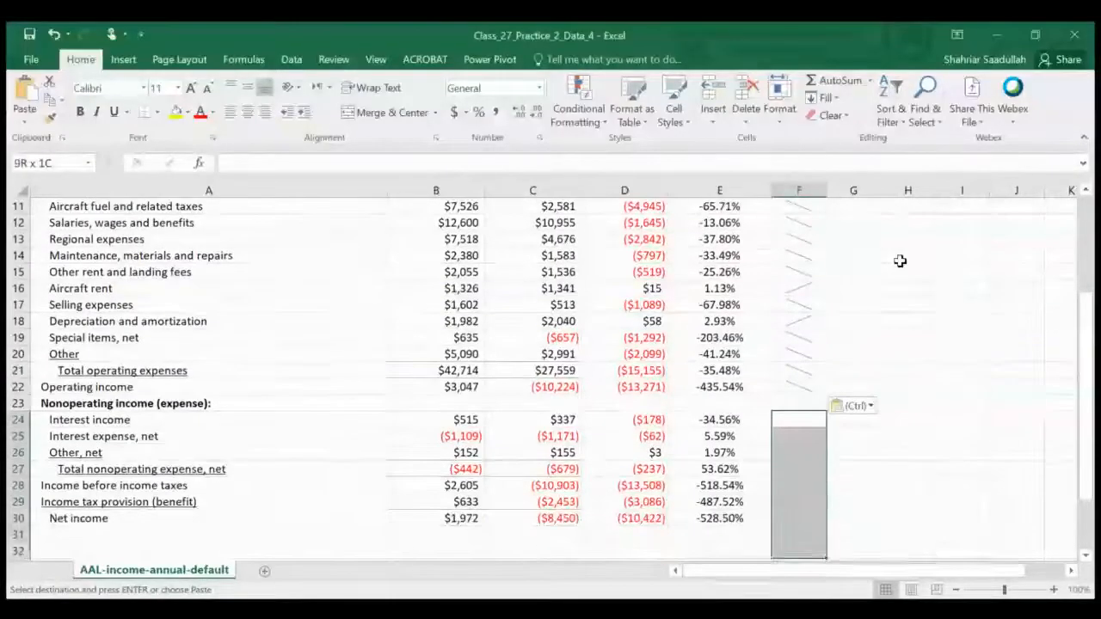
pyautogui.hotkey('shift', 'Up')
pyautogui.hotkey('shift', 'Up')
pyautogui.hotkey('ctrl', 'v')
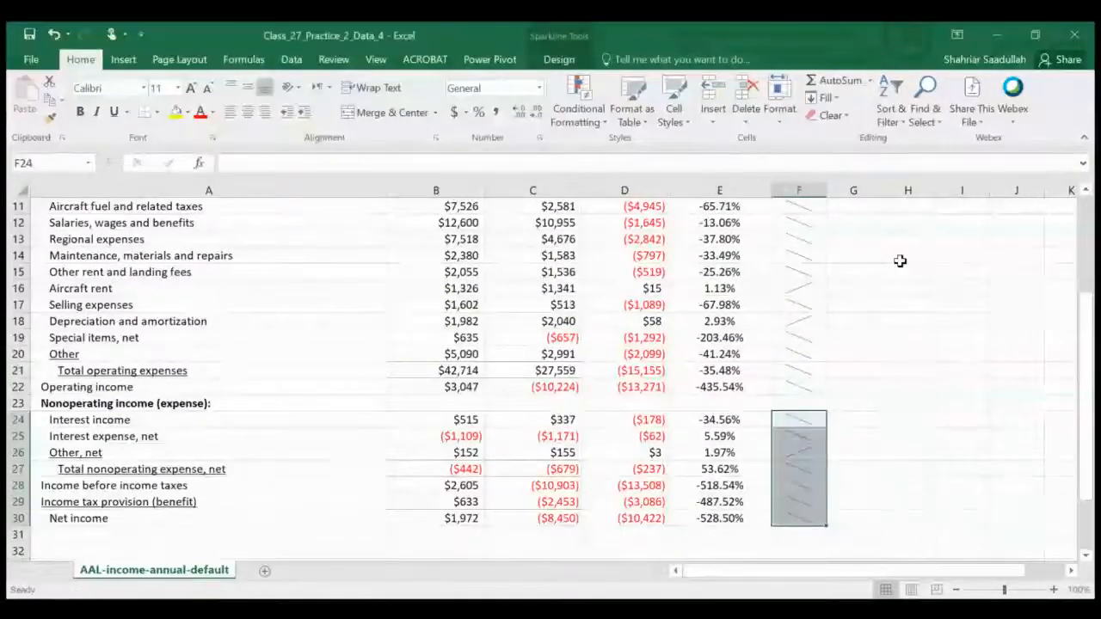
pyautogui.click(979, 368)
pyautogui.moveTo(1095, 405); pyautogui.dragTo(1095, 226)
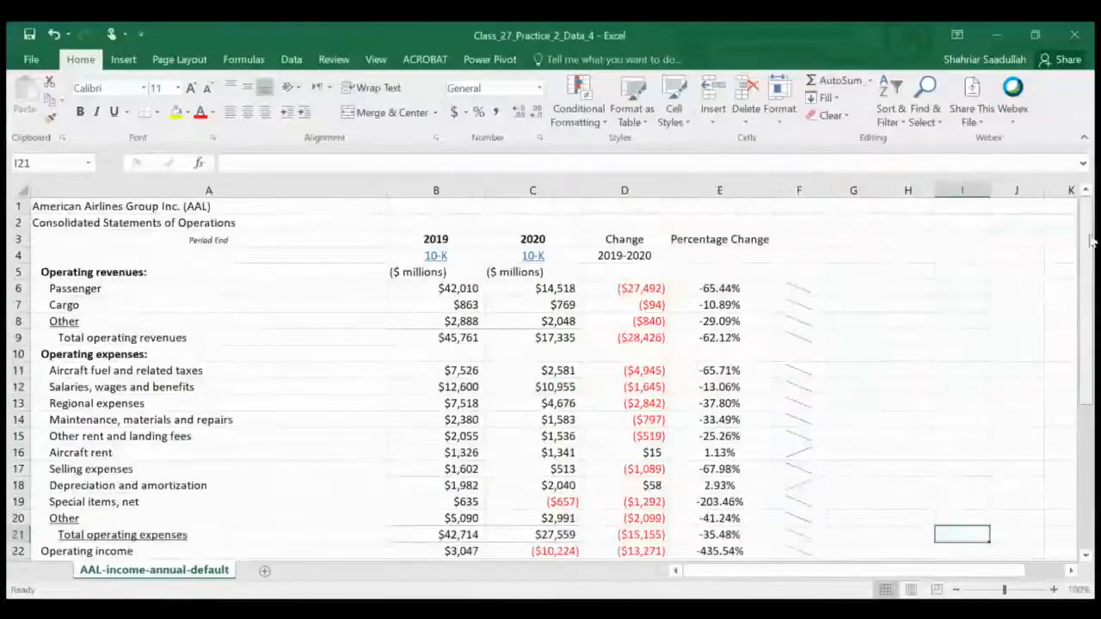
# Examine the sparklines in column F row by row, from Passenger down to Aircraft rent
pyautogui.click(786, 284)
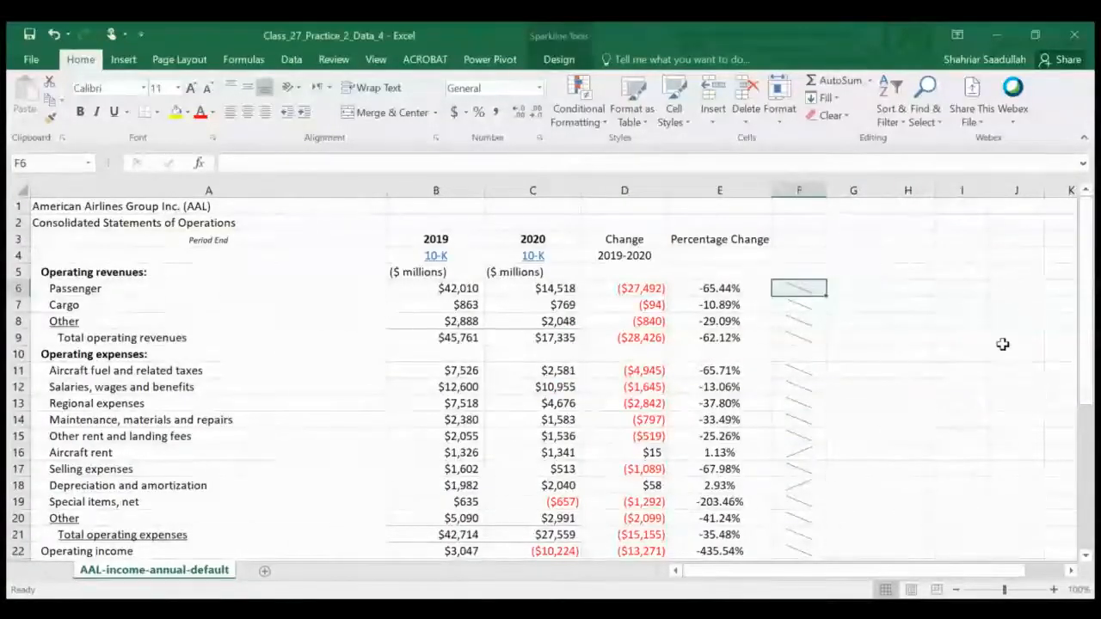
pyautogui.press('Down')
pyautogui.press('Down')
pyautogui.press('Down')
pyautogui.press('Down')
pyautogui.press('Down')
pyautogui.press('Down')
pyautogui.press('Down')
pyautogui.press('Down')
pyautogui.press('Down')
pyautogui.press('Down')
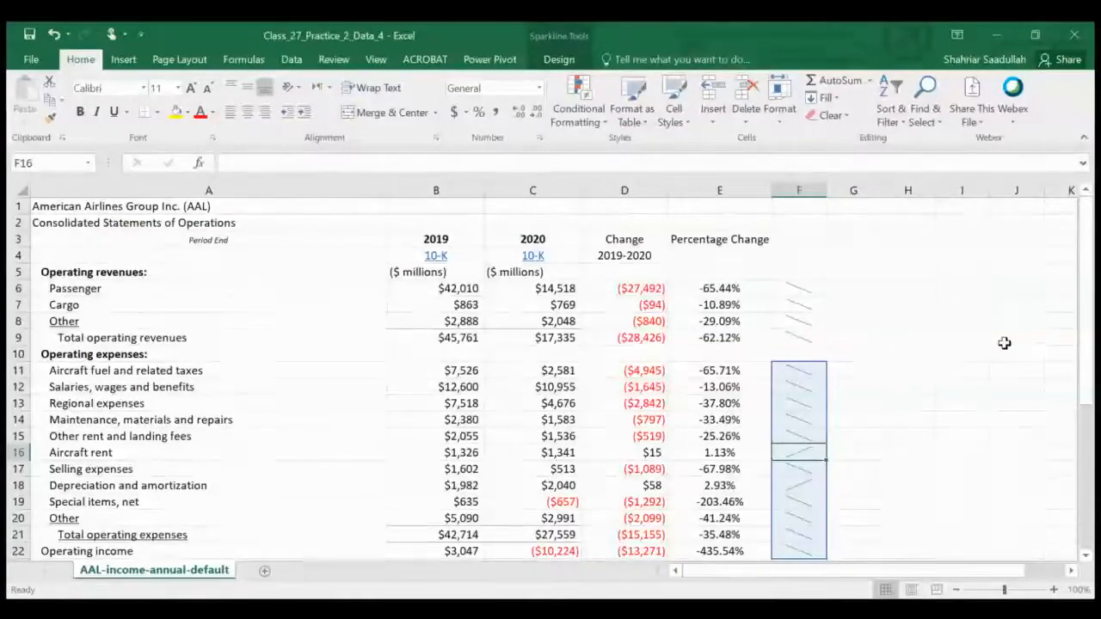
pyautogui.click(909, 370)
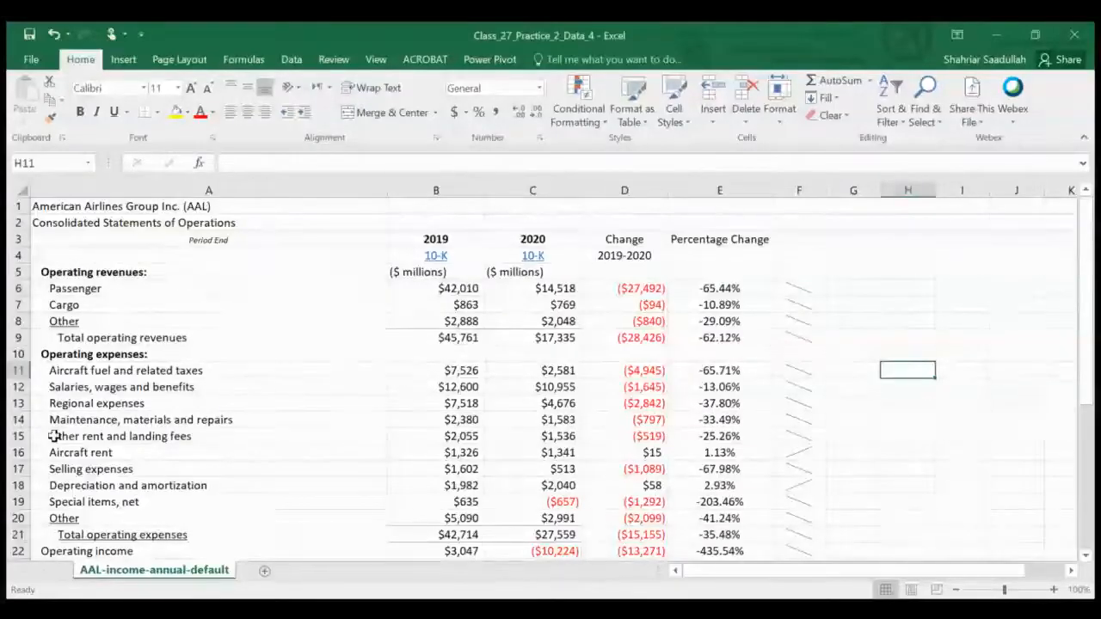
# Save a copy of the workbook in the Class Slides folder under the name Practice 2 Question 4
pyautogui.click(31, 58)
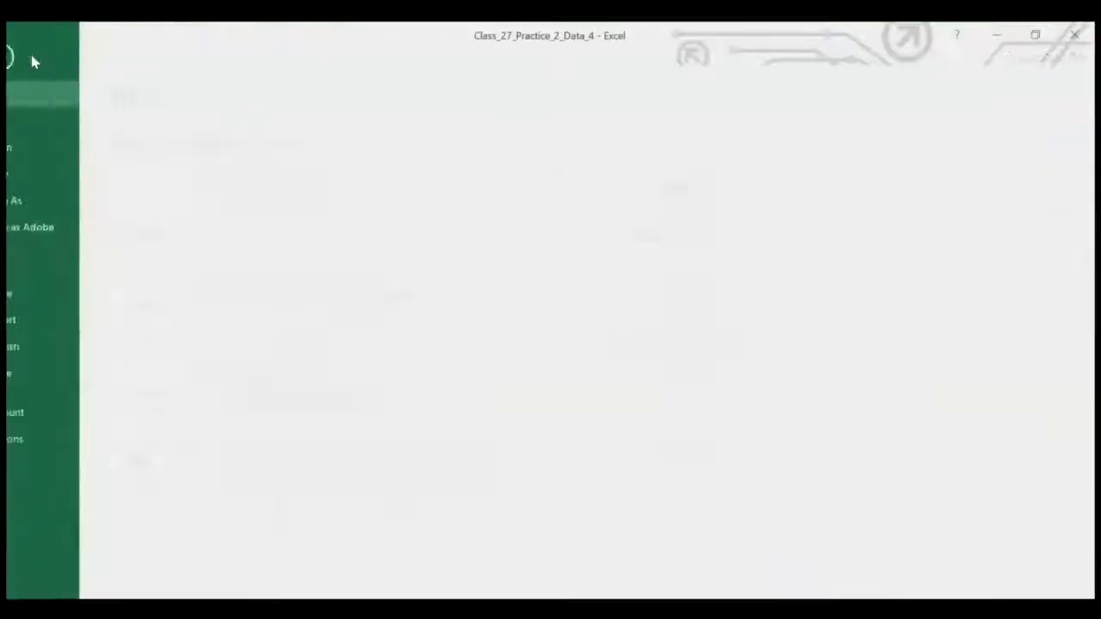
pyautogui.click(49, 203)
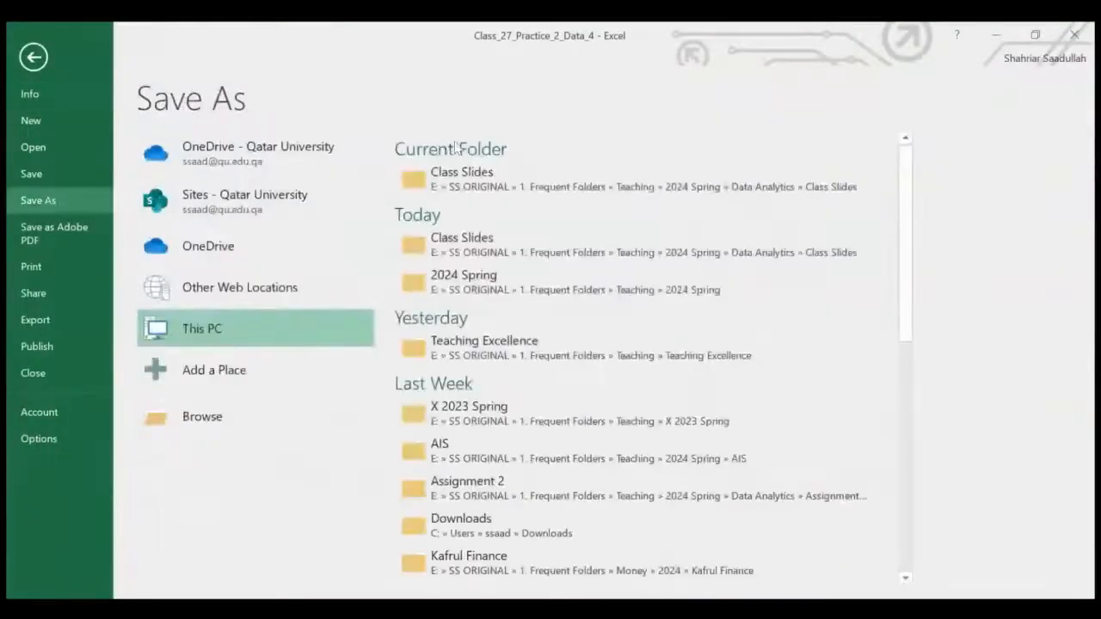
pyautogui.click(457, 175)
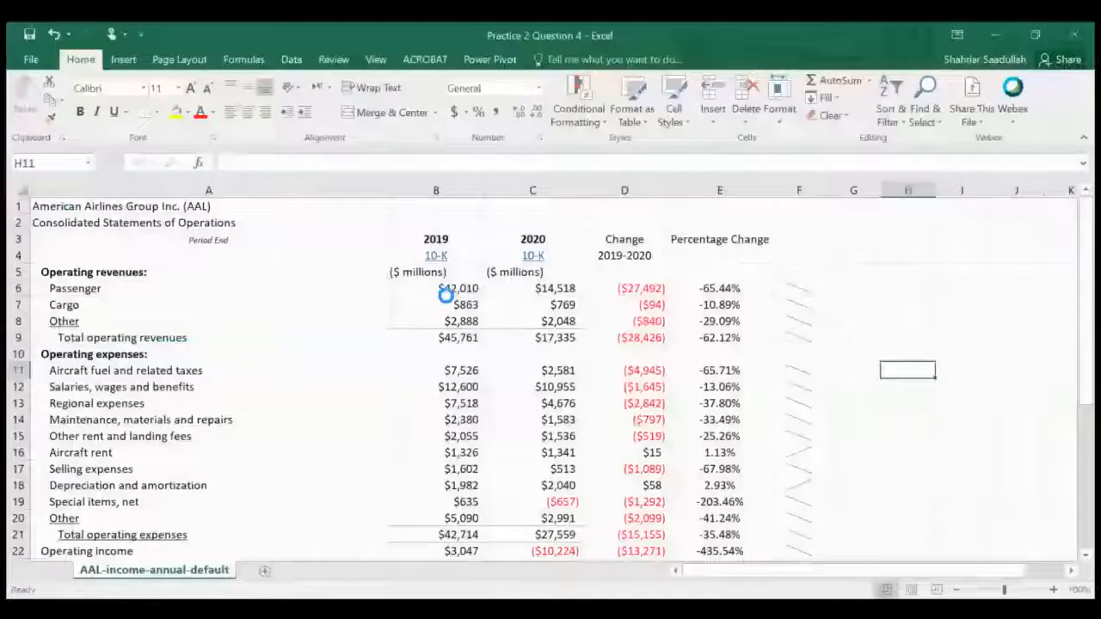
# Rename the AAL-income-annual-default sheet as Horizontal Analysis
pyautogui.doubleClick(183, 574)
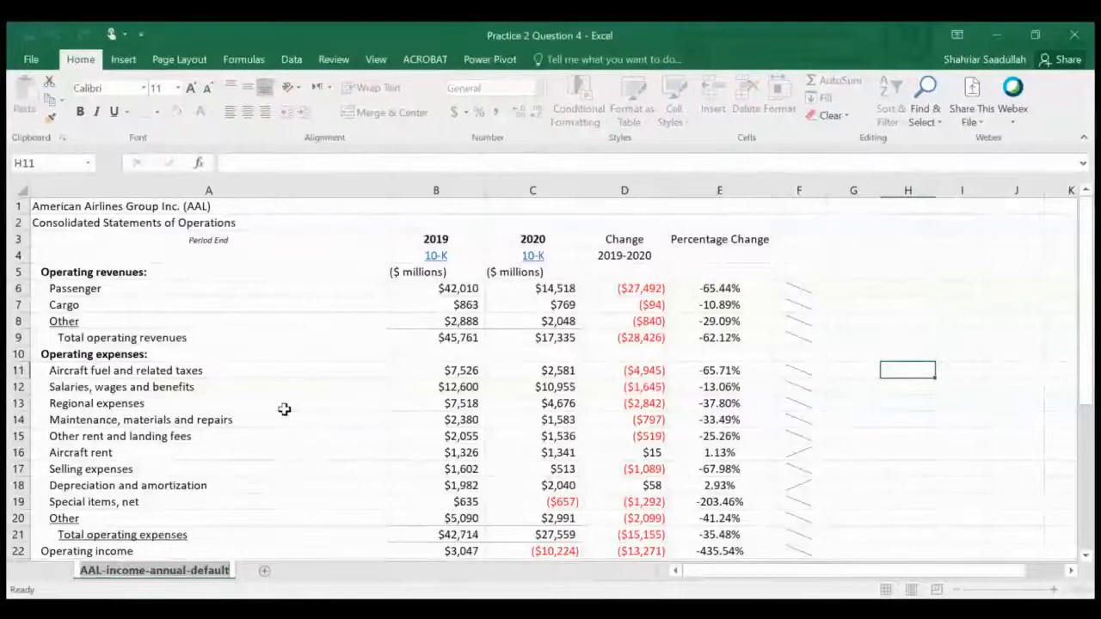
pyautogui.write('Hori')
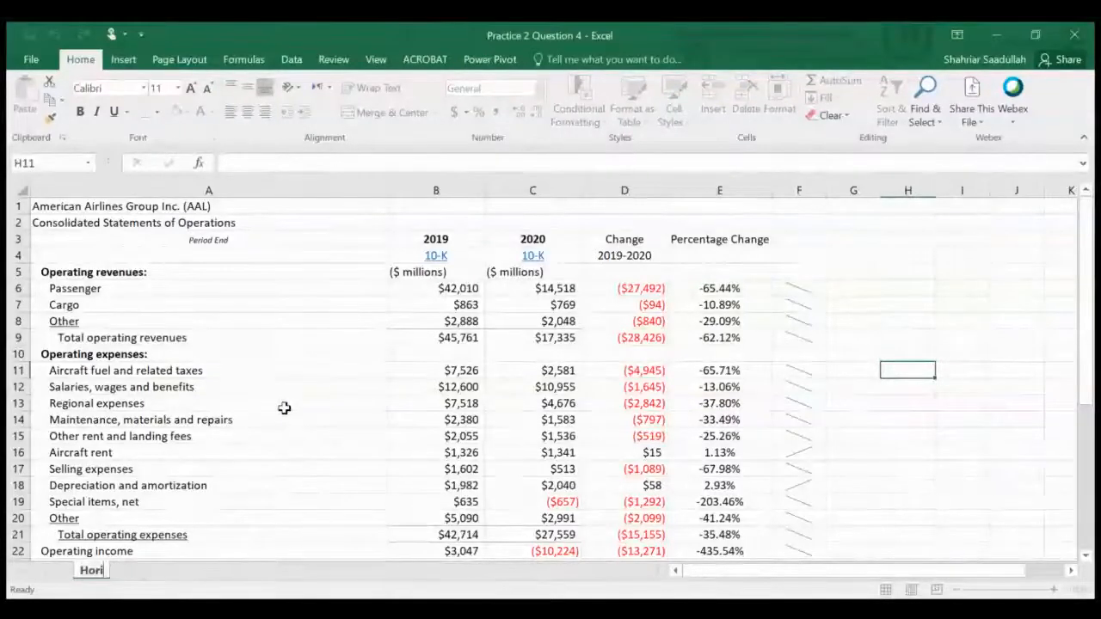
pyautogui.write('zontal')
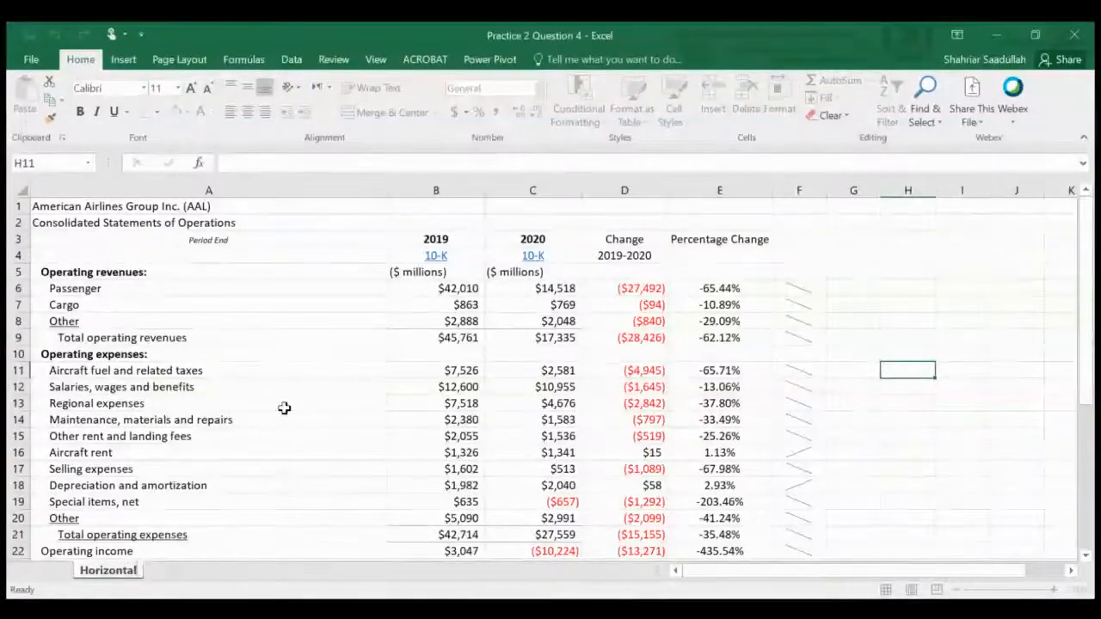
pyautogui.write(' Analysis')
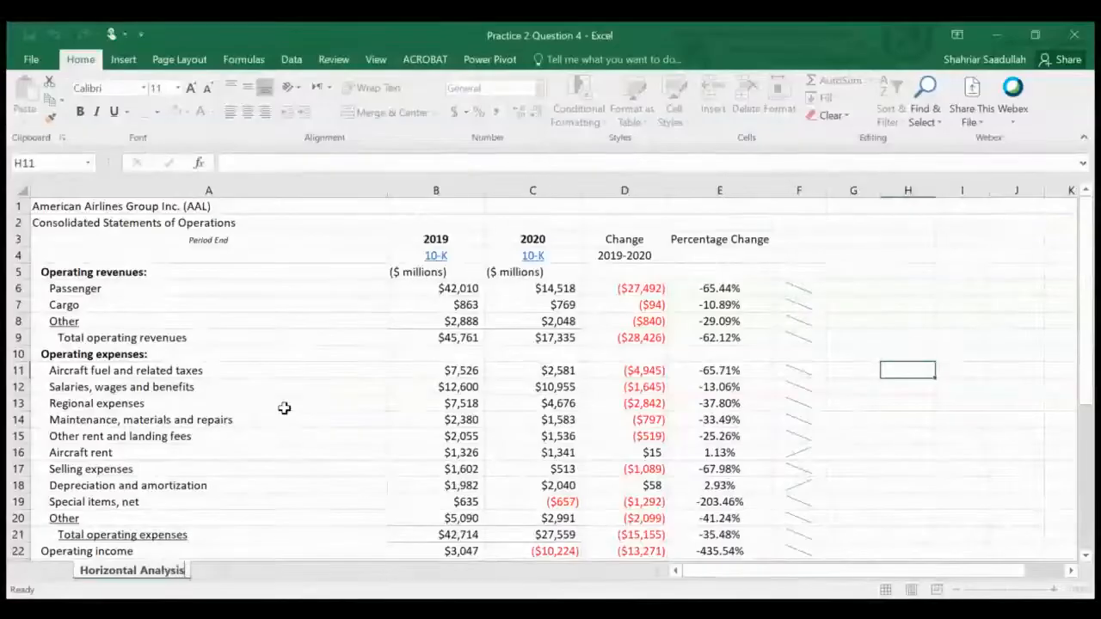
pyautogui.click(314, 367)
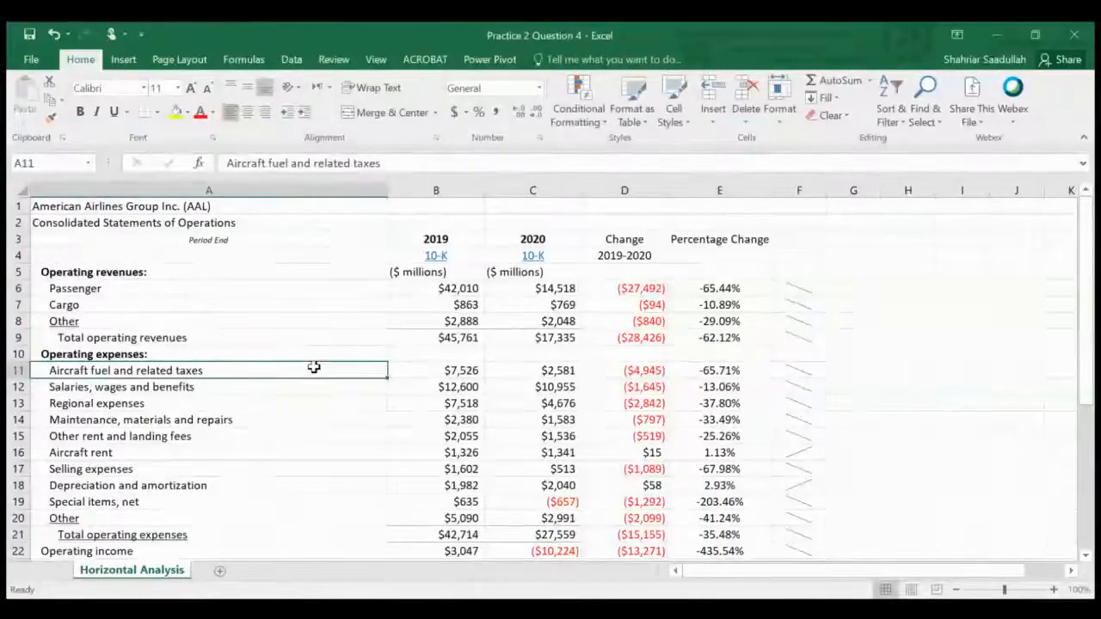
pyautogui.click(264, 456)
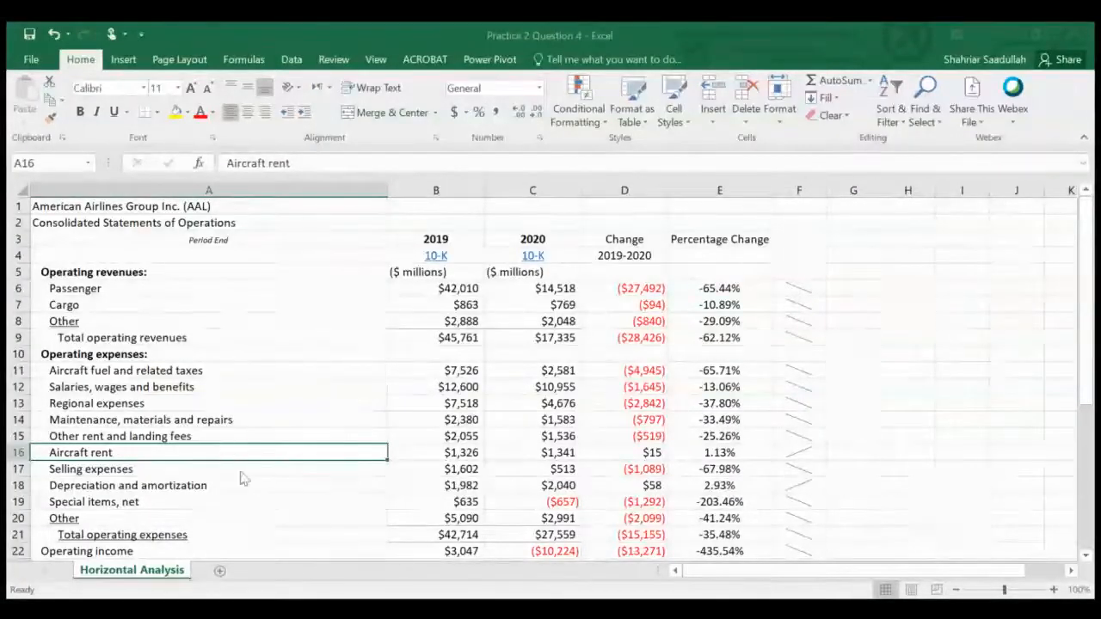
# Duplicate the Horizontal Analysis sheet, placing the copy after it, and rename the copy Vertical Analysis
pyautogui.click(181, 572)
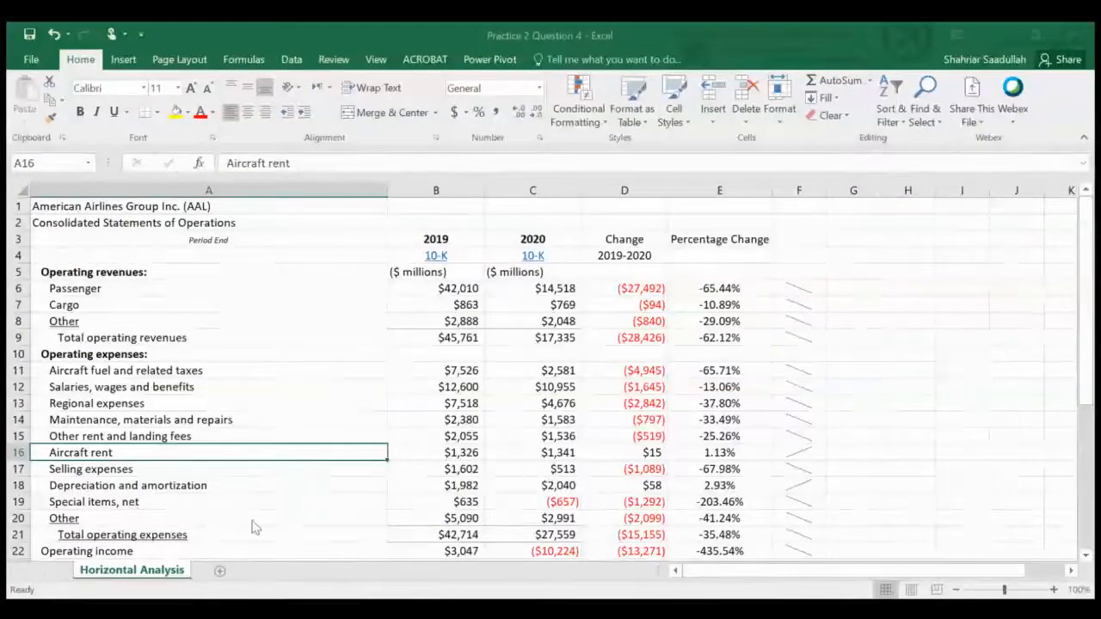
pyautogui.keyDown('ctrl'); pyautogui.moveTo(131, 569); pyautogui.dragTo(258, 570); pyautogui.keyUp('ctrl')
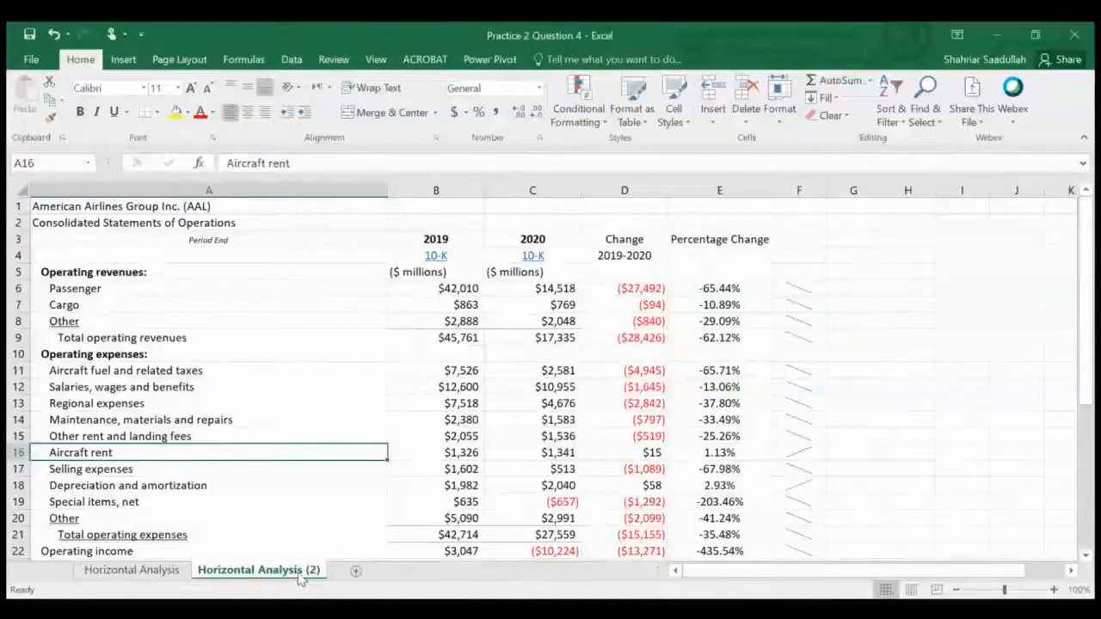
pyautogui.doubleClick(299, 572)
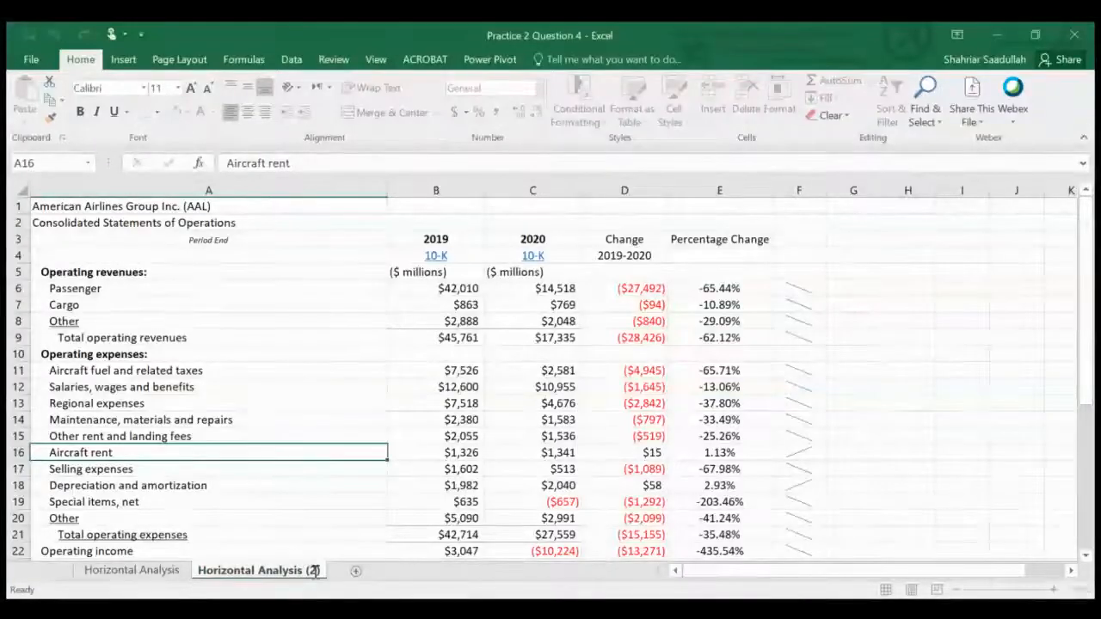
pyautogui.press('BackSpace')
pyautogui.press('BackSpace')
pyautogui.press('BackSpace')
pyautogui.press('BackSpace')
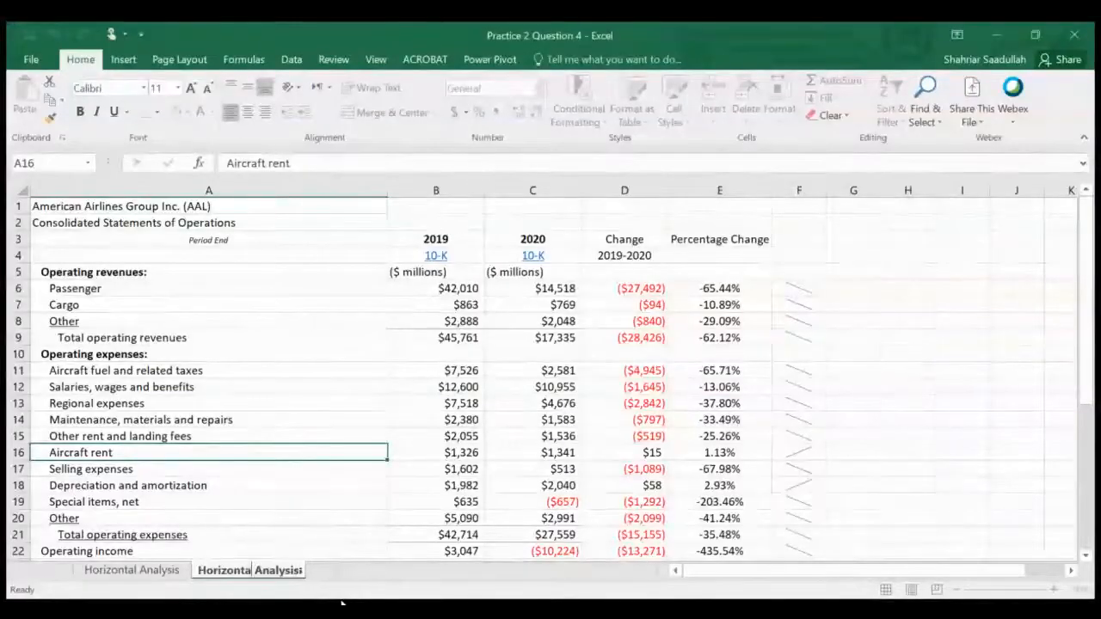
pyautogui.press('BackSpace')
pyautogui.press('BackSpace')
pyautogui.press('BackSpace')
pyautogui.press('BackSpace')
pyautogui.press('BackSpace')
pyautogui.press('BackSpace')
pyautogui.press('BackSpace')
pyautogui.press('BackSpace')
pyautogui.press('BackSpace')
pyautogui.press('BackSpace')
pyautogui.write('Vertic')
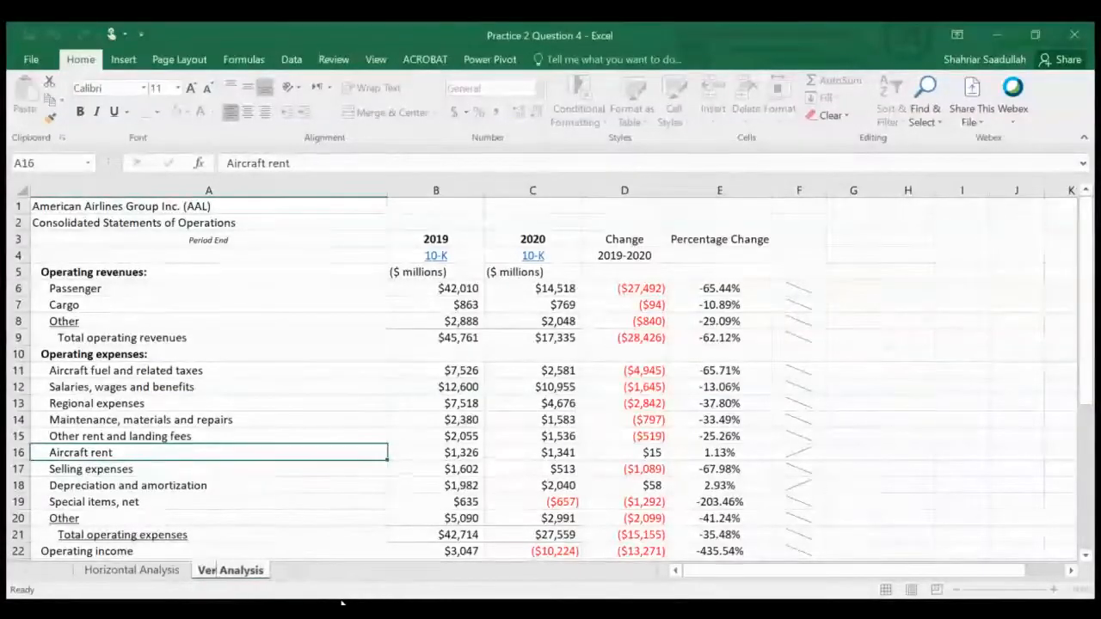
pyautogui.write('al')
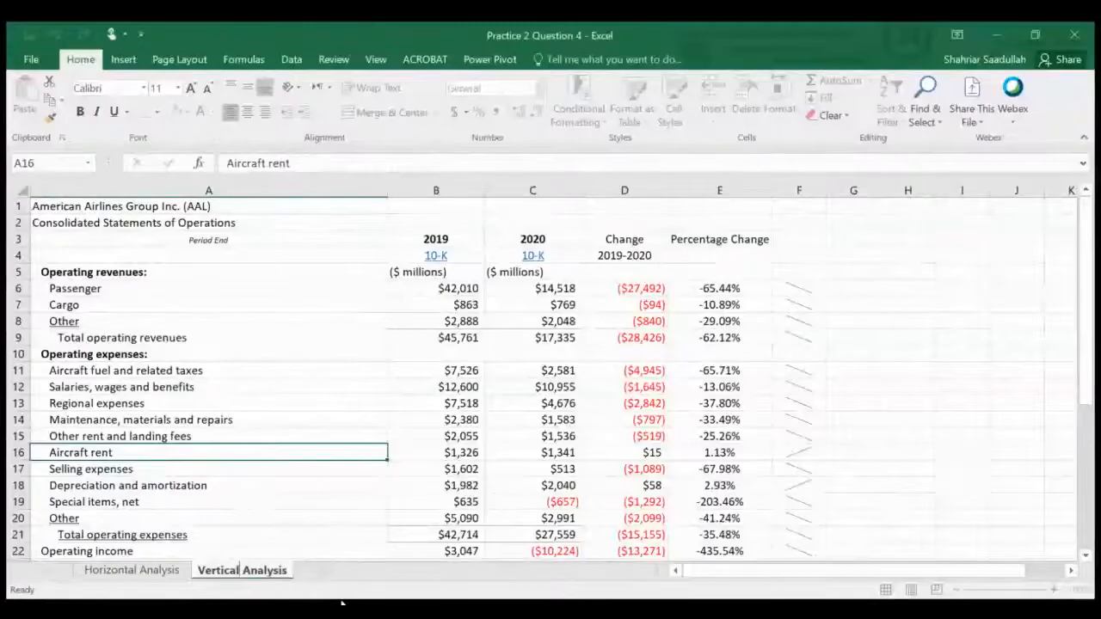
pyautogui.click(614, 338)
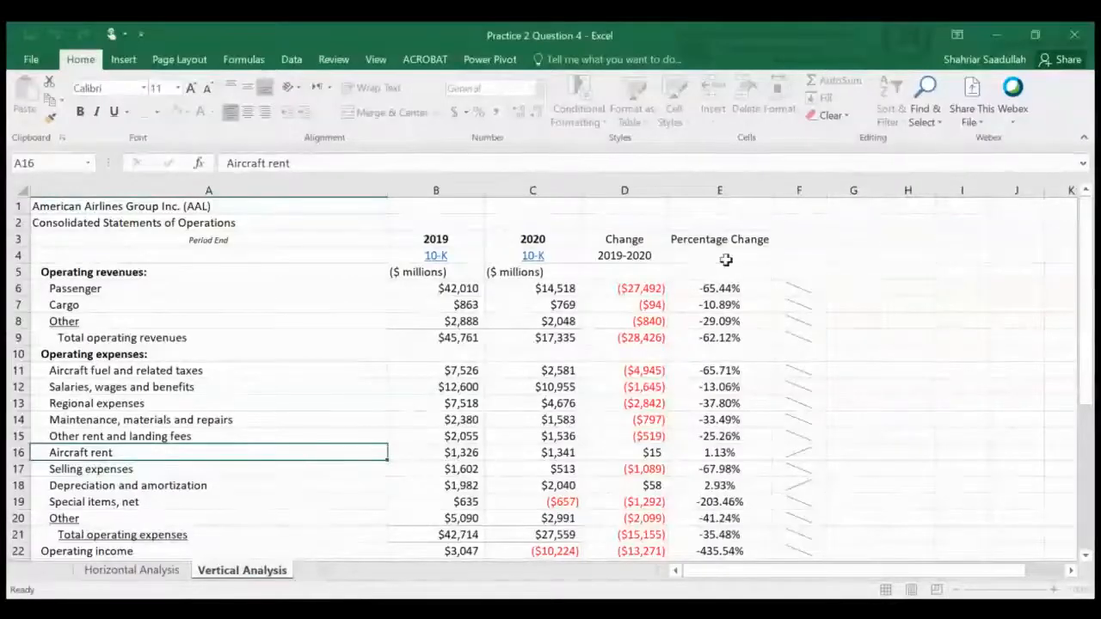
# Delete columns D to F, holding the change, percentage change and sparklines, from the Vertical Analysis sheet
pyautogui.click(853, 305)
pyautogui.moveTo(623, 190); pyautogui.dragTo(769, 327)
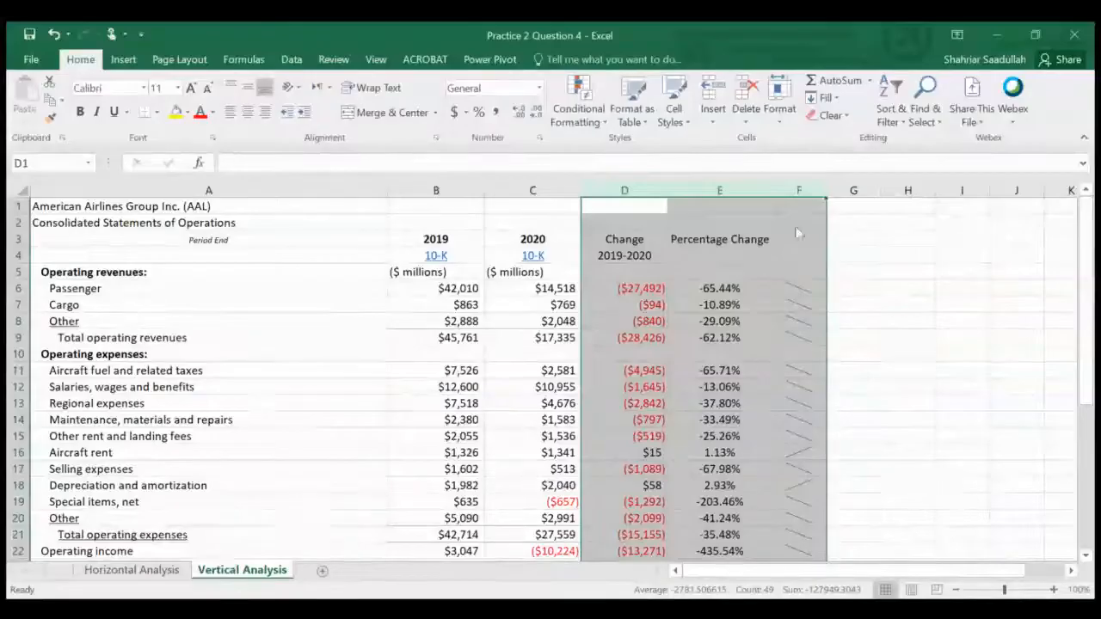
pyautogui.hotkey('ctrl', '-')
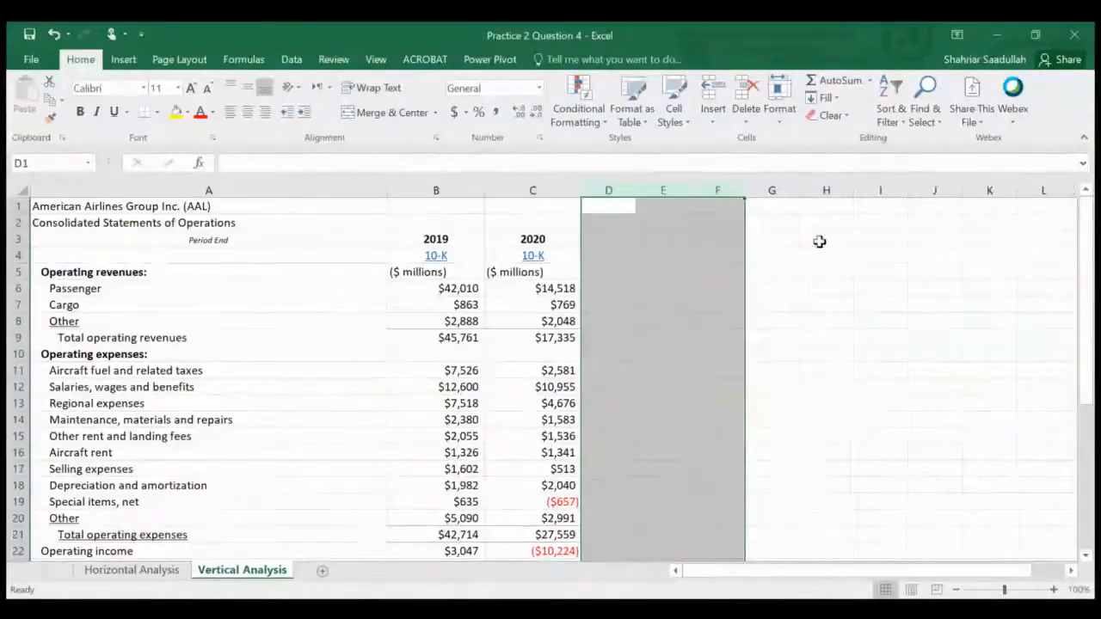
pyautogui.click(784, 339)
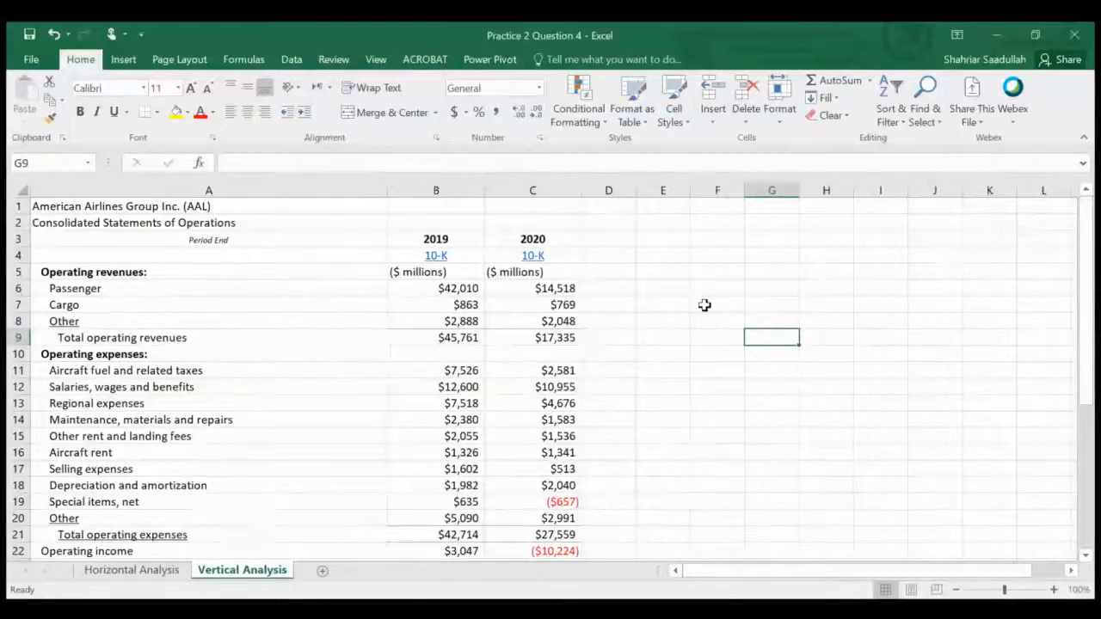
# Enter the column headings 2019 in D3 and 2020 in E3
pyautogui.click(613, 239)
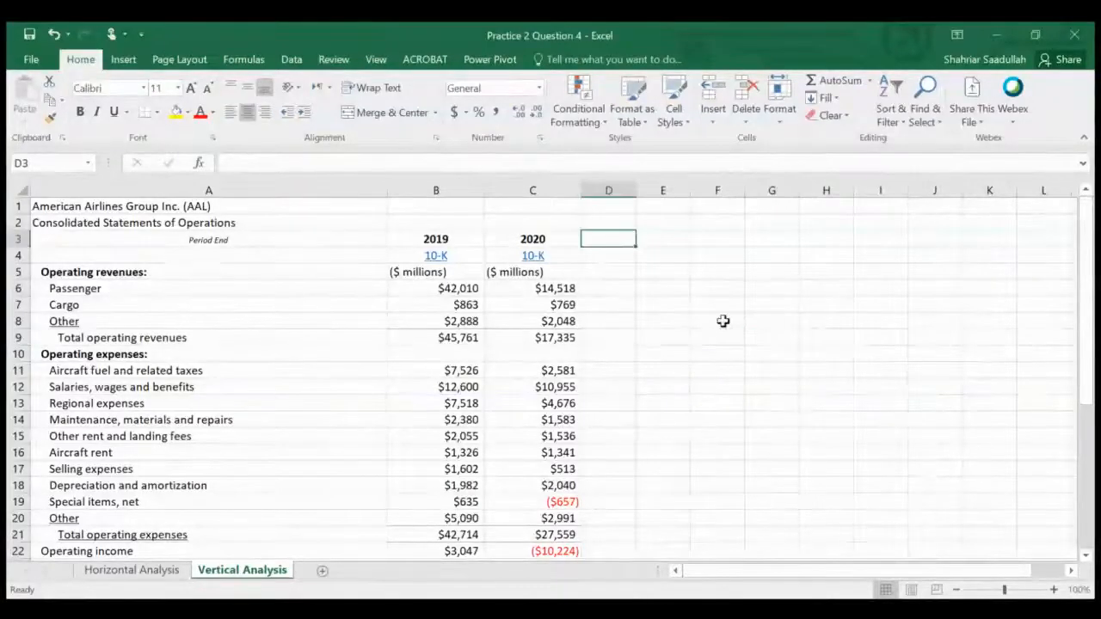
pyautogui.write('2019')
pyautogui.press('Tab')
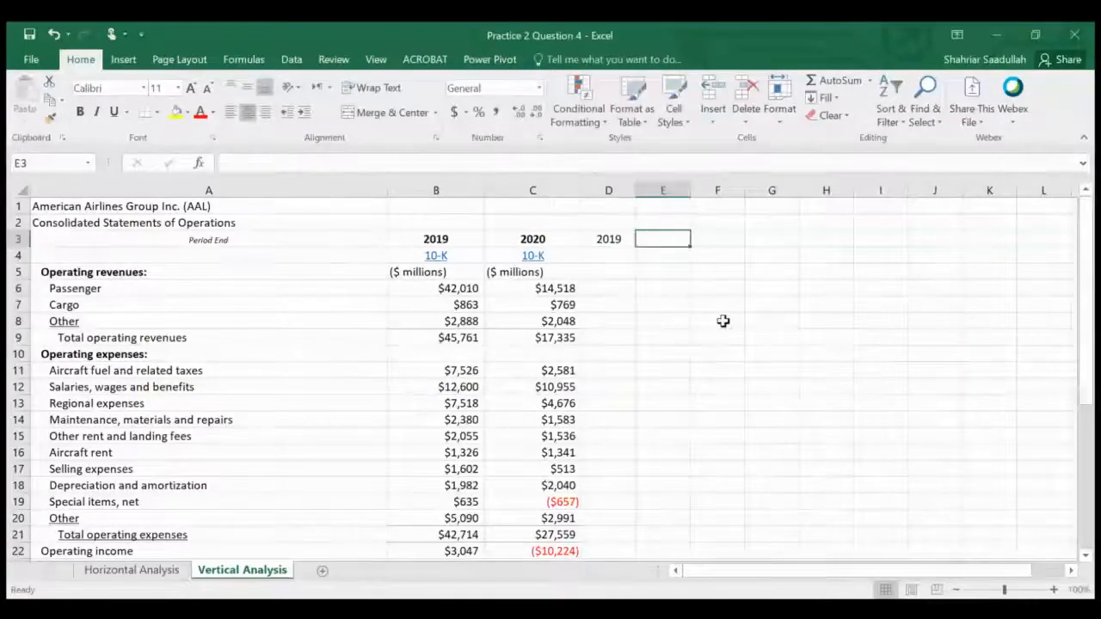
pyautogui.write('201')
pyautogui.write('2020')
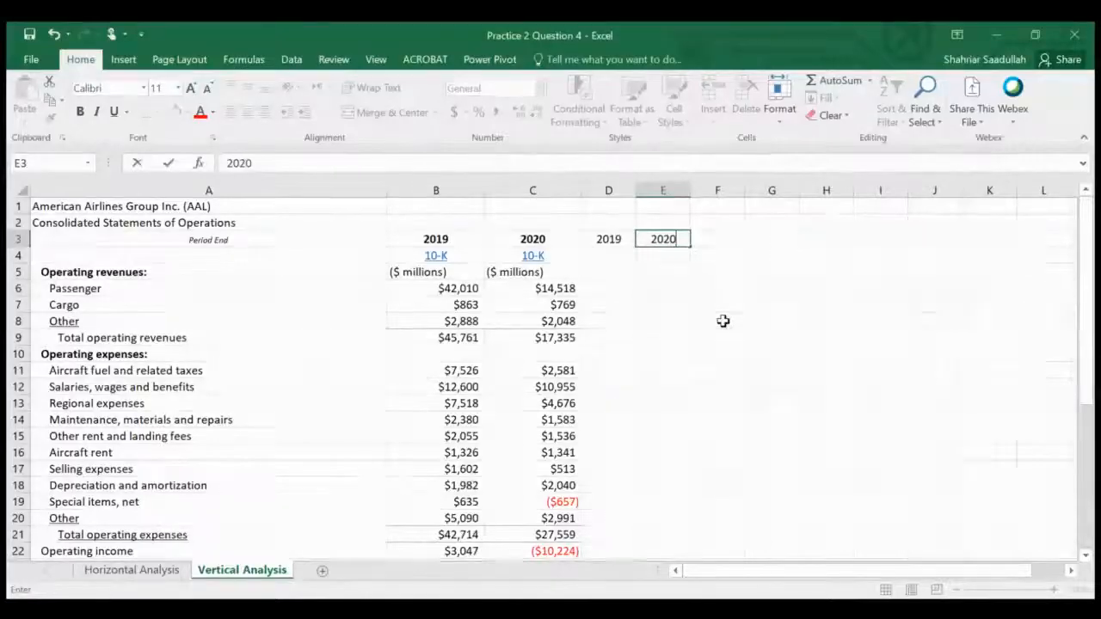
pyautogui.press('Return')
# Enter the formula =B6/B9 in D6 to express 2019 Passenger revenue as a share of total operating revenues
pyautogui.press('Return')
pyautogui.press('Return')
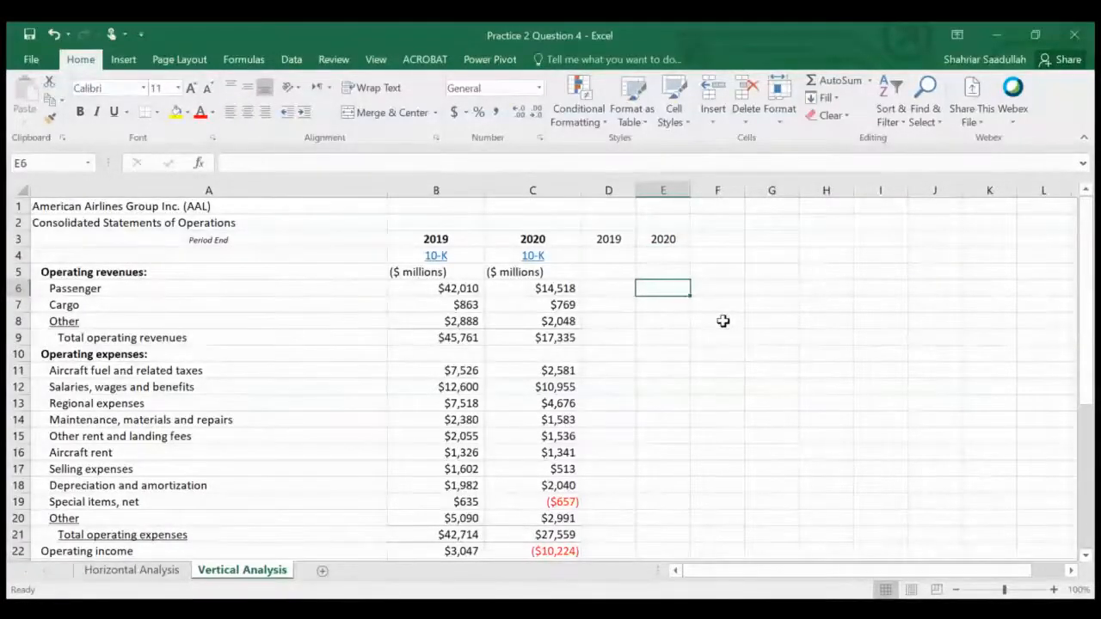
pyautogui.press('Left')
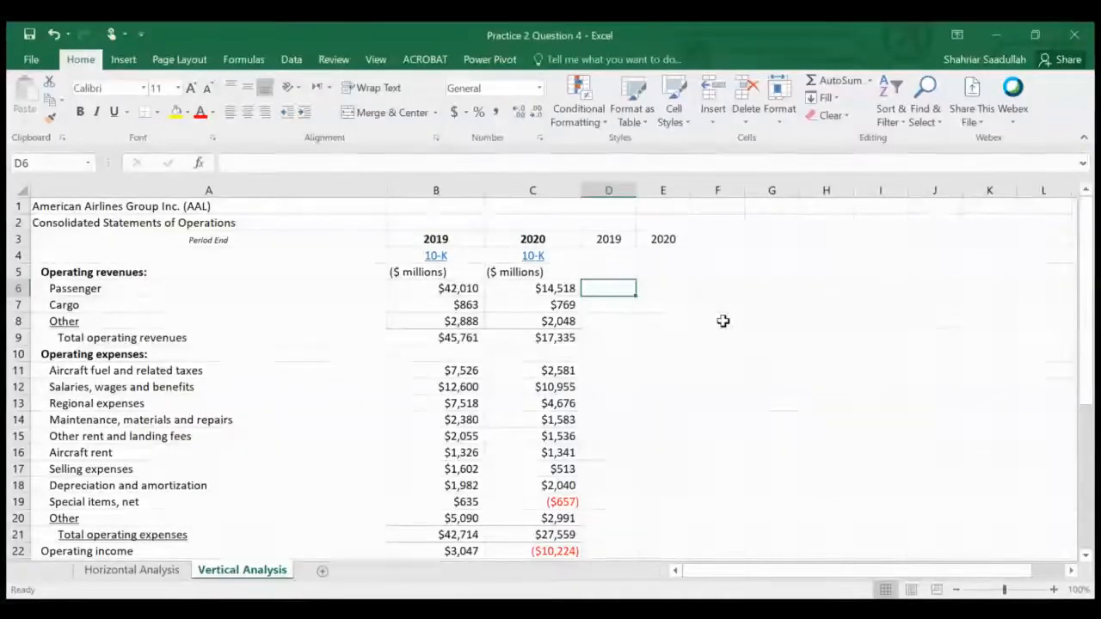
pyautogui.write('=')
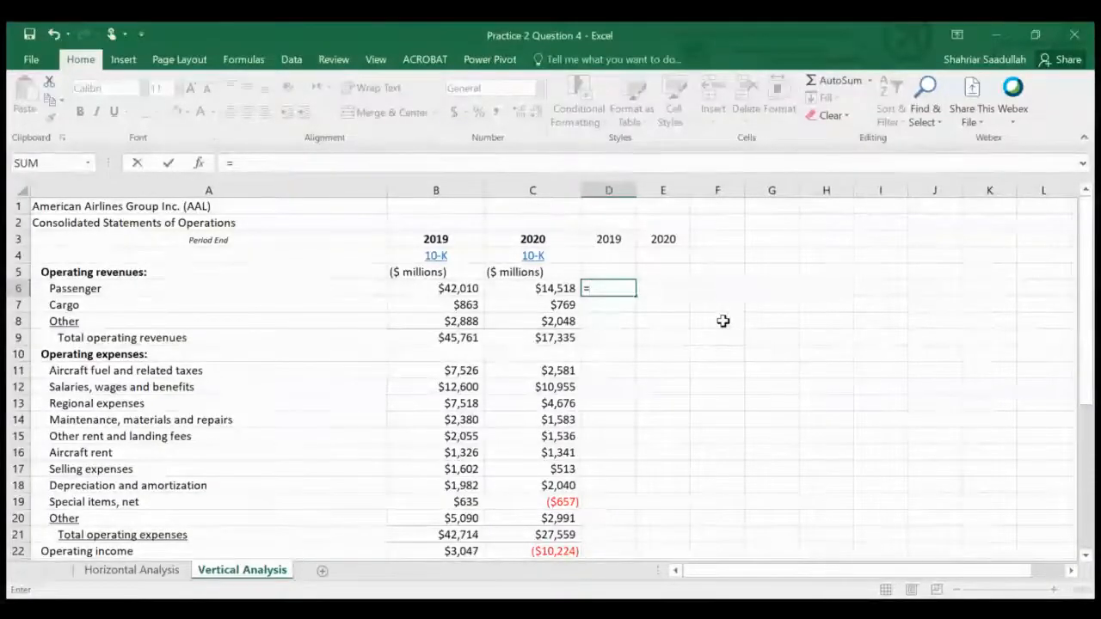
pyautogui.write('b6')
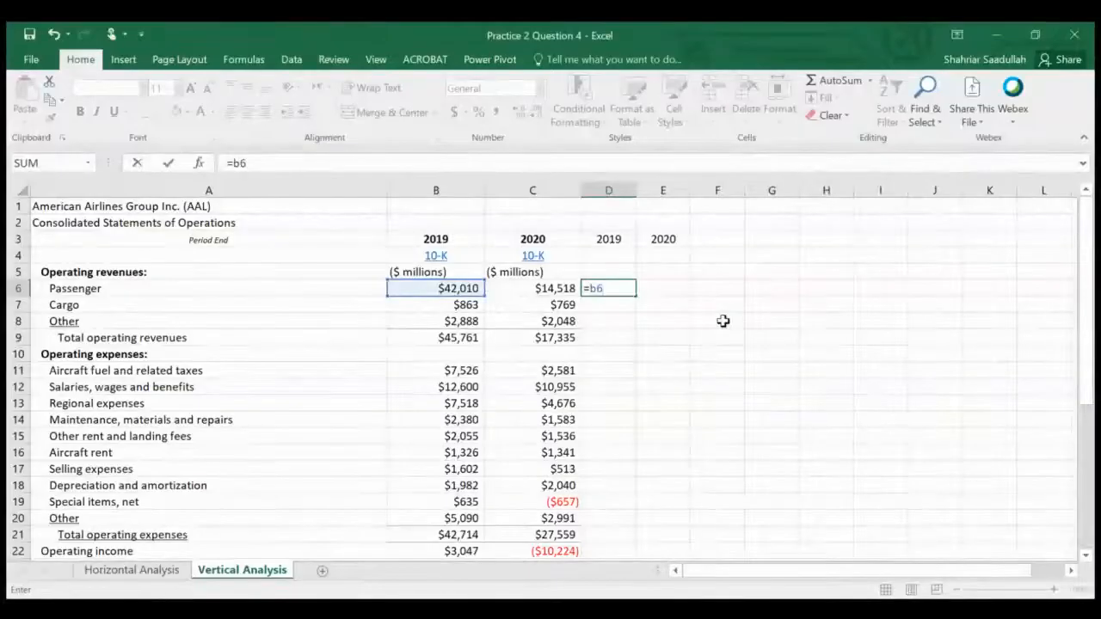
pyautogui.write('/b9')
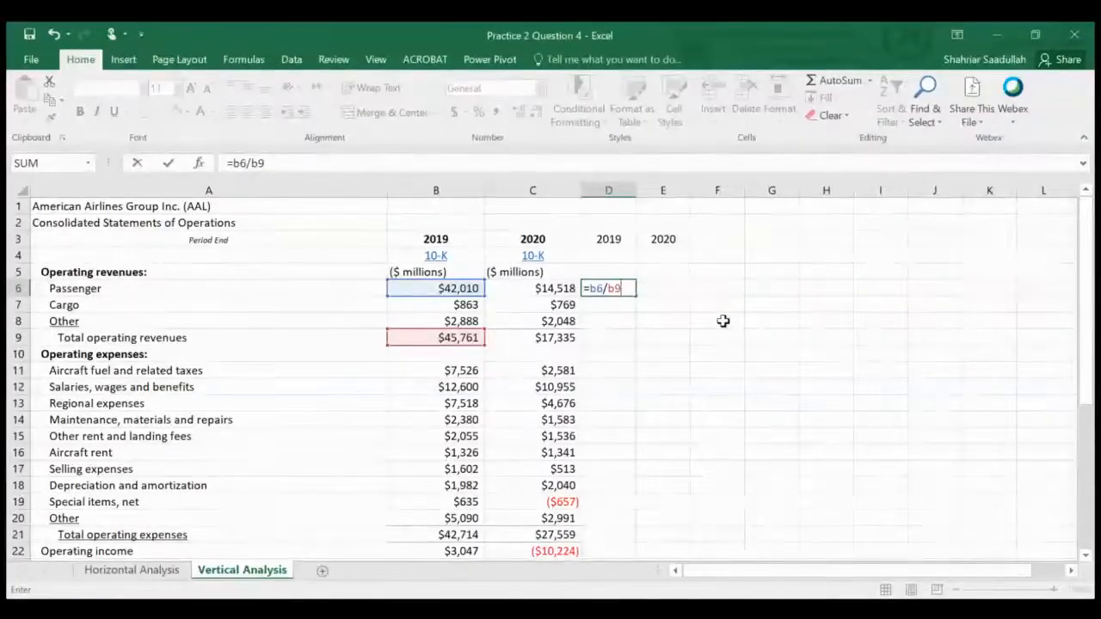
pyautogui.press('Left')
pyautogui.click(611, 291)
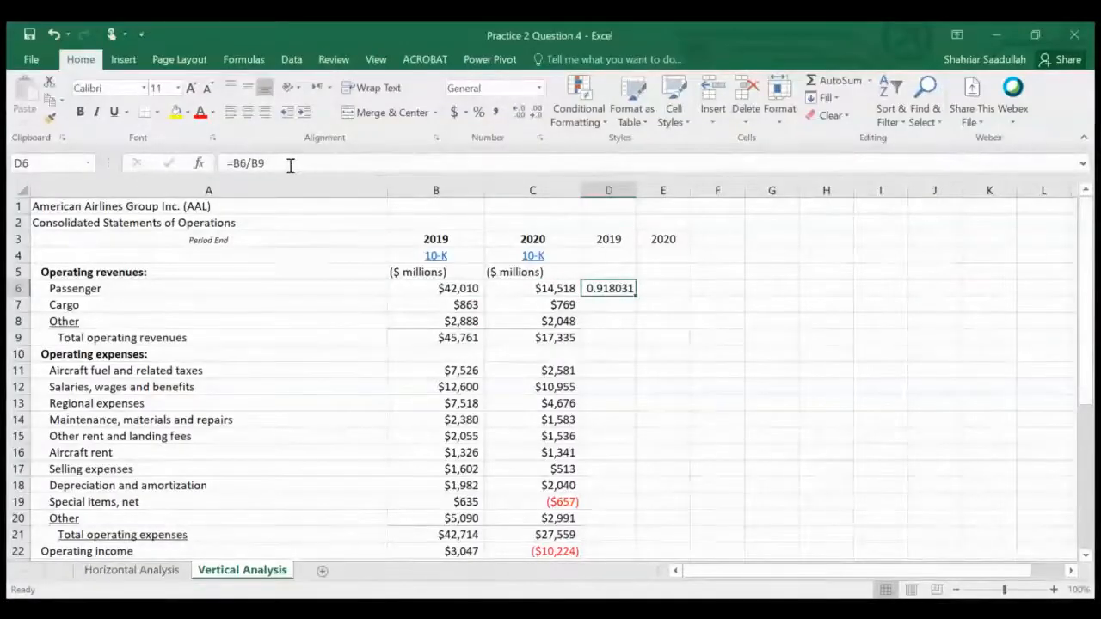
# Make the divisor in D6 absolute so the formula reads =B6/$B$9, and format the cell as a percentage with two decimals
pyautogui.click(254, 163)
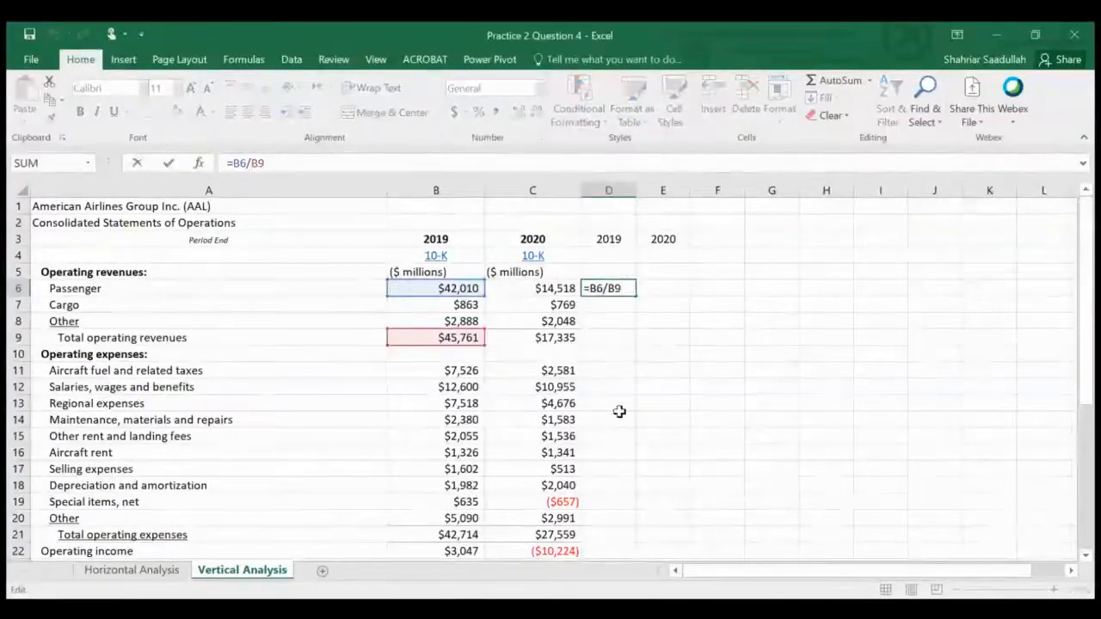
pyautogui.write('$')
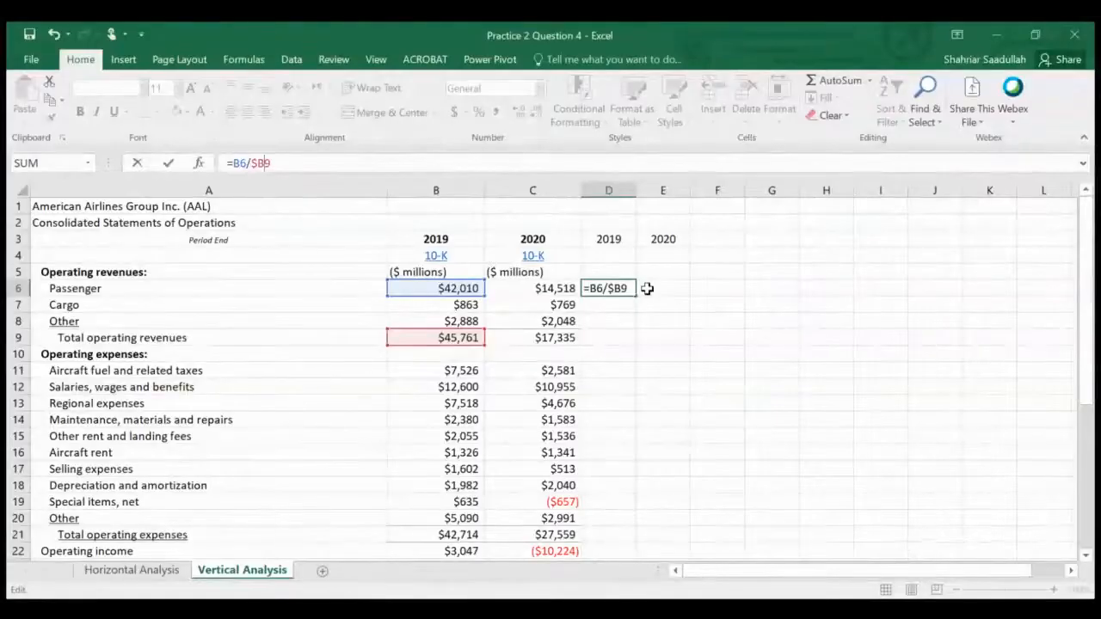
pyautogui.write('$')
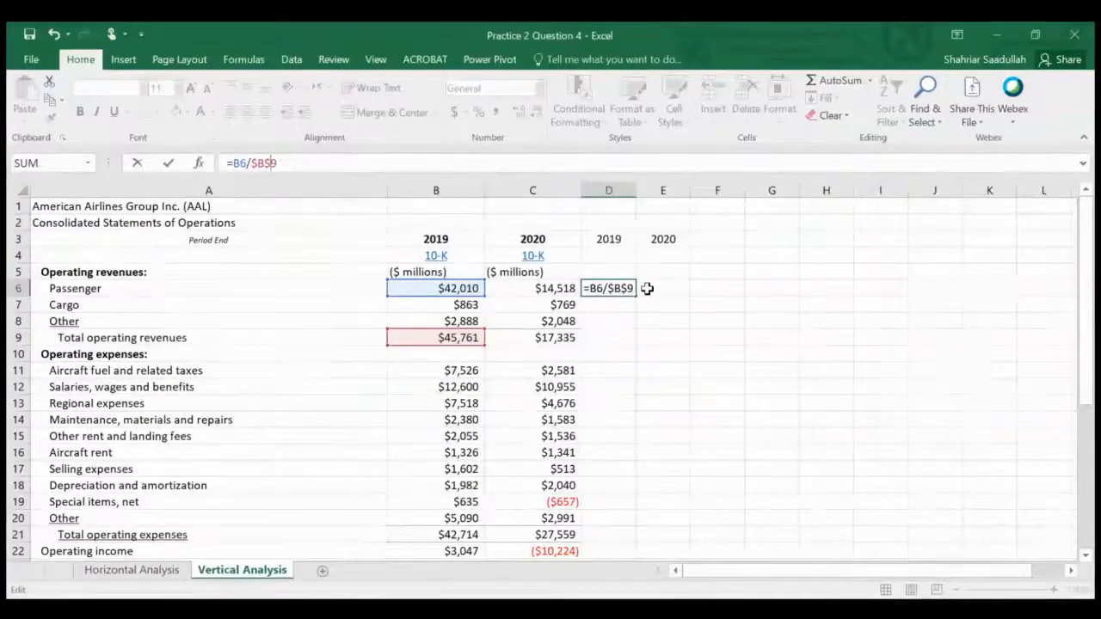
pyautogui.press('Return')
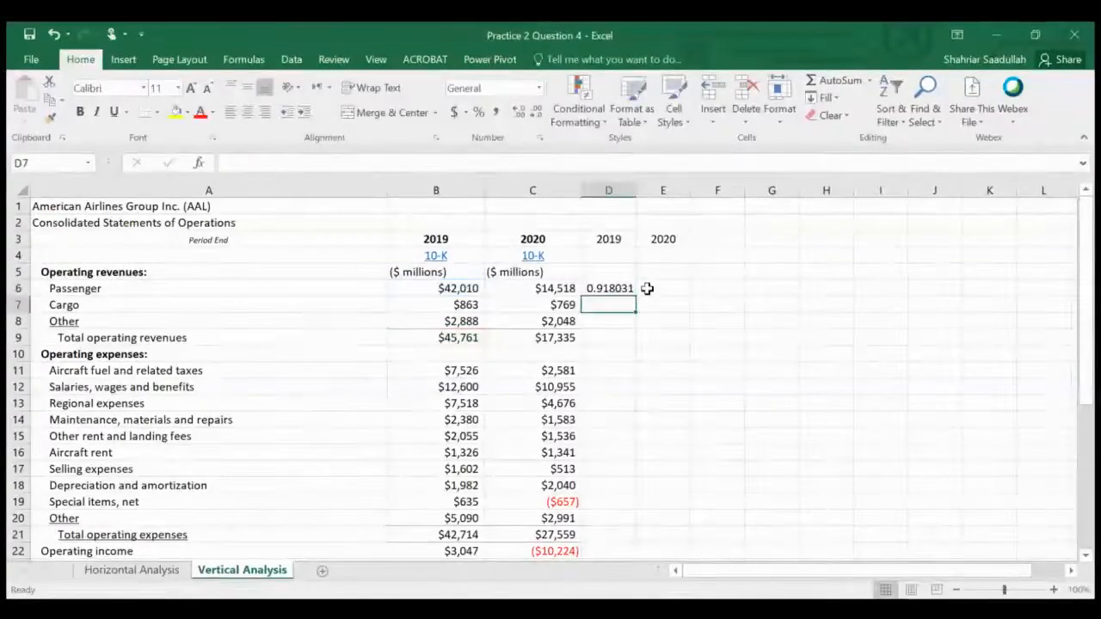
pyautogui.click(632, 289)
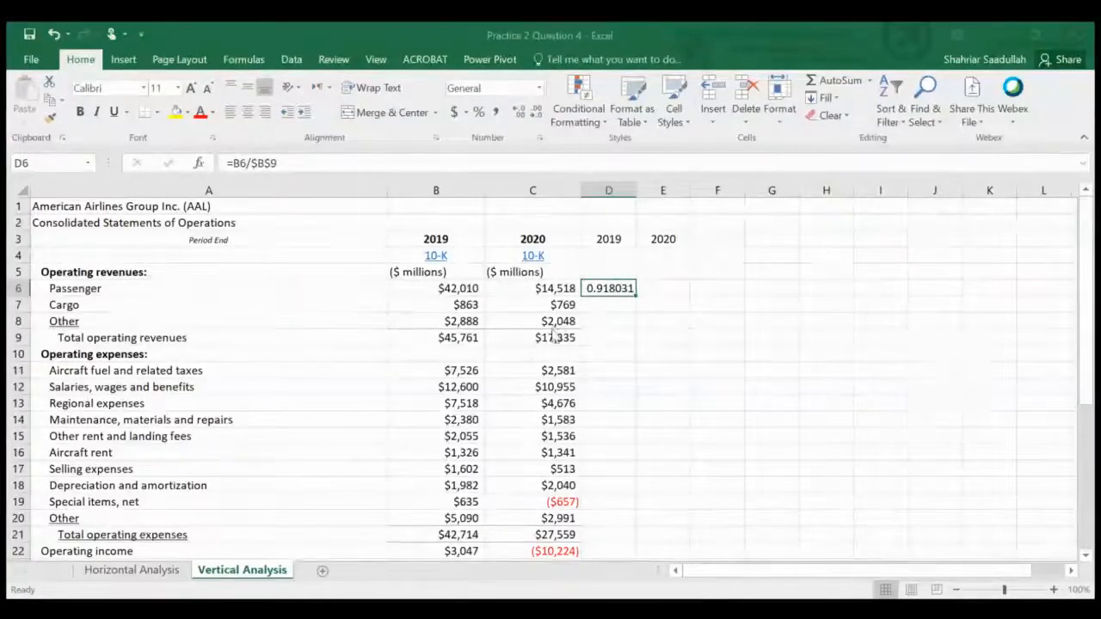
pyautogui.click(805, 579)
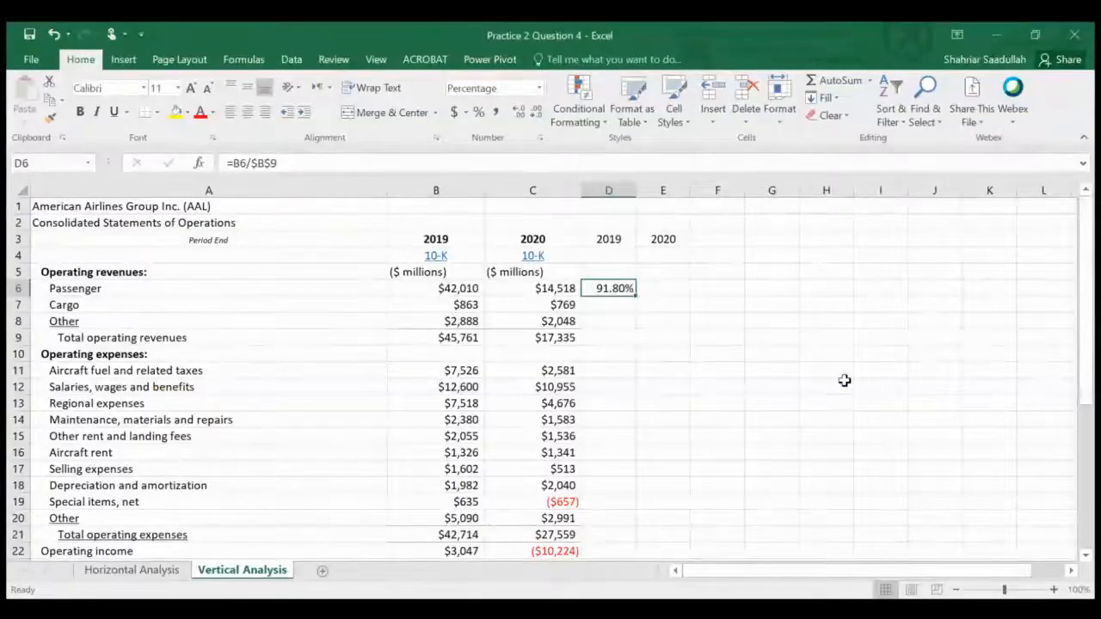
# Copy the D6 formula down to D9 for the remaining operating revenue rows
pyautogui.hotkey('ctrl', 'c')
pyautogui.hotkey('shift', 'Down')
pyautogui.hotkey('shift', 'Down')
pyautogui.hotkey('shift', 'Down')
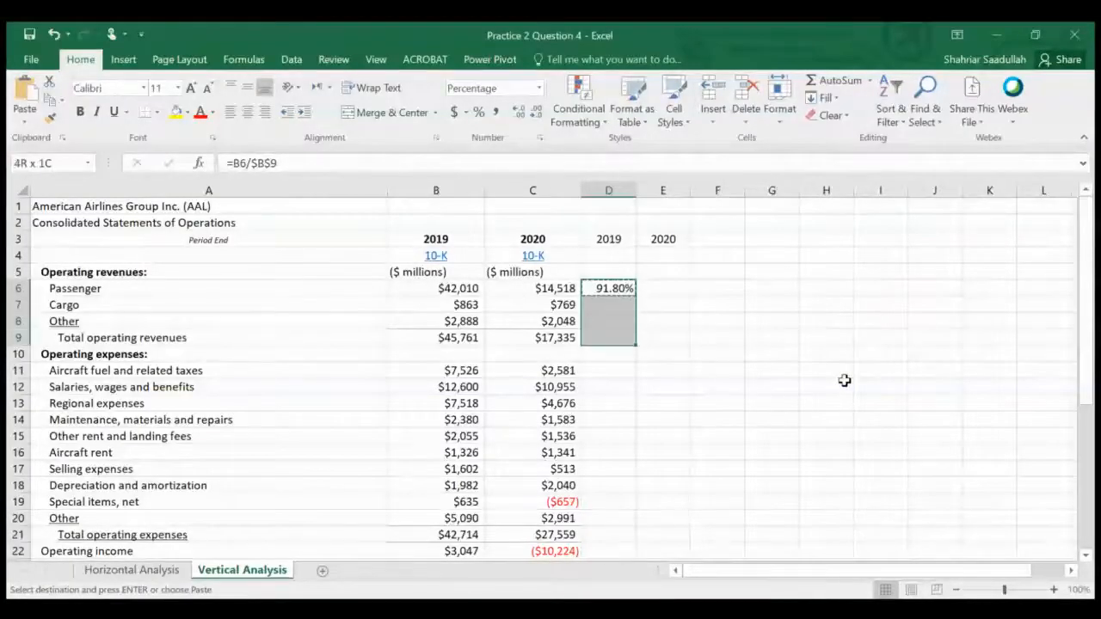
pyautogui.hotkey('ctrl', 'v')
# Paste the copied formula into D11:D22, from Aircraft fuel and related taxes to Operating income
pyautogui.press('Down')
pyautogui.press('Down')
pyautogui.press('Down')
pyautogui.press('Down')
pyautogui.press('Down')
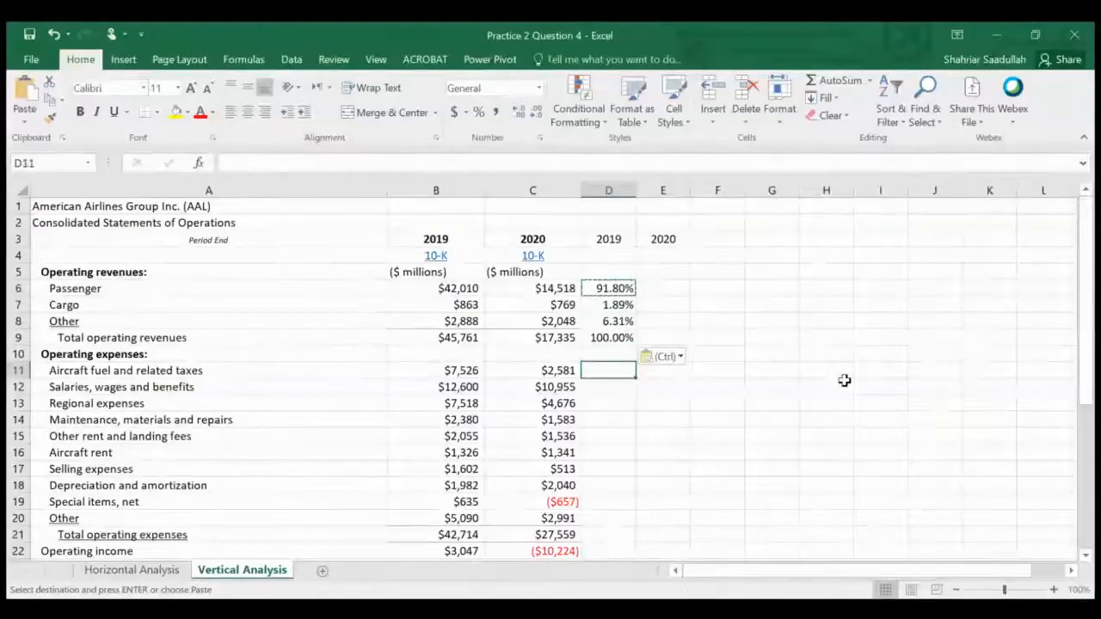
pyautogui.hotkey('shift', 'Down')
pyautogui.hotkey('shift', 'Down')
pyautogui.hotkey('shift', 'Down')
pyautogui.hotkey('shift', 'Down')
pyautogui.hotkey('shift', 'Down')
pyautogui.hotkey('shift', 'Down')
pyautogui.hotkey('shift', 'Down')
pyautogui.hotkey('shift', 'Down')
pyautogui.hotkey('shift', 'Down')
pyautogui.hotkey('shift', 'Down')
pyautogui.hotkey('shift', 'Down')
pyautogui.hotkey('shift', 'Down')
pyautogui.hotkey('shift', 'Down')
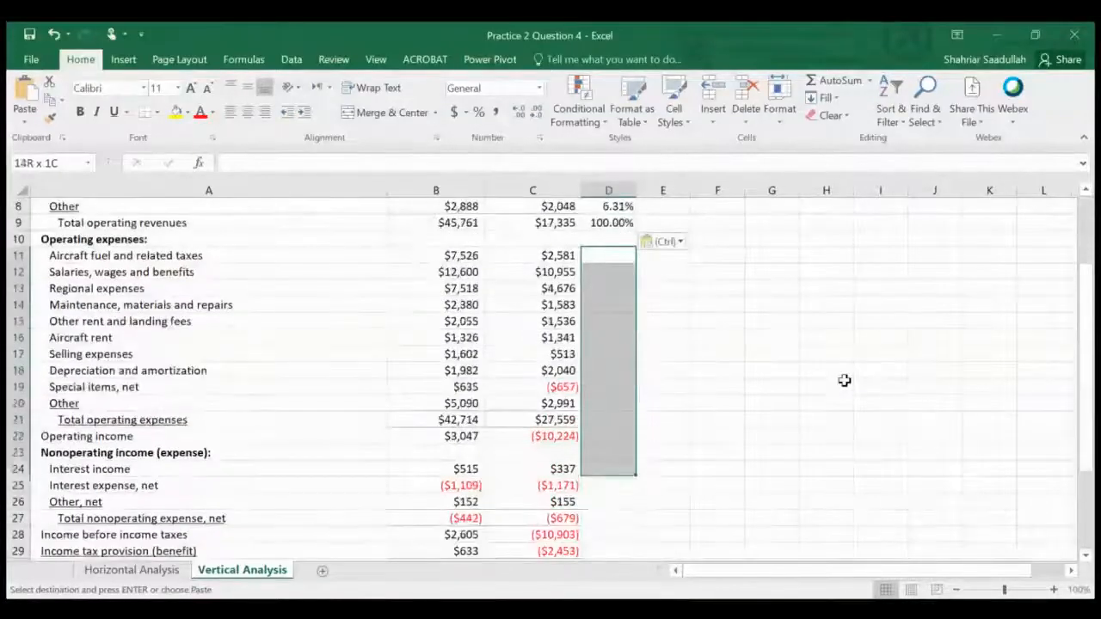
pyautogui.hotkey('shift', 'Up')
pyautogui.hotkey('shift', 'Up')
pyautogui.hotkey('ctrl', 'v')
pyautogui.press('Down')
pyautogui.press('Down')
pyautogui.press('Down')
pyautogui.press('Down')
pyautogui.press('Down')
pyautogui.press('Down')
pyautogui.press('Down')
pyautogui.press('Down')
pyautogui.press('Down')
pyautogui.press('Down')
pyautogui.press('Down')
pyautogui.press('Down')
pyautogui.press('Down')
pyautogui.press('Down')
pyautogui.press('Down')
pyautogui.press('Down')
pyautogui.press('Down')
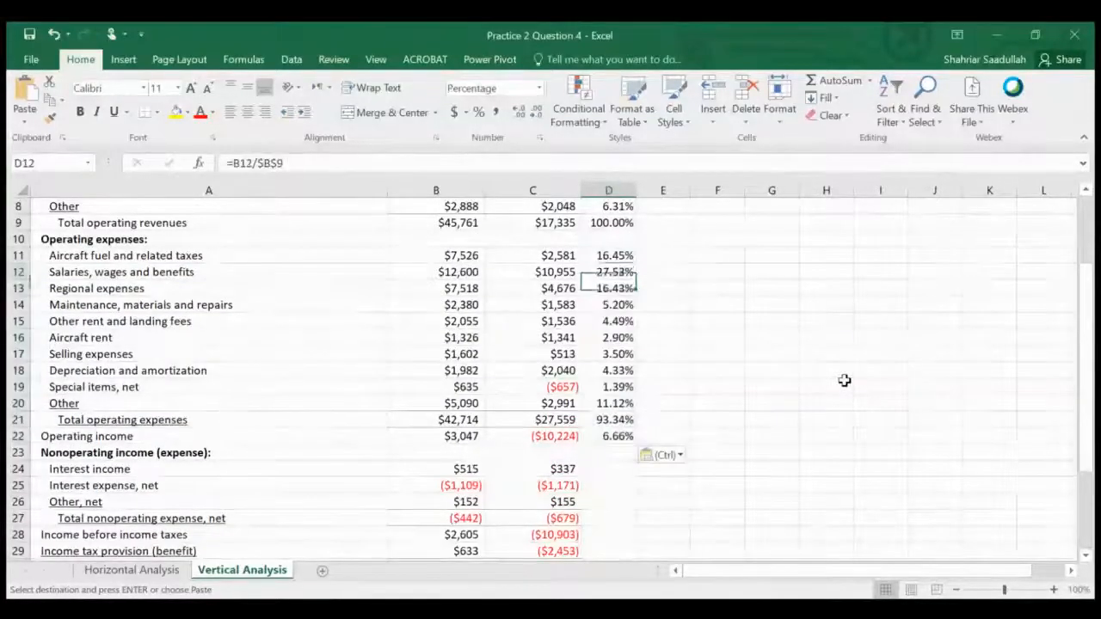
# Paste the copied share-of-revenue formula into D24:D30, from Interest income to Net income, and end the copy mode
pyautogui.press('Up')
pyautogui.press('Up')
pyautogui.press('Up')
pyautogui.press('Up')
pyautogui.hotkey('shift', 'Down')
pyautogui.hotkey('shift', 'Down')
pyautogui.hotkey('shift', 'Down')
pyautogui.hotkey('shift', 'Down')
pyautogui.hotkey('shift', 'Down')
pyautogui.hotkey('shift', 'Down')
pyautogui.hotkey('shift', 'Down')
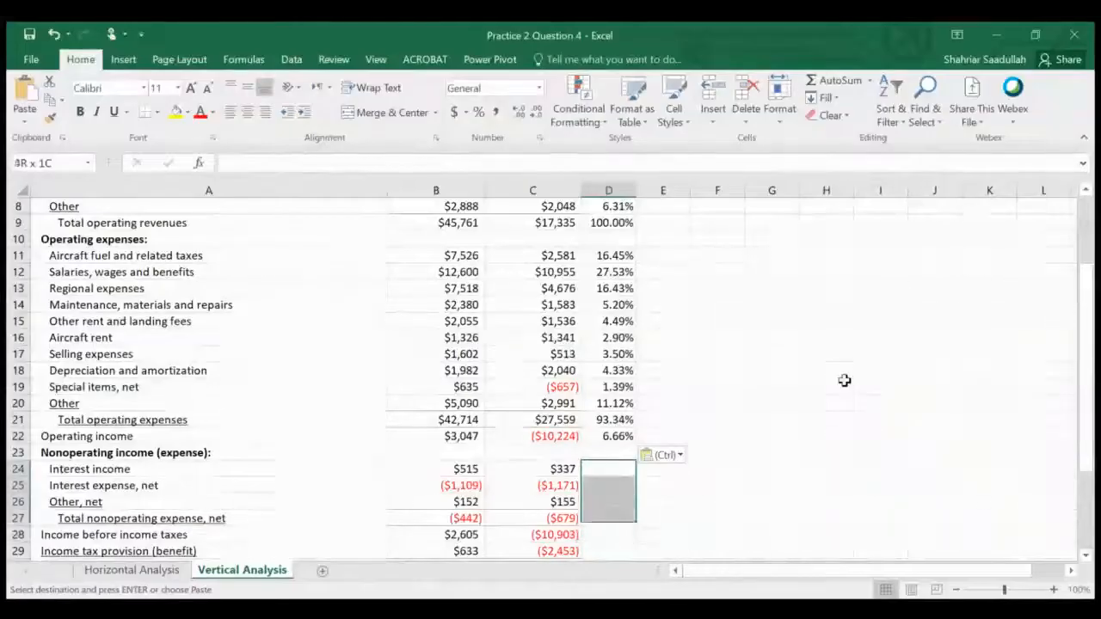
pyautogui.scroll(-1, 845, 381)
pyautogui.hotkey('shift', 'Up')
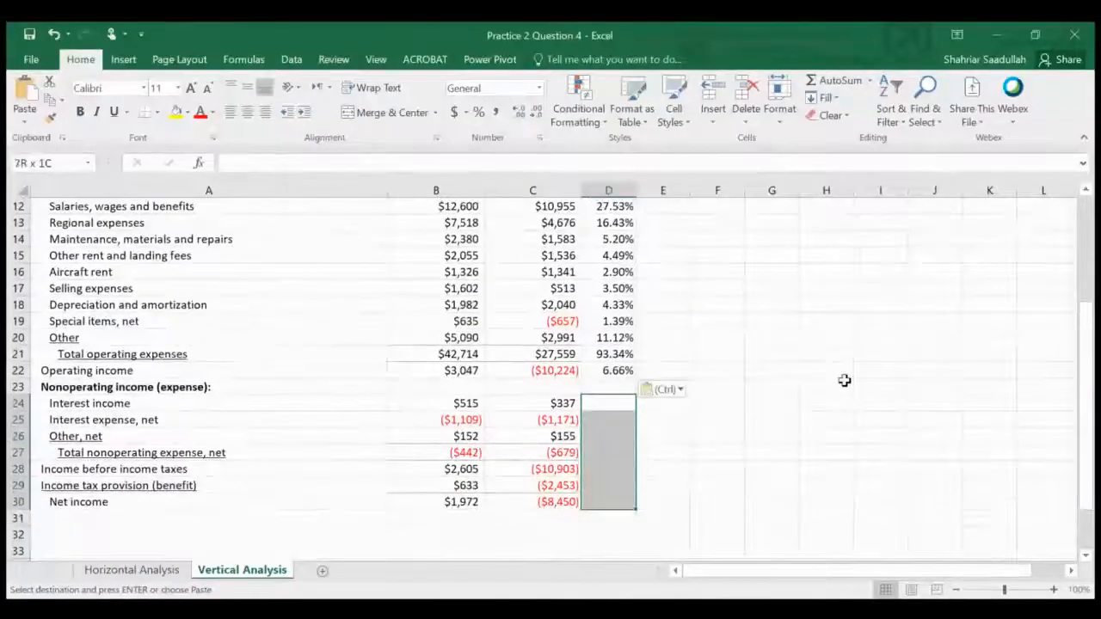
pyautogui.hotkey('ctrl', 'v')
pyautogui.press('Escape')
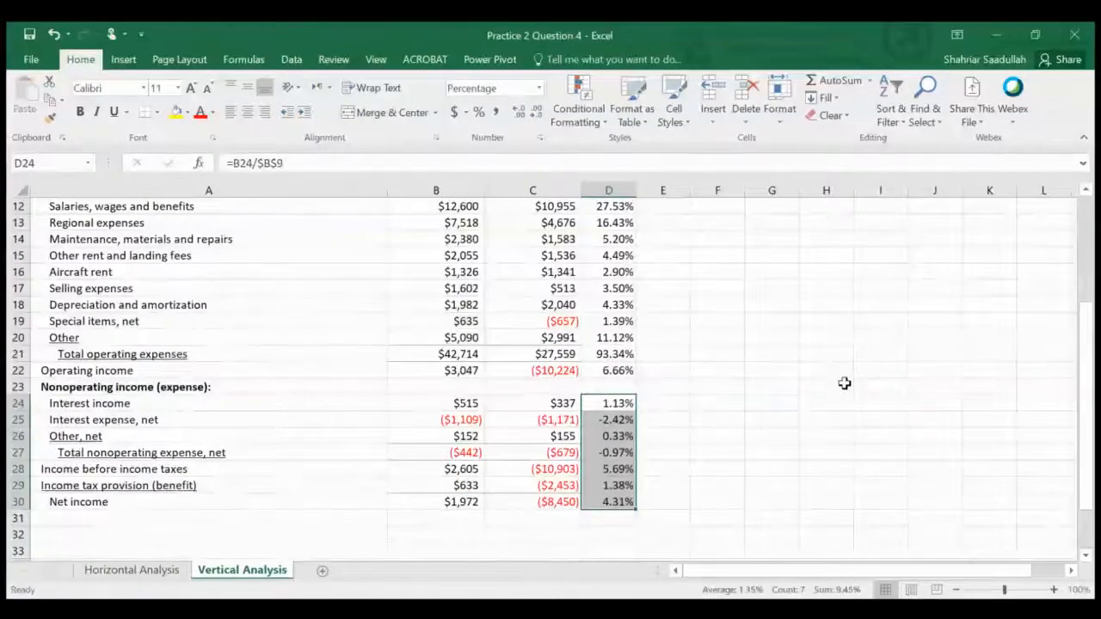
pyautogui.click(841, 436)
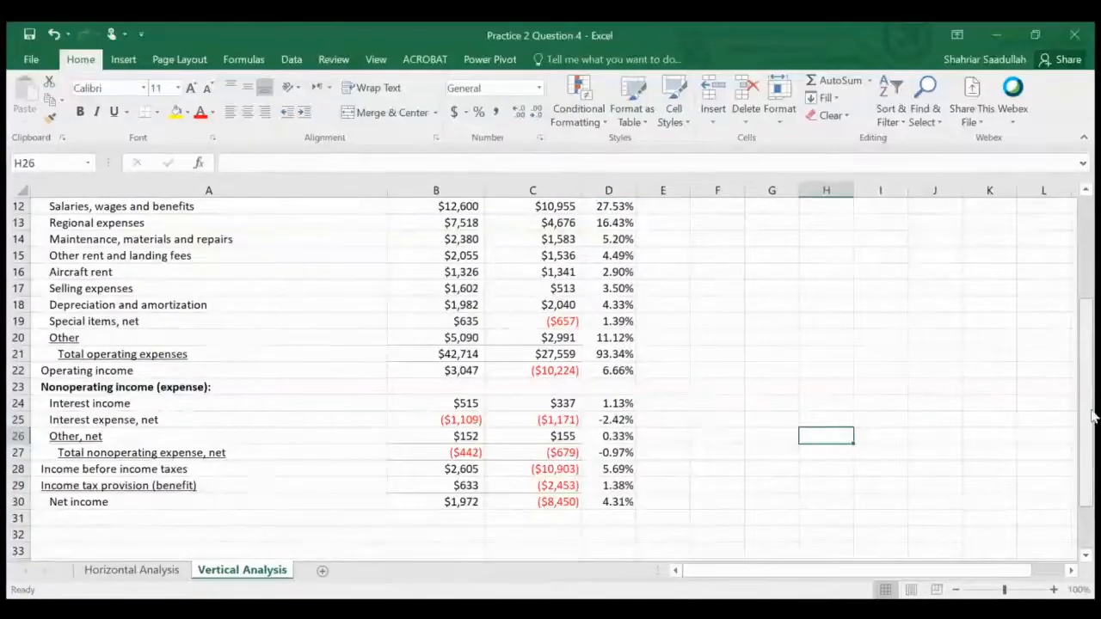
# Review the 2019 percentage formulas in D6, D9 and D11 against the expense amount in B11 and the revenue total in B9
pyautogui.moveTo(1092, 416); pyautogui.dragTo(1093, 310)
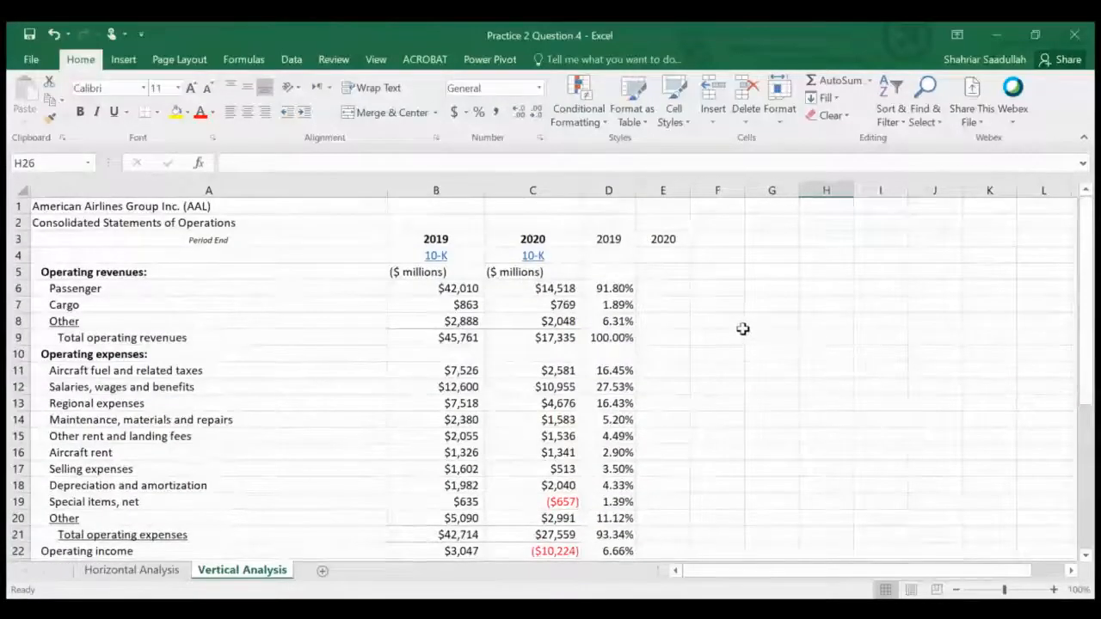
pyautogui.click(613, 289)
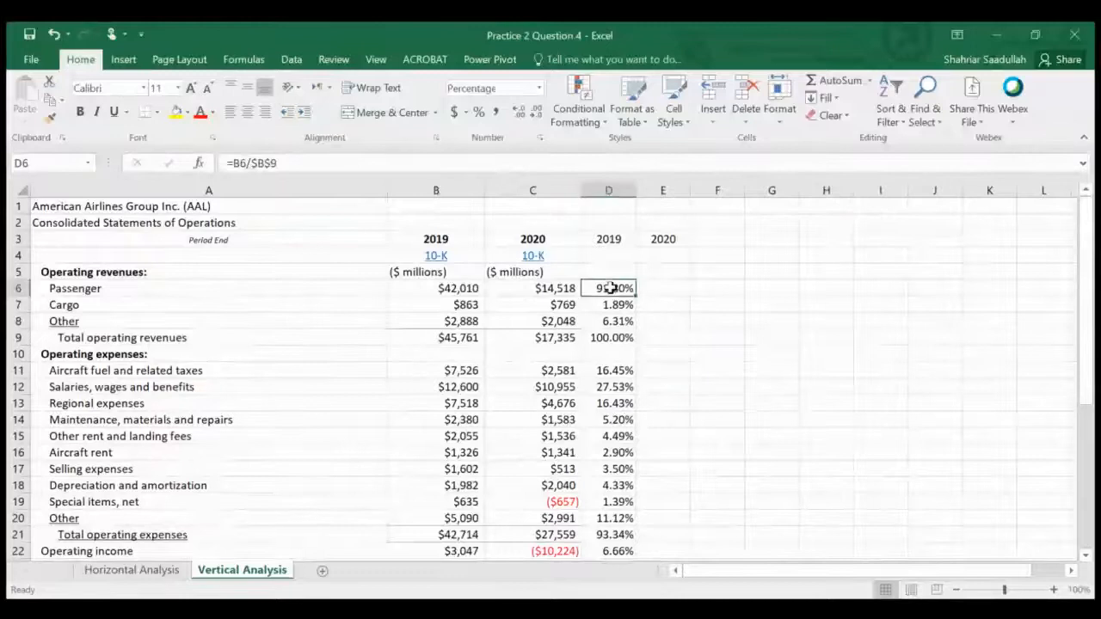
pyautogui.click(609, 336)
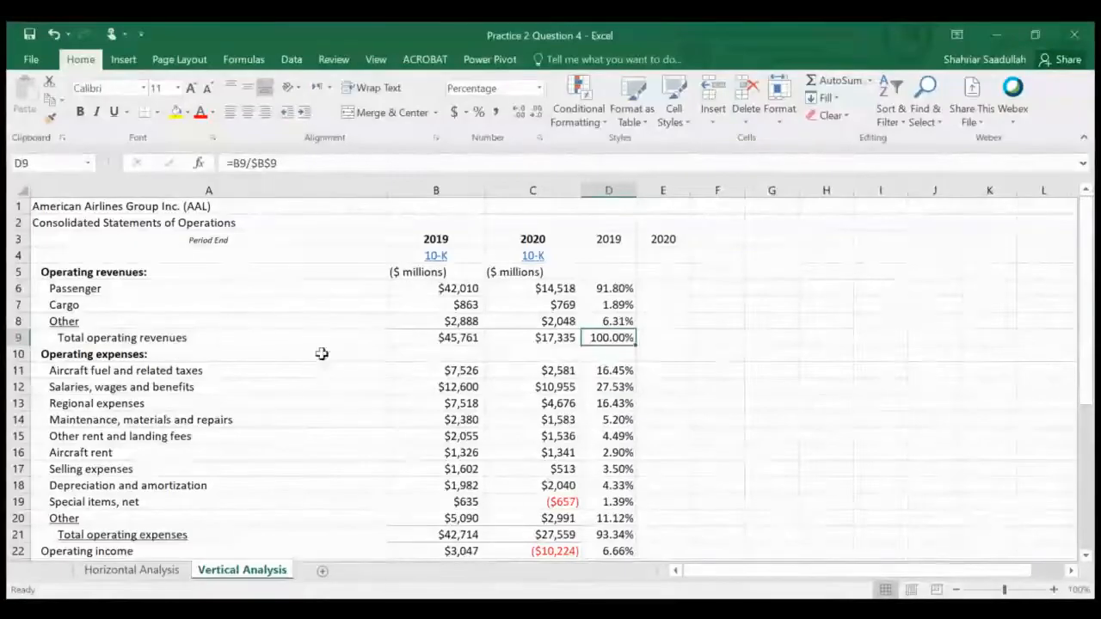
pyautogui.click(18, 370)
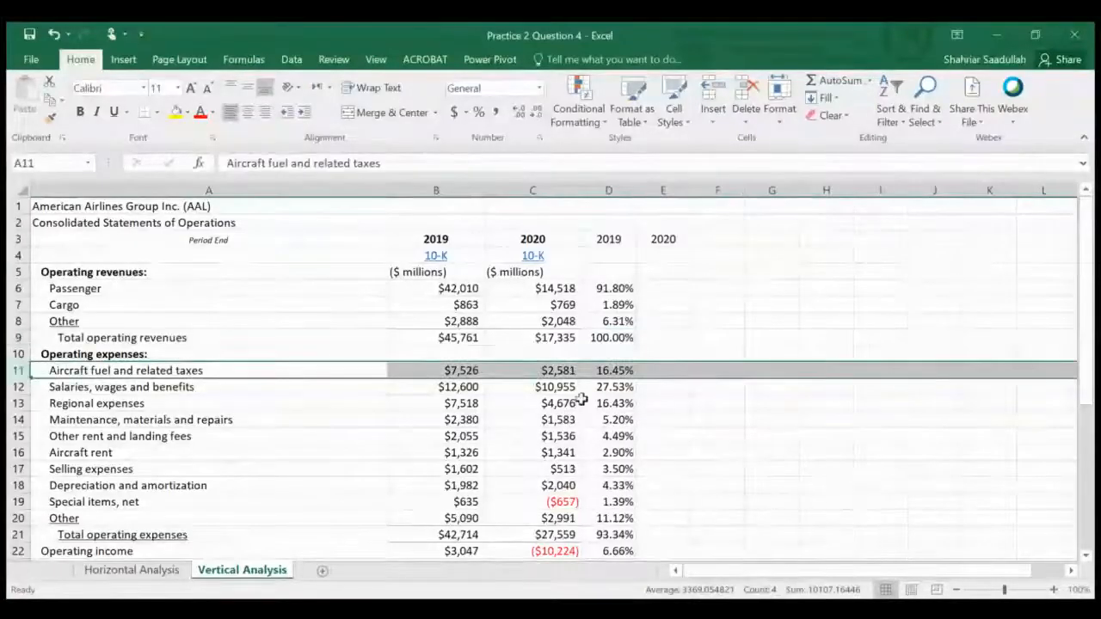
pyautogui.click(609, 371)
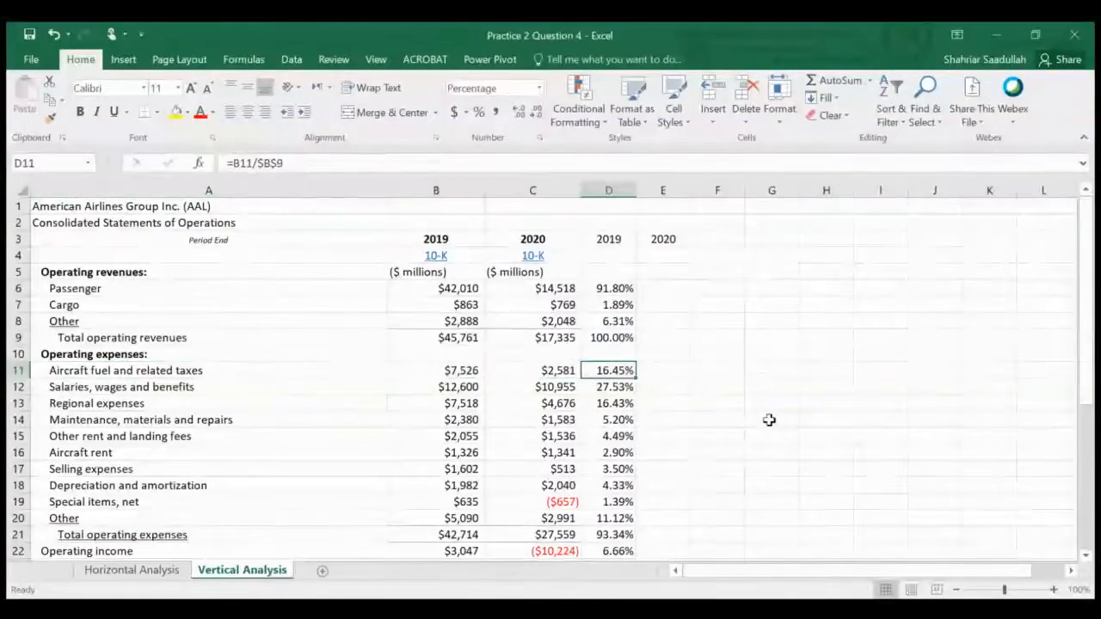
pyautogui.click(468, 369)
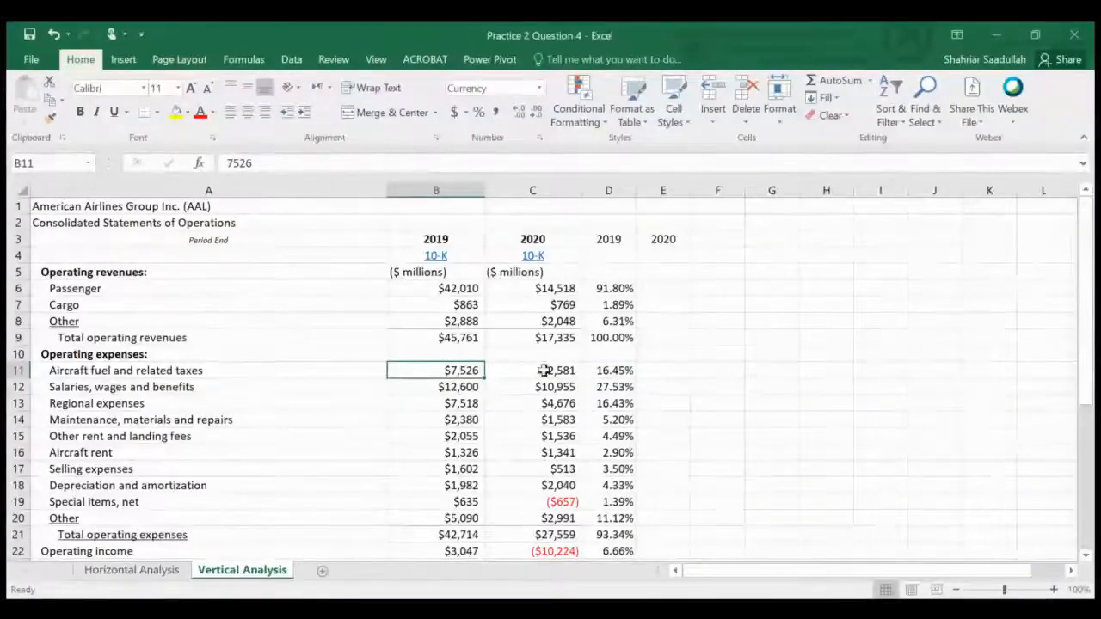
pyautogui.click(464, 340)
pyautogui.hotkey('alt', '=')
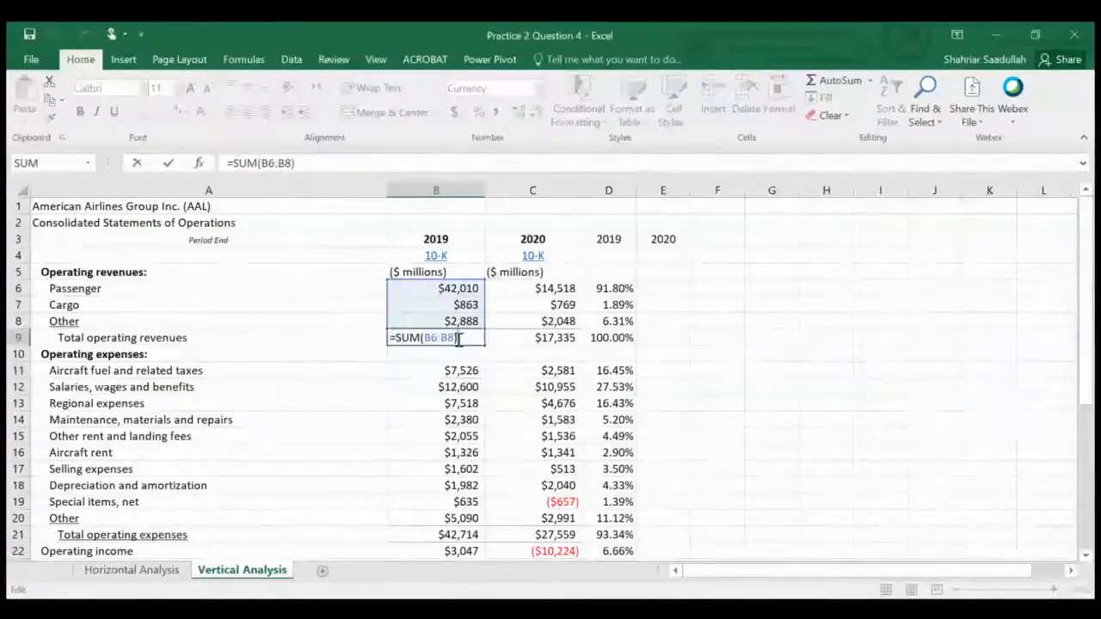
pyautogui.click(871, 387)
pyautogui.click(464, 336)
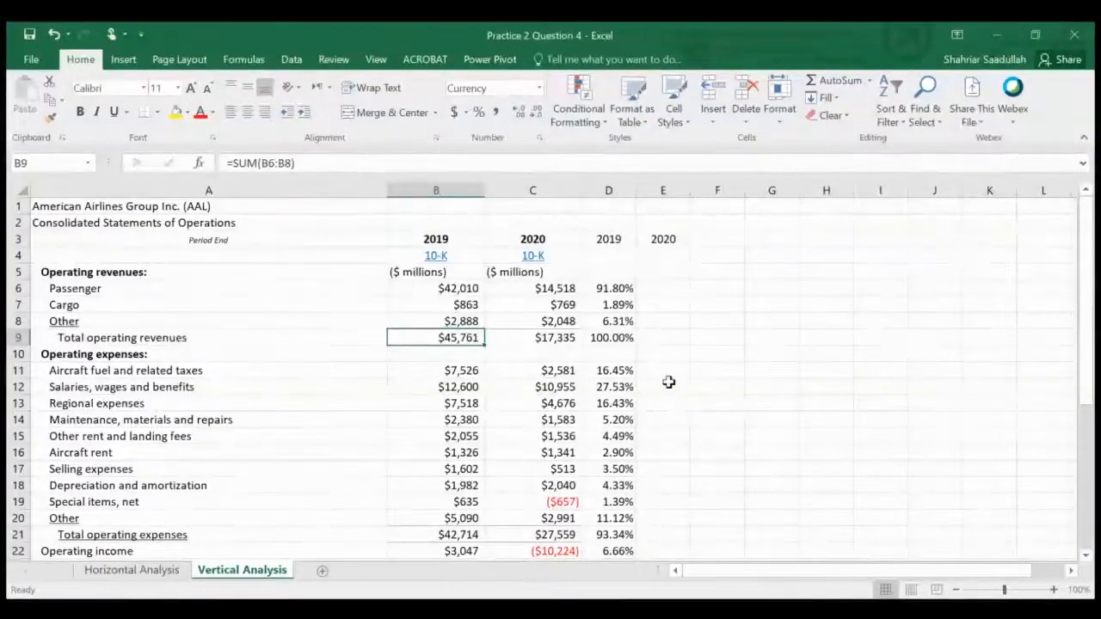
# Enter the formula =C6/$C$9 in E6 for 2020 Passenger revenue and format the cell as a percentage with two decimals
pyautogui.click(662, 289)
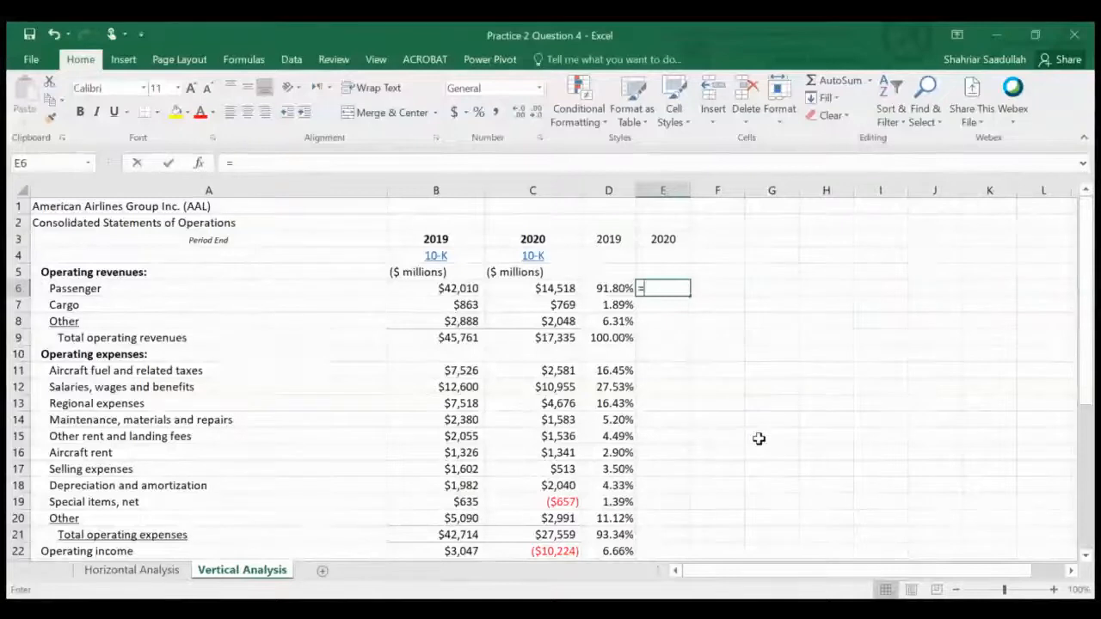
pyautogui.write('=')
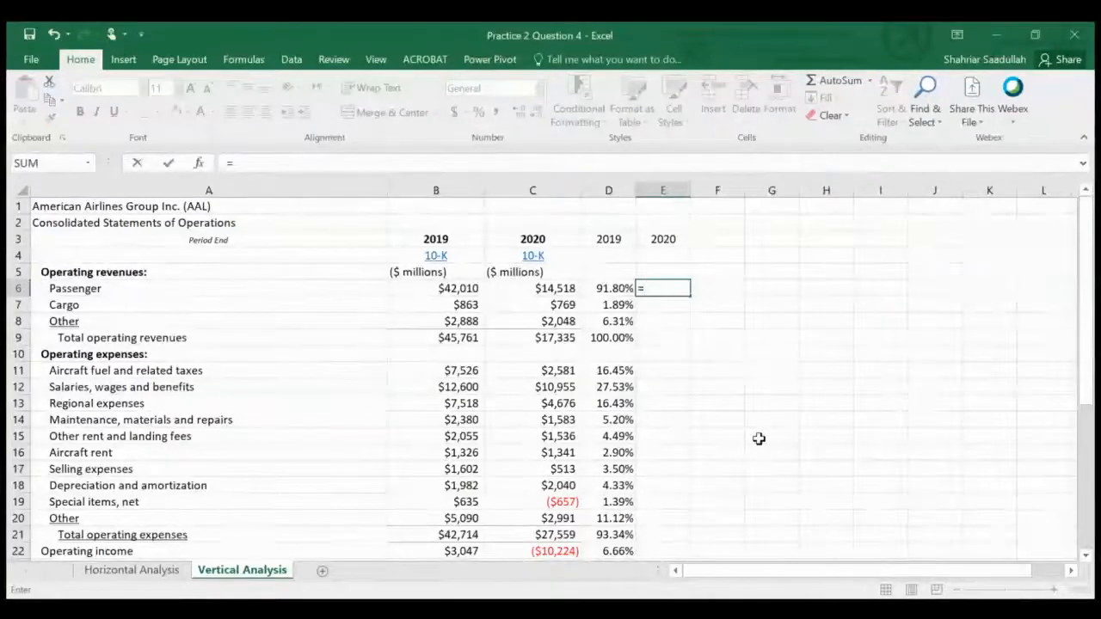
pyautogui.write('c6')
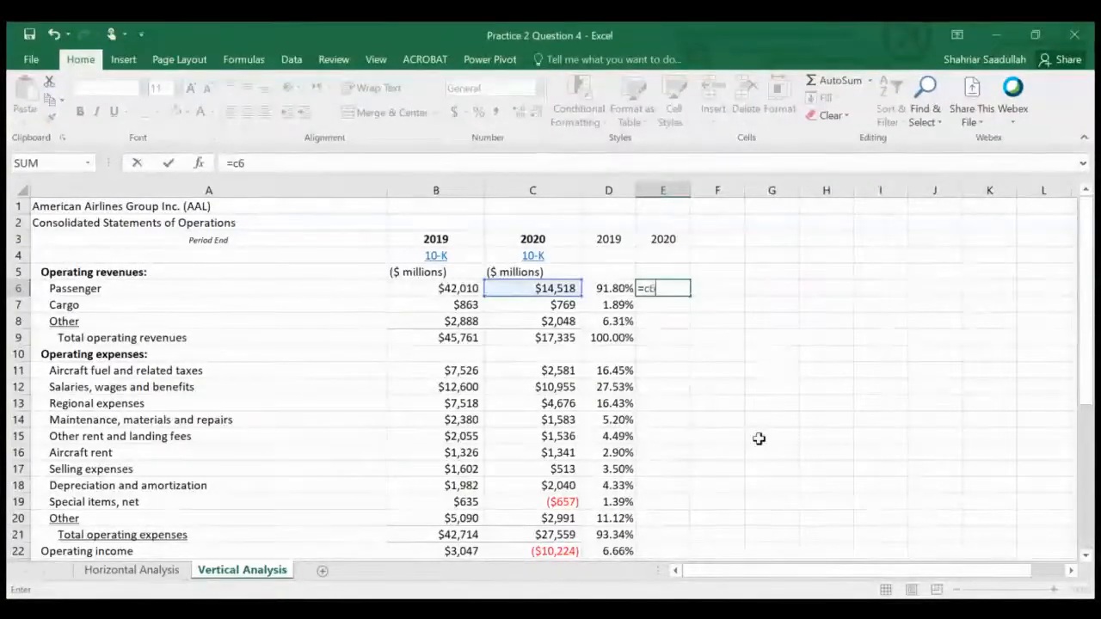
pyautogui.write('/$c')
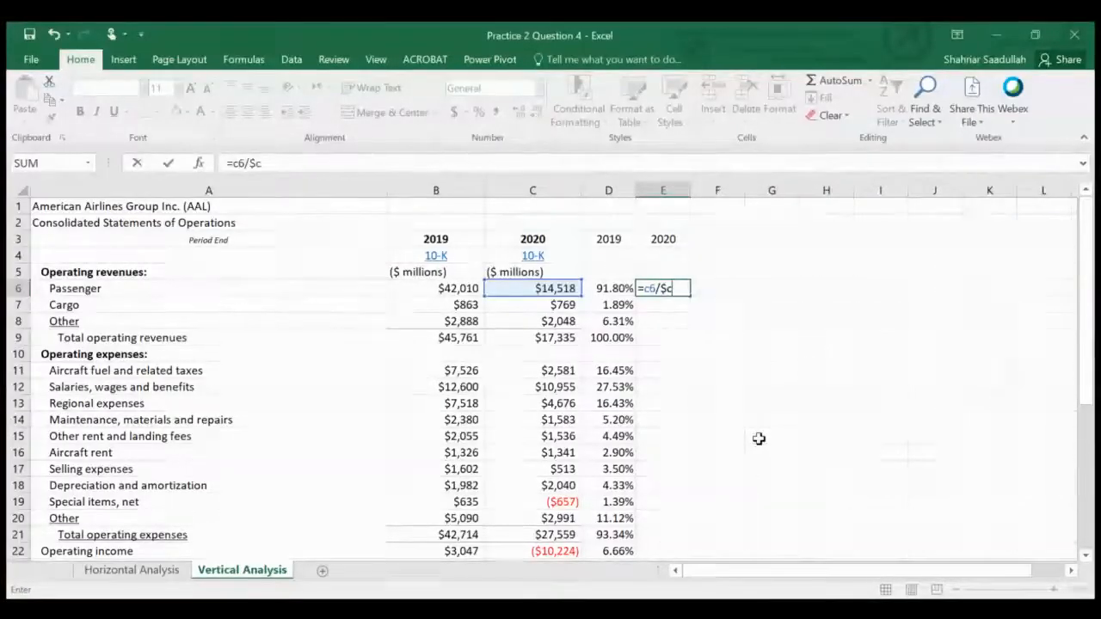
pyautogui.write('$9')
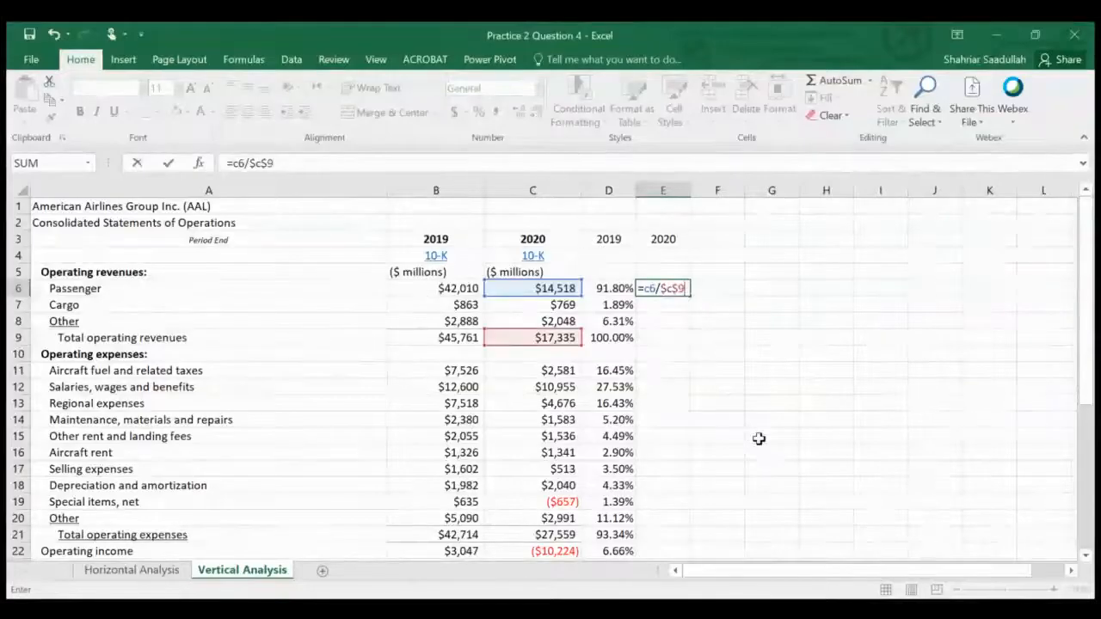
pyautogui.hotkey('ctrl', 'Return')
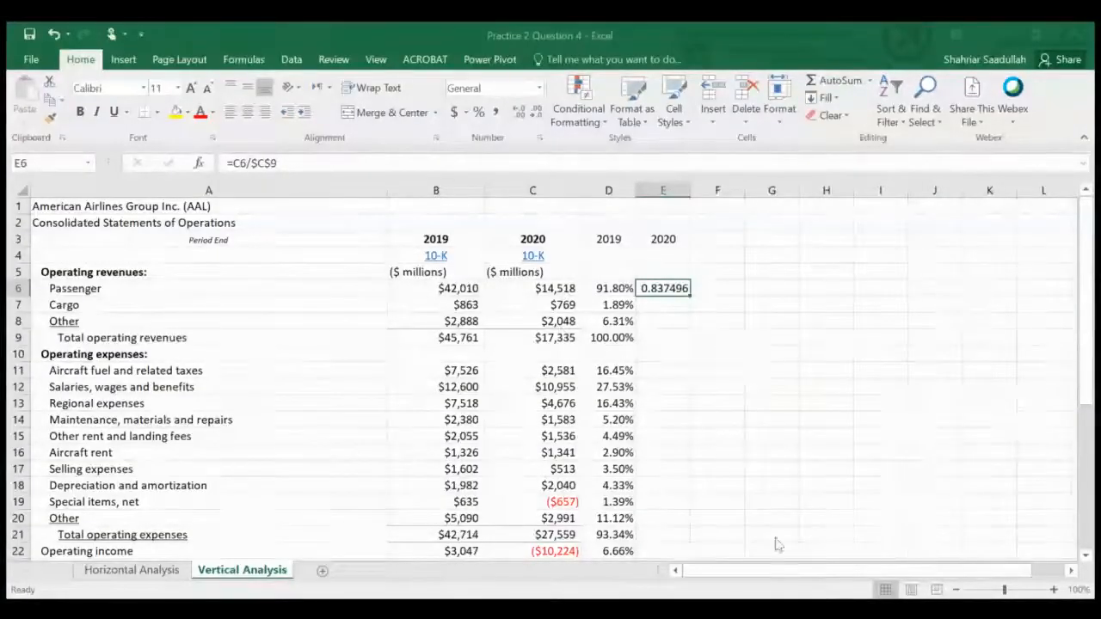
pyautogui.hotkey('ctrl', 'shift', '5')
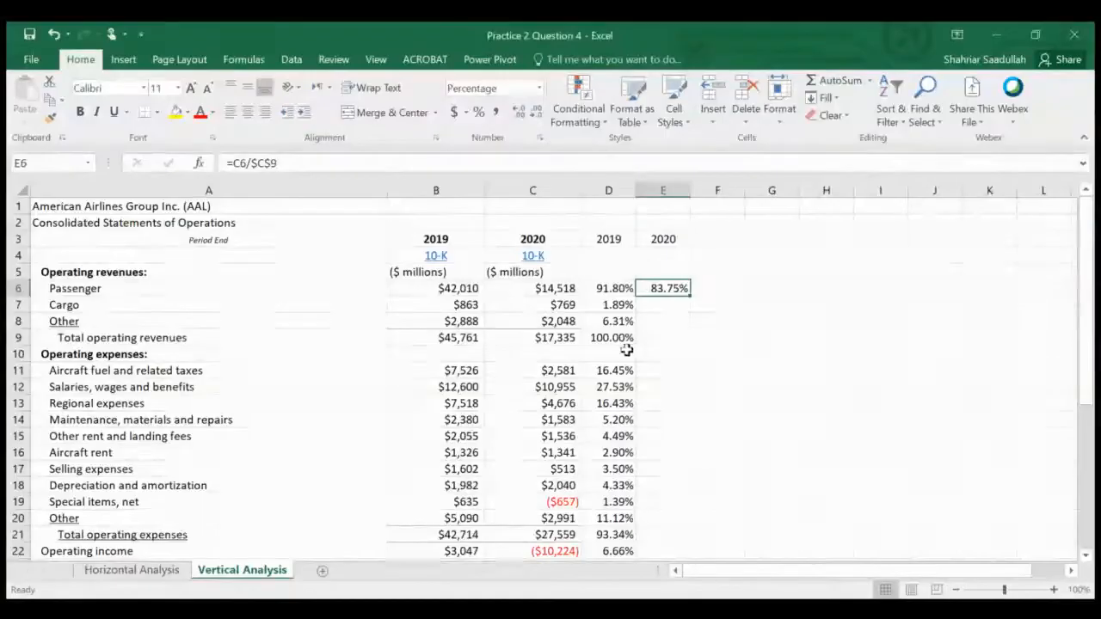
pyautogui.click(370, 162)
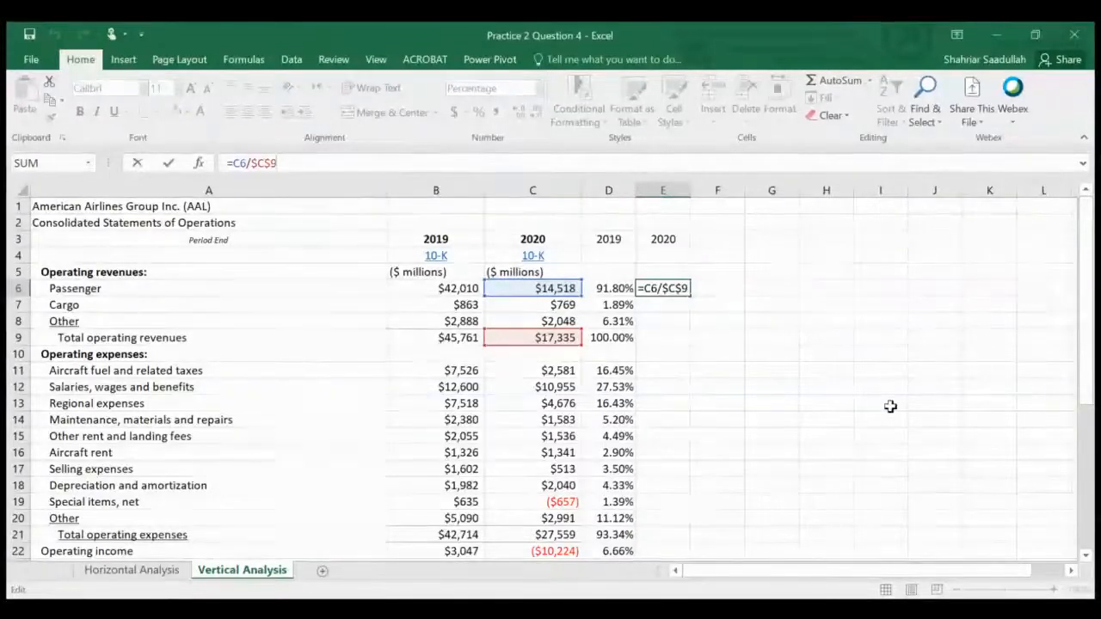
pyautogui.hotkey('ctrl', 'Return')
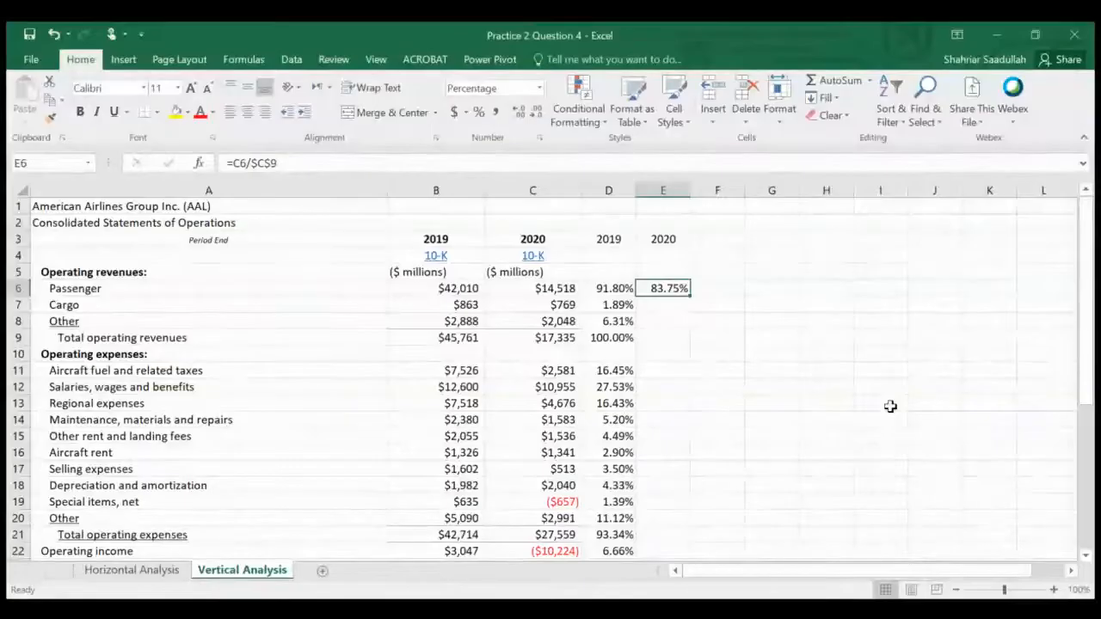
# Copy the E6 formula down to E7:E9 for the remaining operating revenue rows
pyautogui.hotkey('ctrl', 'c')
pyautogui.press('Down')
pyautogui.hotkey('shift', 'Down')
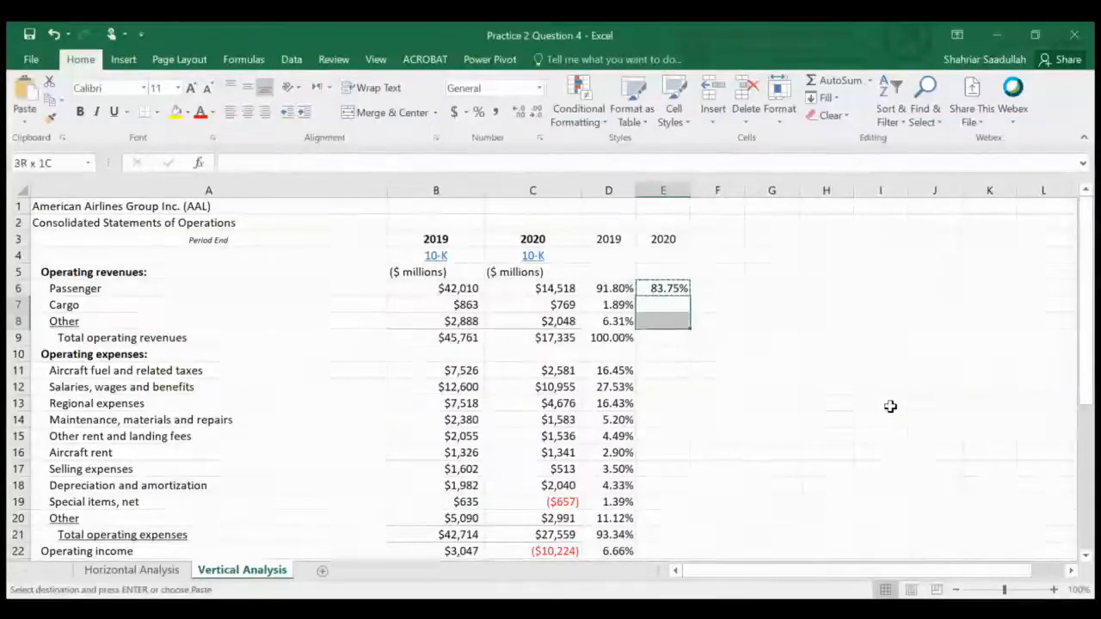
pyautogui.hotkey('shift', 'Down')
pyautogui.hotkey('ctrl', 'v')
# Paste the copied 2020 formula into E11:E22, from Aircraft fuel and related taxes to Operating income
pyautogui.press('Down')
pyautogui.press('Down')
pyautogui.press('Down')
pyautogui.press('Down')
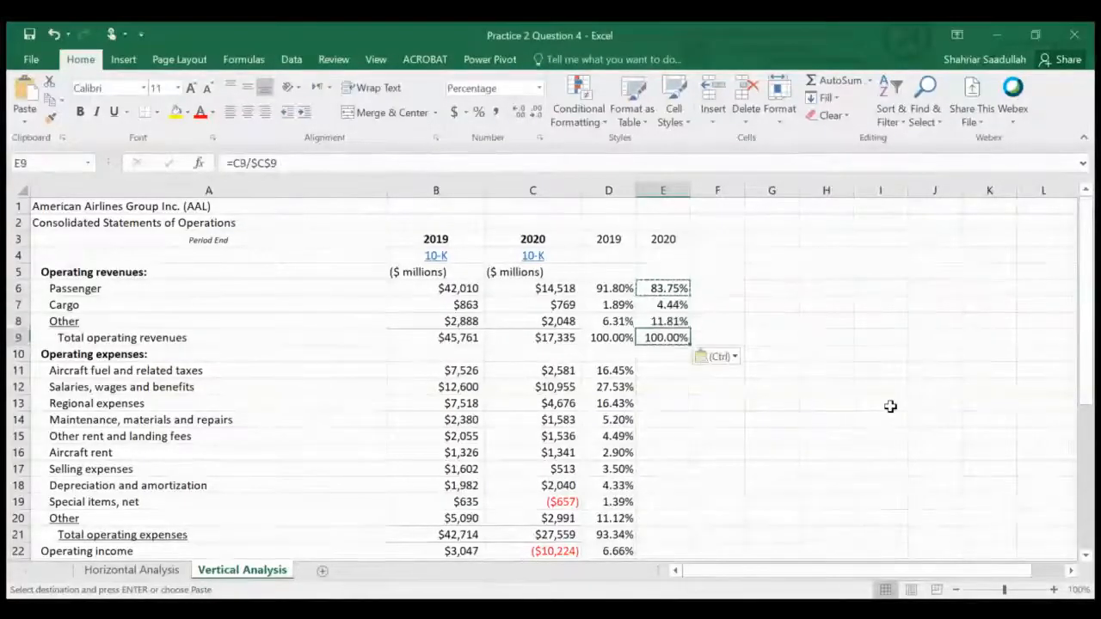
pyautogui.hotkey('shift', 'Down')
pyautogui.hotkey('shift', 'Down')
pyautogui.hotkey('shift', 'Down')
pyautogui.hotkey('shift', 'Down')
pyautogui.hotkey('shift', 'Down')
pyautogui.hotkey('shift', 'Down')
pyautogui.hotkey('shift', 'Down')
pyautogui.hotkey('shift', 'Down')
pyautogui.hotkey('shift', 'Down')
pyautogui.hotkey('shift', 'Down')
pyautogui.hotkey('shift', 'Down')
pyautogui.hotkey('shift', 'Down')
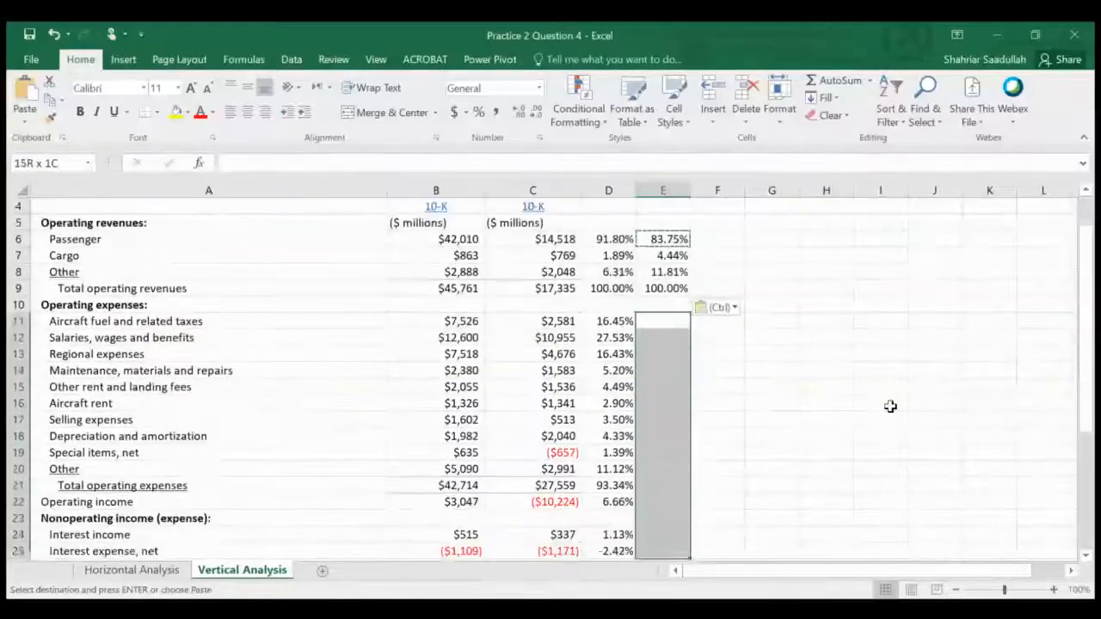
pyautogui.hotkey('shift', 'Up')
pyautogui.hotkey('ctrl', 'v')
# Paste the copied 2020 formula into E24:E30, from Interest income to Net income, and end the copy mode
pyautogui.press('Down')
pyautogui.press('Down')
pyautogui.press('Down')
pyautogui.press('Down')
pyautogui.press('Down')
pyautogui.press('Down')
pyautogui.press('Down')
pyautogui.press('Down')
pyautogui.press('Down')
pyautogui.press('Down')
pyautogui.press('Down')
pyautogui.press('Down')
pyautogui.press('Down')
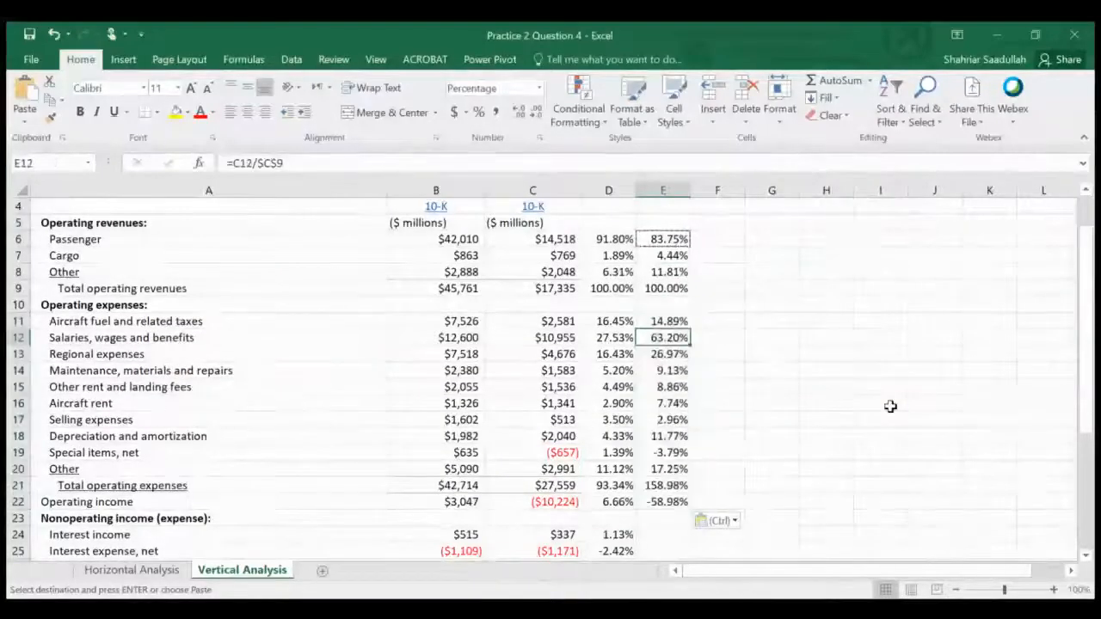
pyautogui.press('Down')
pyautogui.press('Down')
pyautogui.press('Down')
pyautogui.press('Down')
pyautogui.press('Down')
pyautogui.press('Down')
pyautogui.press('Down')
pyautogui.press('Down')
pyautogui.press('Up')
pyautogui.press('Up')
pyautogui.press('Up')
pyautogui.press('Up')
pyautogui.press('Up')
pyautogui.press('Up')
pyautogui.press('Up')
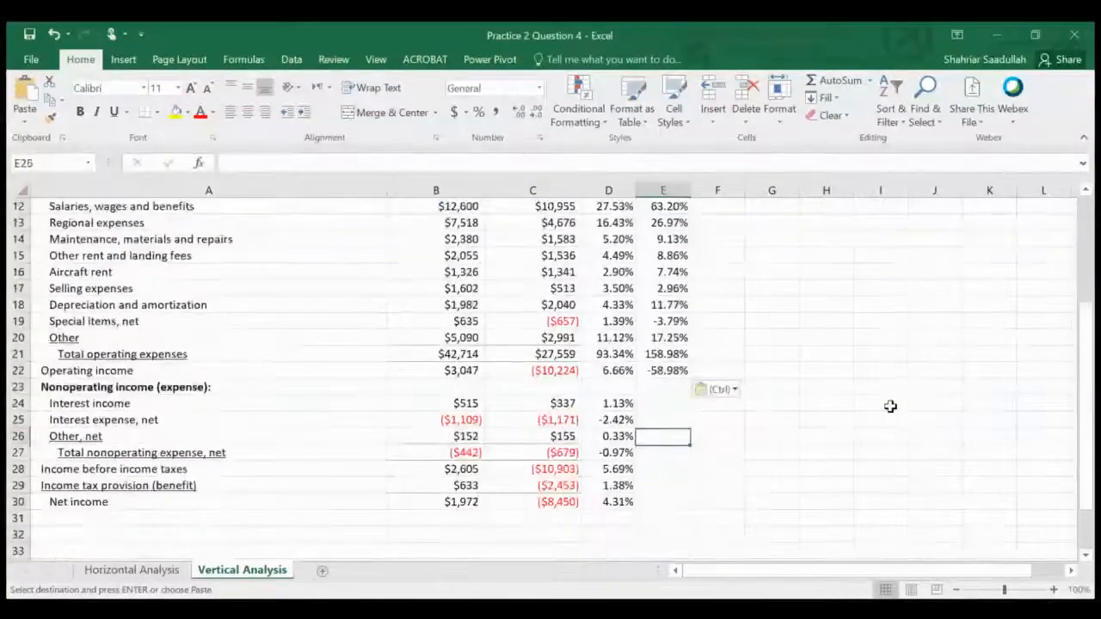
pyautogui.press('Up')
pyautogui.hotkey('shift', 'Down')
pyautogui.hotkey('shift', 'Down')
pyautogui.hotkey('shift', 'Down')
pyautogui.hotkey('shift', 'Down')
pyautogui.hotkey('shift', 'Down')
pyautogui.hotkey('shift', 'Down')
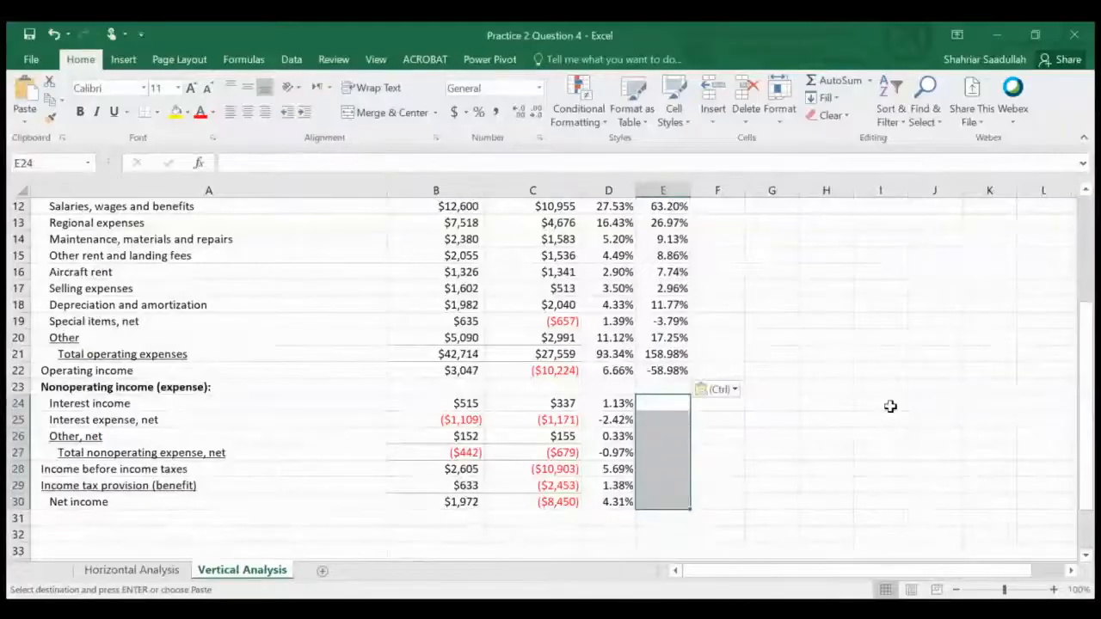
pyautogui.hotkey('ctrl', 'v')
pyautogui.press('Escape')
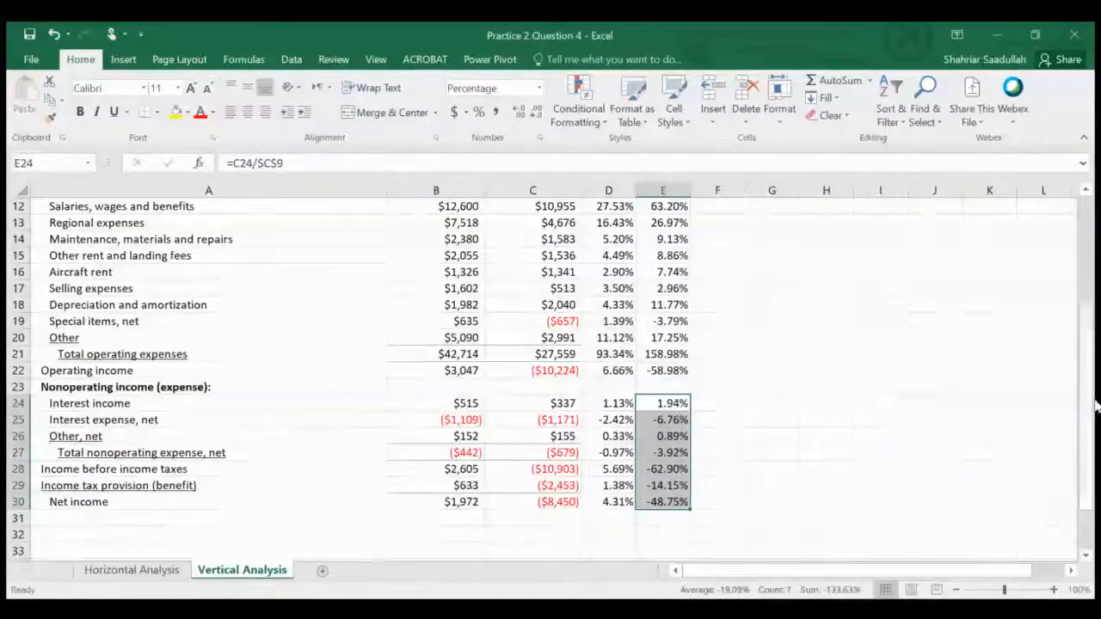
pyautogui.scroll(4, 1096, 406)
pyautogui.click(725, 389)
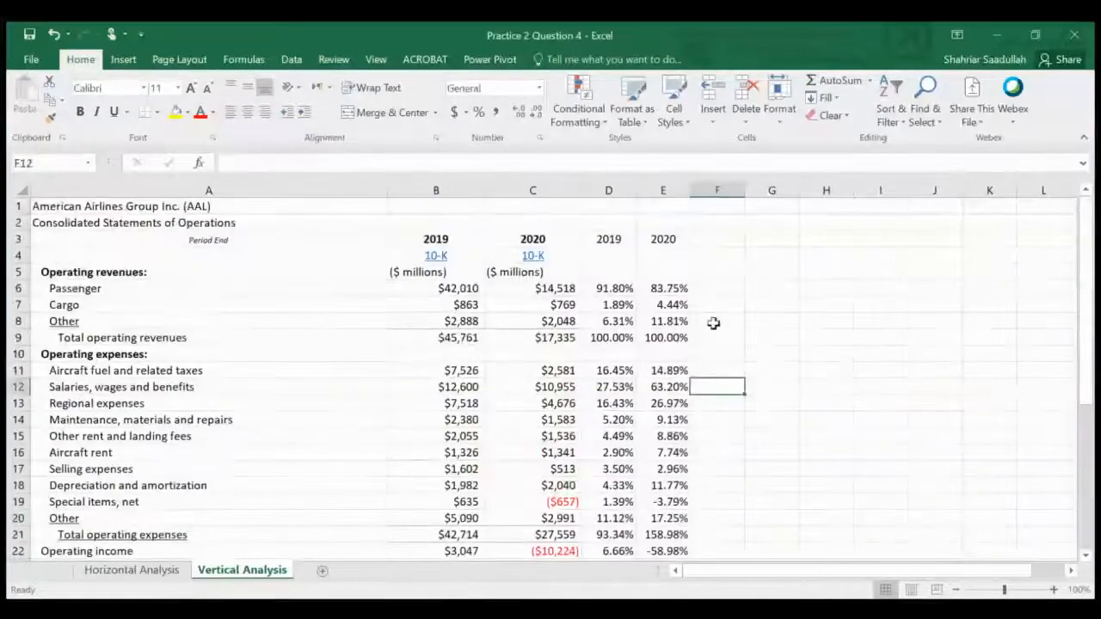
# Insert a line sparkline in F6 showing Passenger revenue's 2019 and 2020 percentages
pyautogui.click(661, 289)
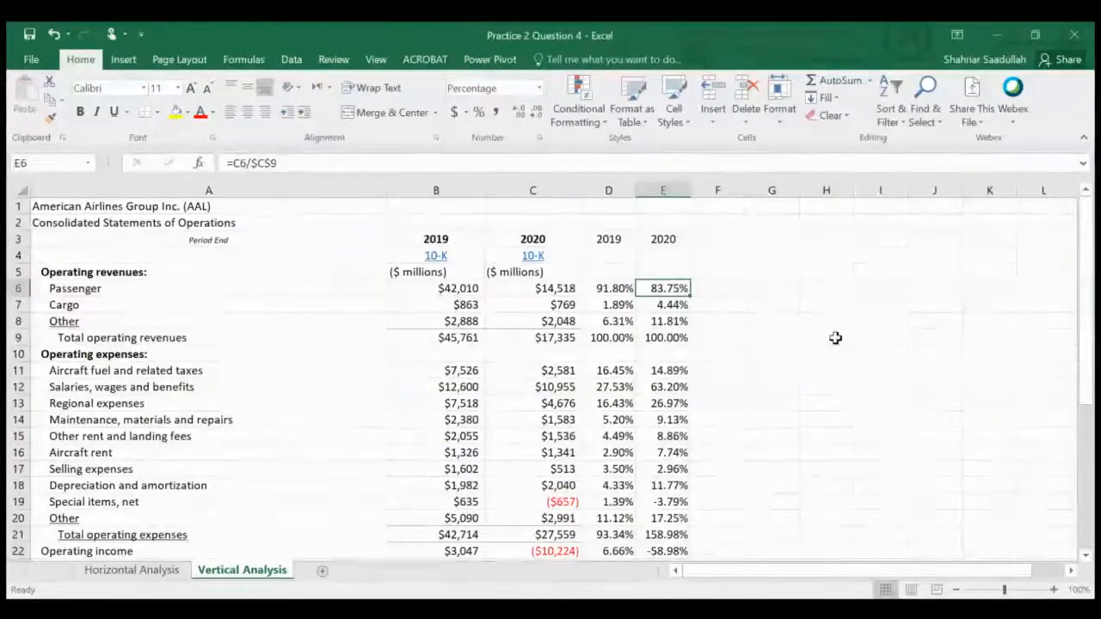
pyautogui.click(726, 288)
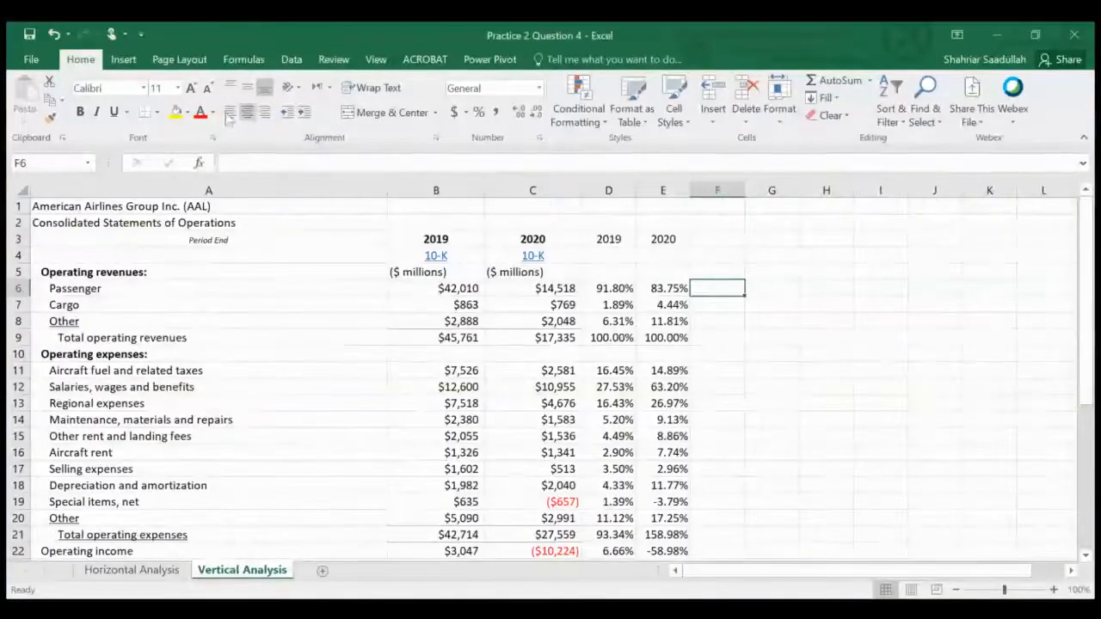
pyautogui.click(123, 60)
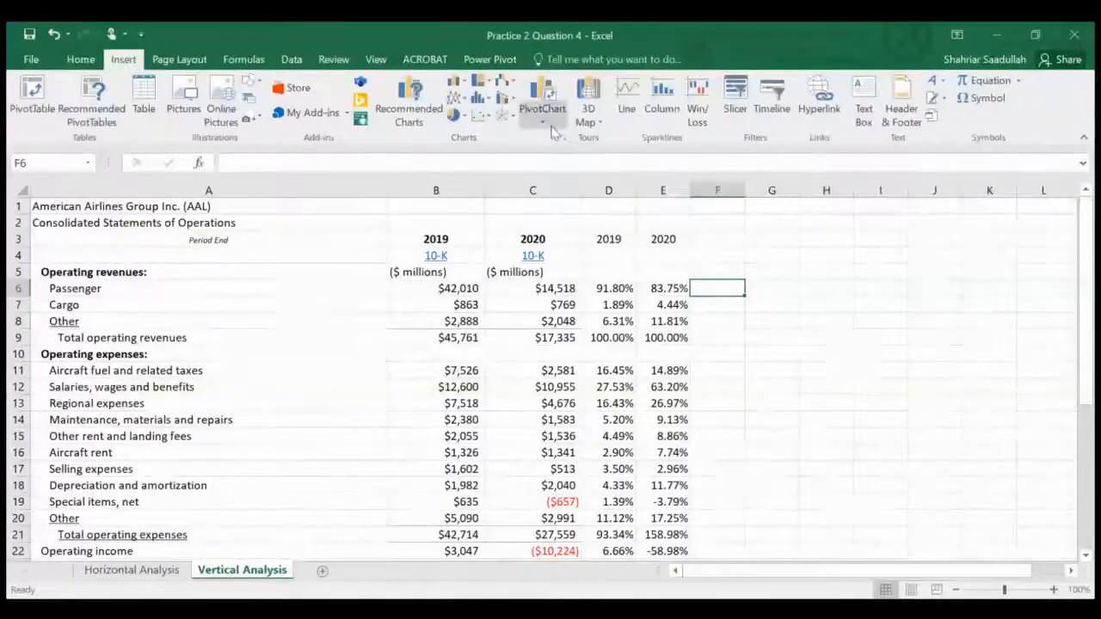
pyautogui.click(632, 99)
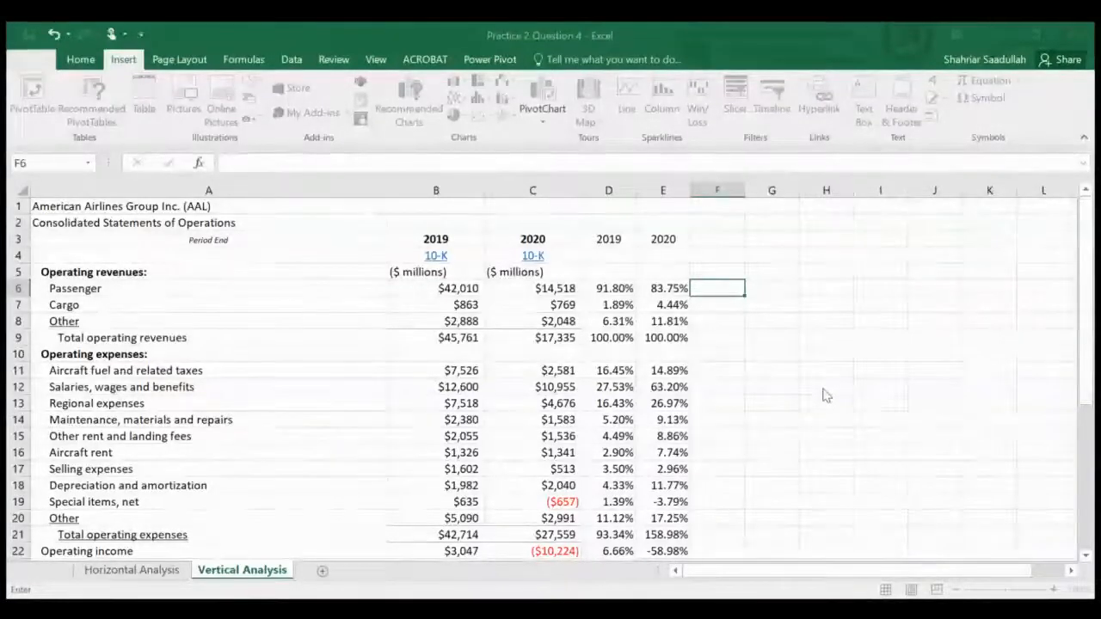
pyautogui.press('Return')
# Copy the F6 sparkline to F7:F9 for the Cargo, Other and Total operating revenues rows
pyautogui.hotkey('ctrl', 'c')
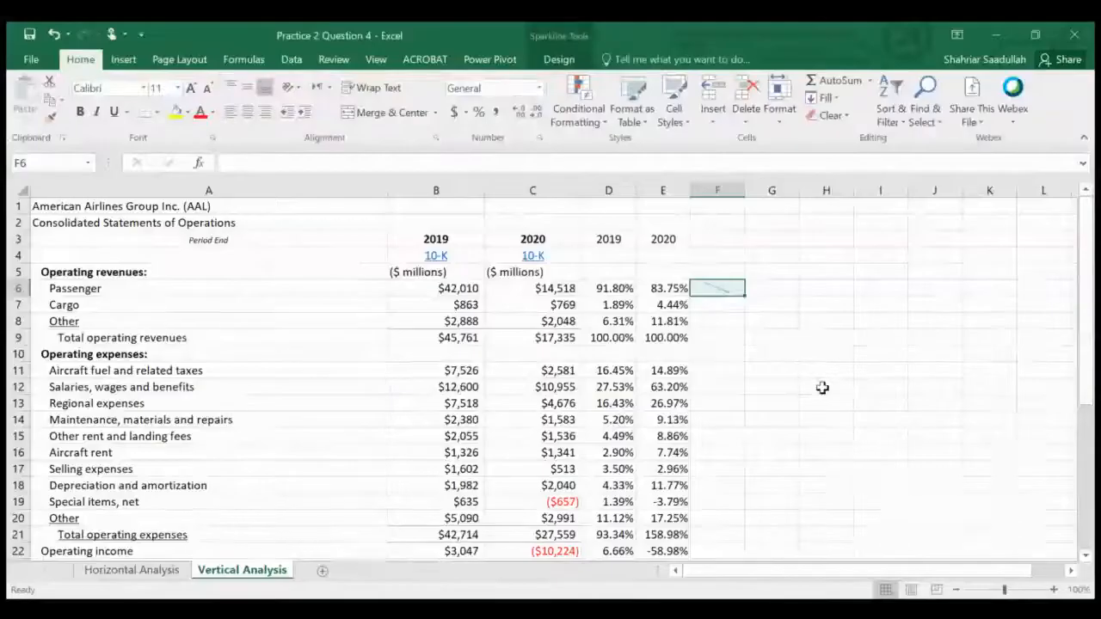
pyautogui.hotkey('shift', 'Down')
pyautogui.hotkey('shift', 'Down')
pyautogui.hotkey('shift', 'Down')
pyautogui.hotkey('ctrl', 'v')
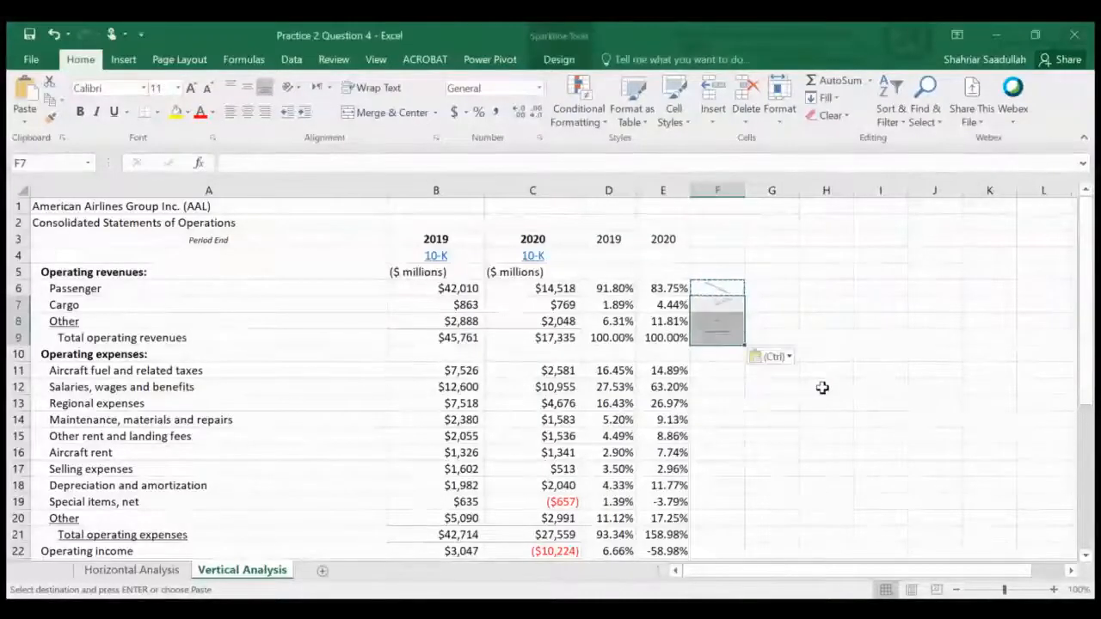
# Paste the copied sparkline into F11:F22, from Aircraft fuel and related taxes to Operating income
pyautogui.press('Down')
pyautogui.press('Down')
pyautogui.press('Down')
pyautogui.press('Down')
pyautogui.press('Down')
pyautogui.hotkey('shift', 'Down')
pyautogui.hotkey('shift', 'Down')
pyautogui.hotkey('shift', 'Down')
pyautogui.hotkey('shift', 'Down')
pyautogui.hotkey('shift', 'Down')
pyautogui.hotkey('shift', 'Down')
pyautogui.hotkey('shift', 'Down')
pyautogui.hotkey('shift', 'Down')
pyautogui.hotkey('shift', 'Down')
pyautogui.hotkey('shift', 'Down')
pyautogui.hotkey('shift', 'Down')
pyautogui.hotkey('shift', 'Down')
pyautogui.hotkey('shift', 'Down')
pyautogui.hotkey('shift', 'Down')
pyautogui.hotkey('shift', 'Down')
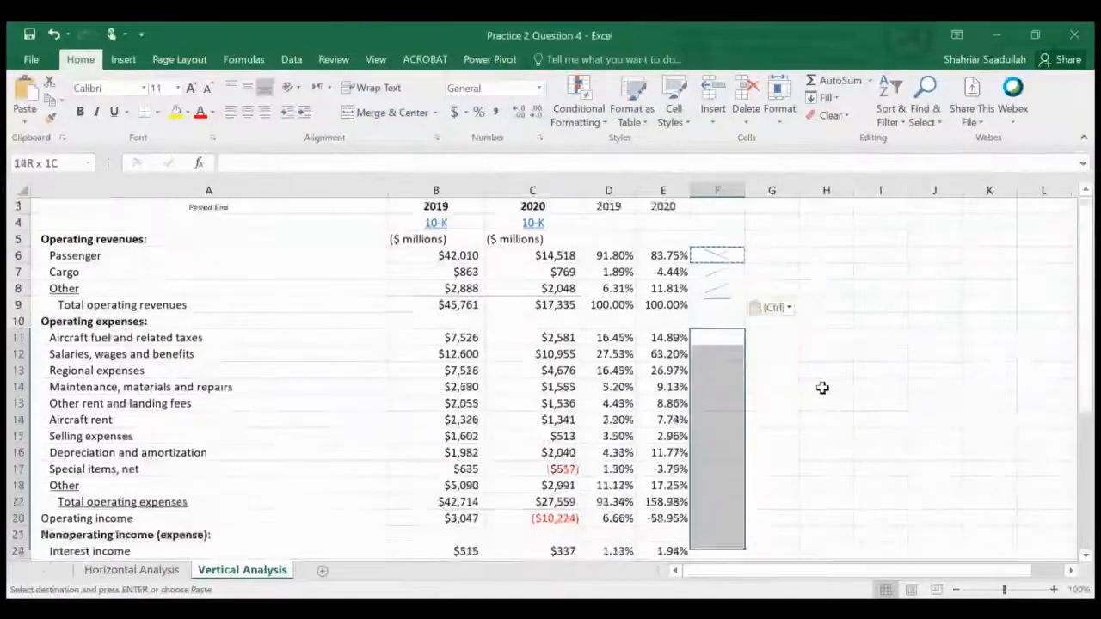
pyautogui.hotkey('shift', 'Up')
pyautogui.hotkey('shift', 'Up')
pyautogui.hotkey('shift', 'Up')
pyautogui.hotkey('shift', 'Up')
pyautogui.hotkey('shift', 'Up')
pyautogui.hotkey('ctrl', 'v')
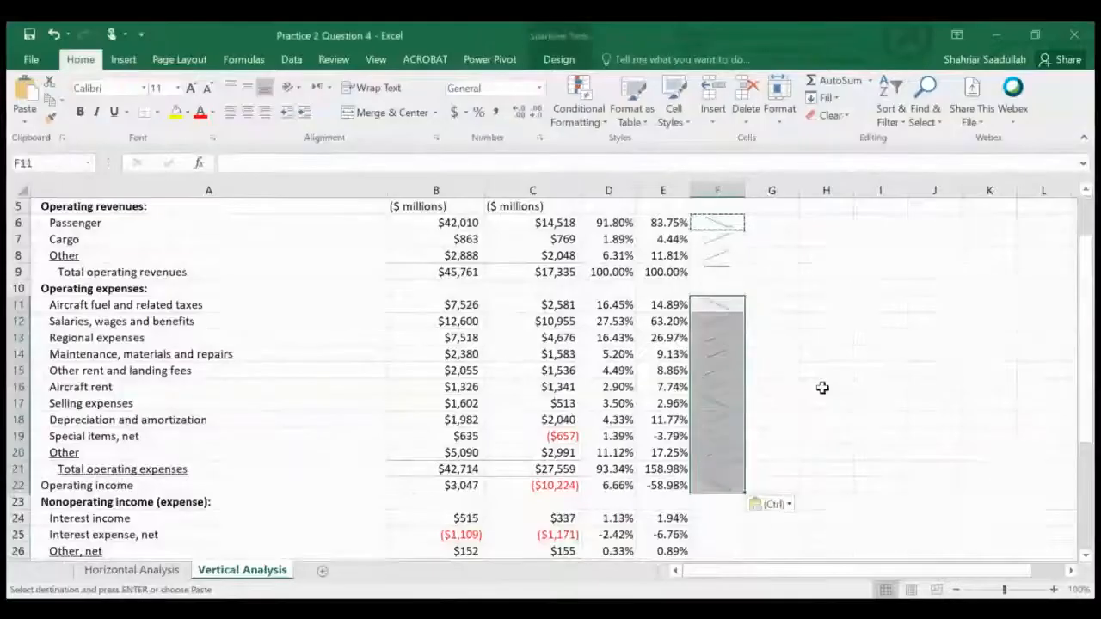
# Paste the copied sparkline into F24:F30, from Interest income to Net income, and end the copy mode
pyautogui.press('Down')
pyautogui.press('Down')
pyautogui.press('Down')
pyautogui.press('Down')
pyautogui.press('Down')
pyautogui.press('Down')
pyautogui.press('Down')
pyautogui.press('Down')
pyautogui.press('Down')
pyautogui.press('Down')
pyautogui.press('Down')
pyautogui.press('Down')
pyautogui.press('Down')
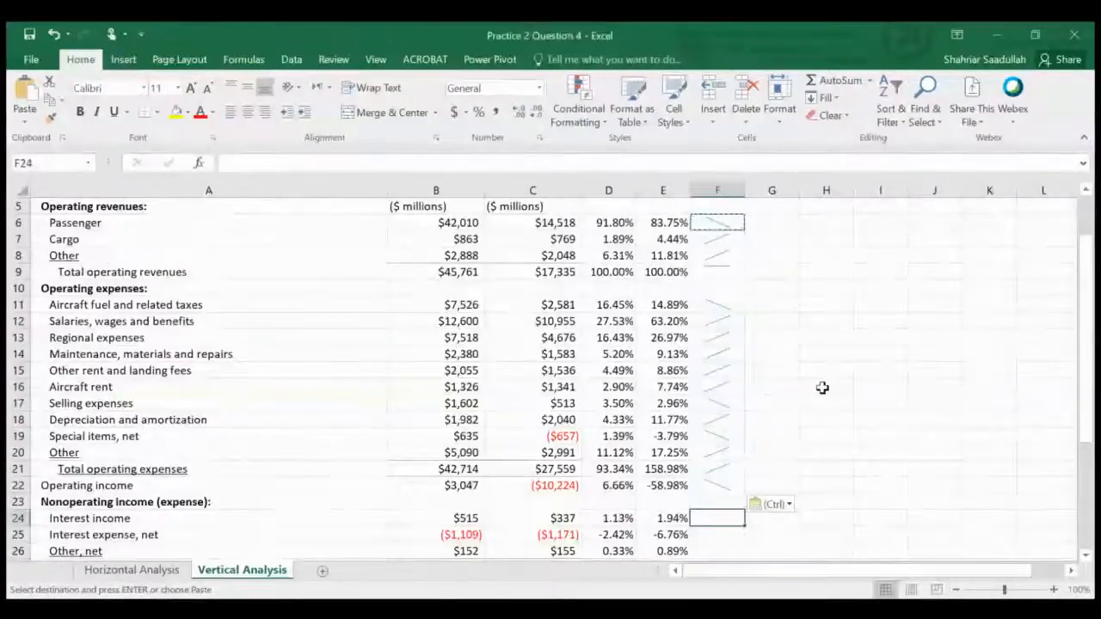
pyautogui.hotkey('shift', 'Down')
pyautogui.hotkey('shift', 'Down')
pyautogui.hotkey('shift', 'Down')
pyautogui.hotkey('shift', 'Down')
pyautogui.hotkey('shift', 'Down')
pyautogui.hotkey('shift', 'Down')
pyautogui.hotkey('shift', 'Down')
pyautogui.hotkey('shift', 'Down')
pyautogui.hotkey('shift', 'Down')
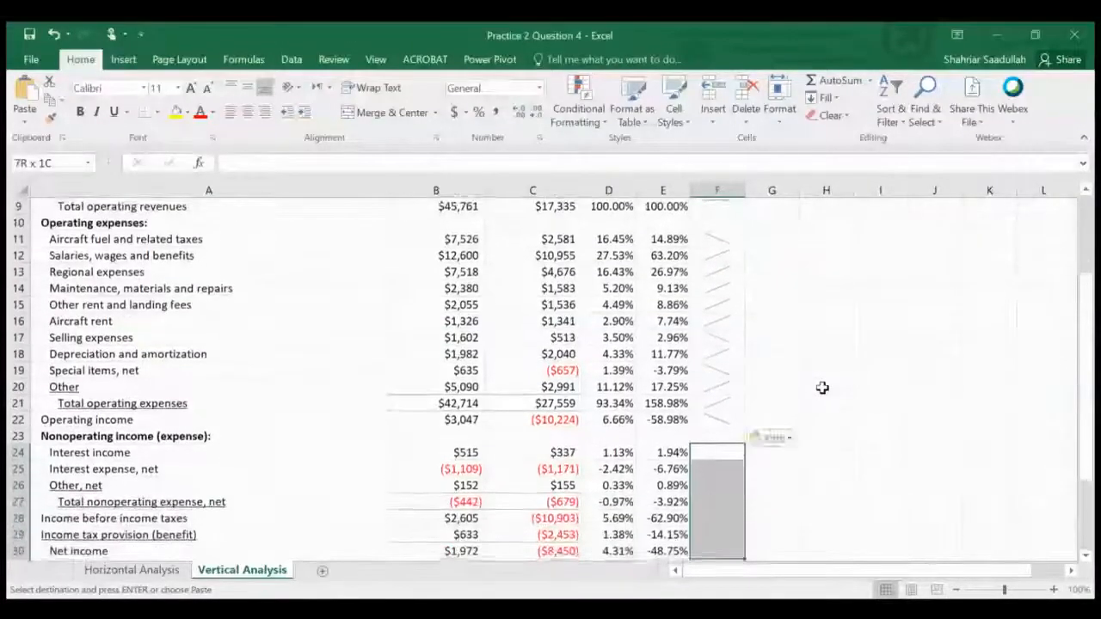
pyautogui.hotkey('shift', 'Up')
pyautogui.hotkey('shift', 'Up')
pyautogui.hotkey('shift', 'Up')
pyautogui.hotkey('ctrl', 'v')
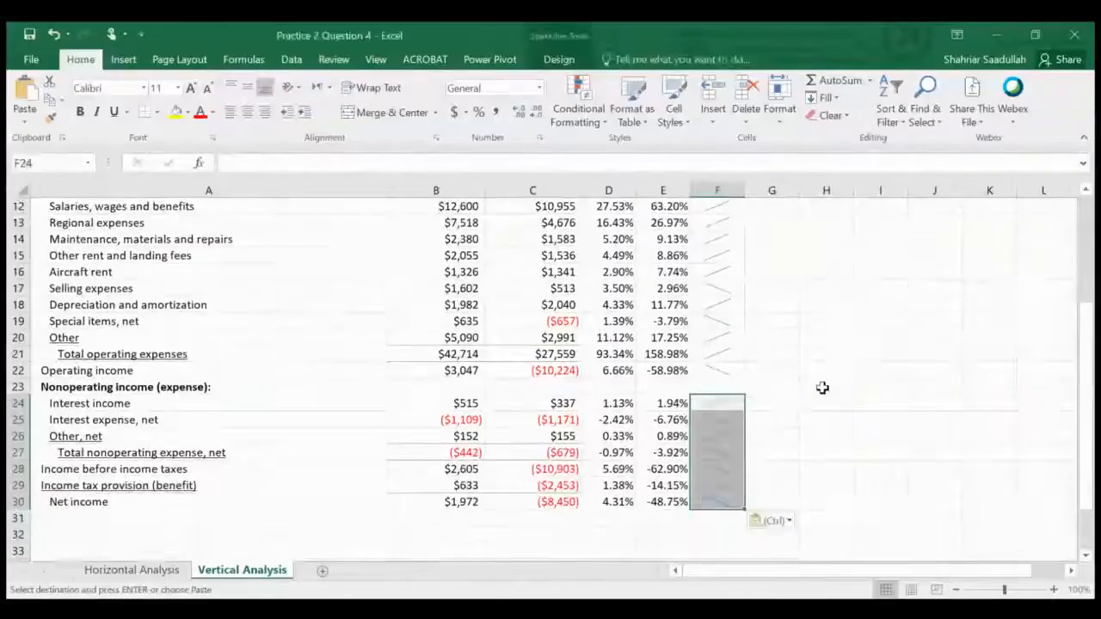
pyautogui.click(918, 422)
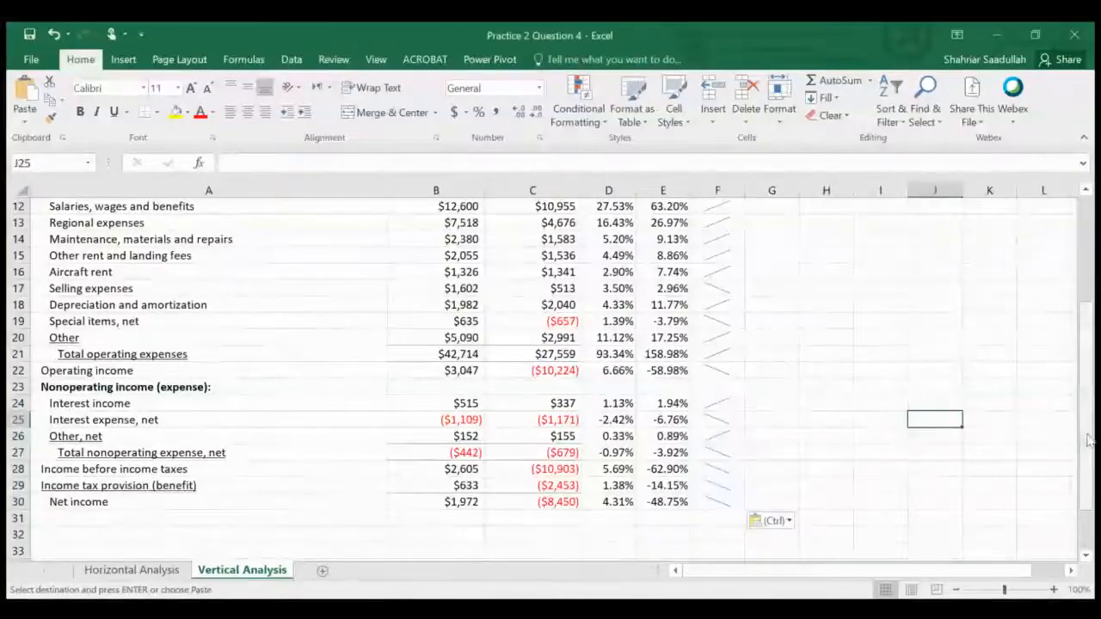
pyautogui.moveTo(1087, 340); pyautogui.dragTo(1095, 164)
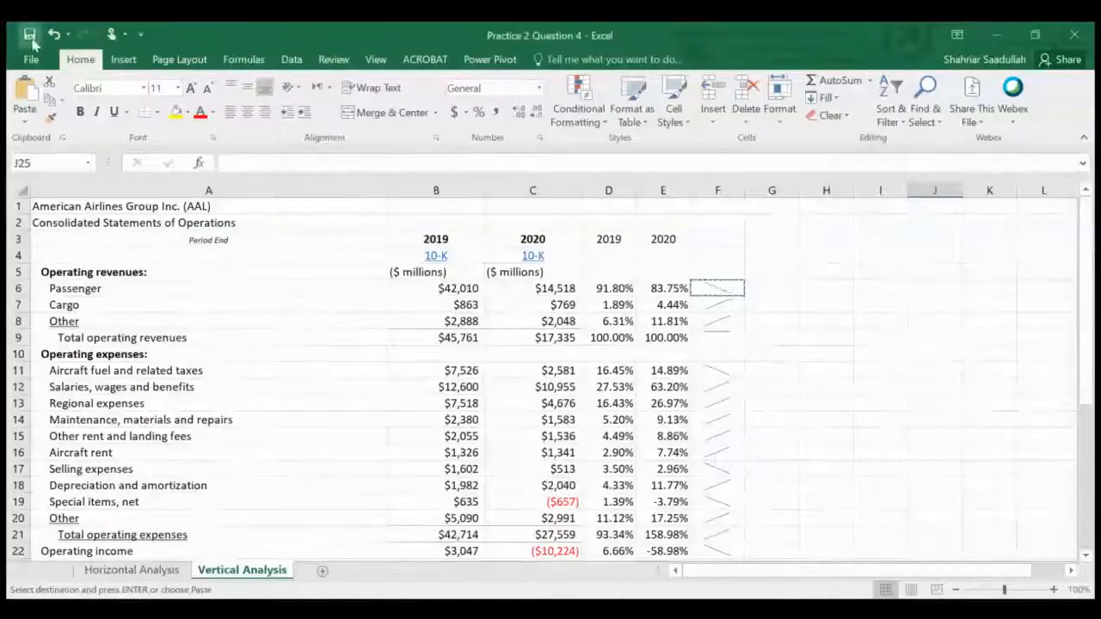
pyautogui.press('Escape')
# Examine the column F sparklines for Passenger, Salaries, wages and benefits, and Total operating revenues against their 2019 and 2020 percentages
pyautogui.click(728, 289)
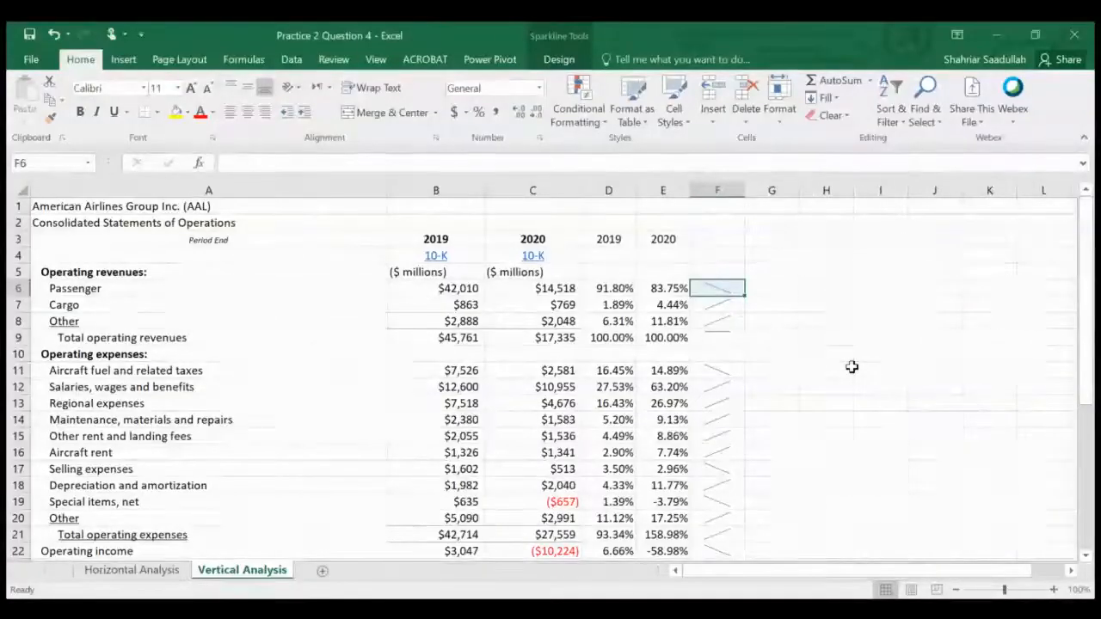
pyautogui.click(730, 386)
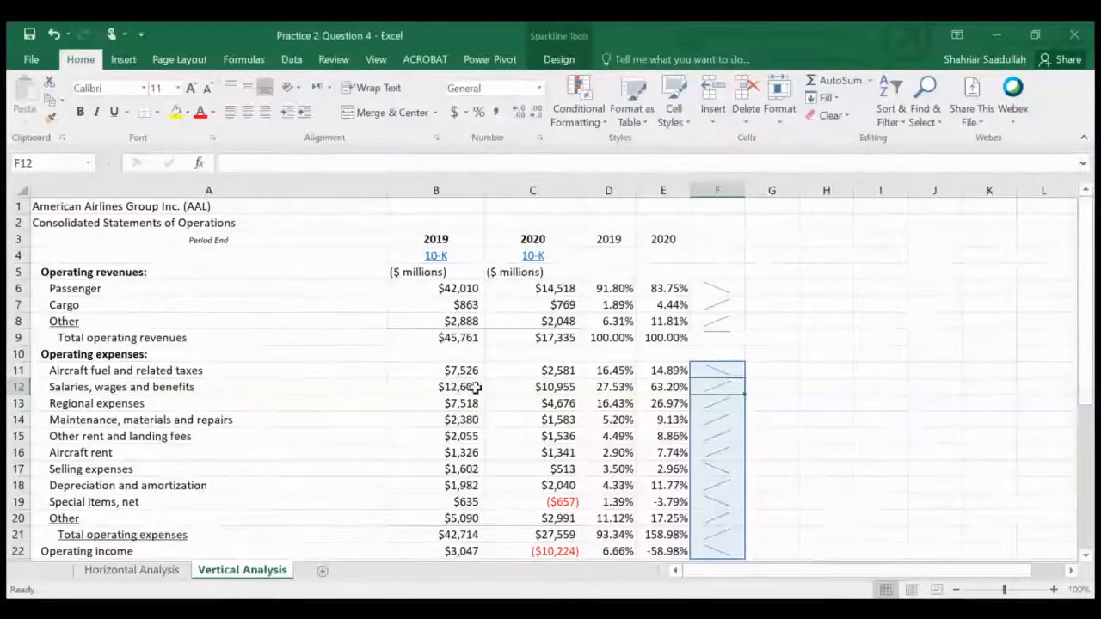
pyautogui.click(771, 392)
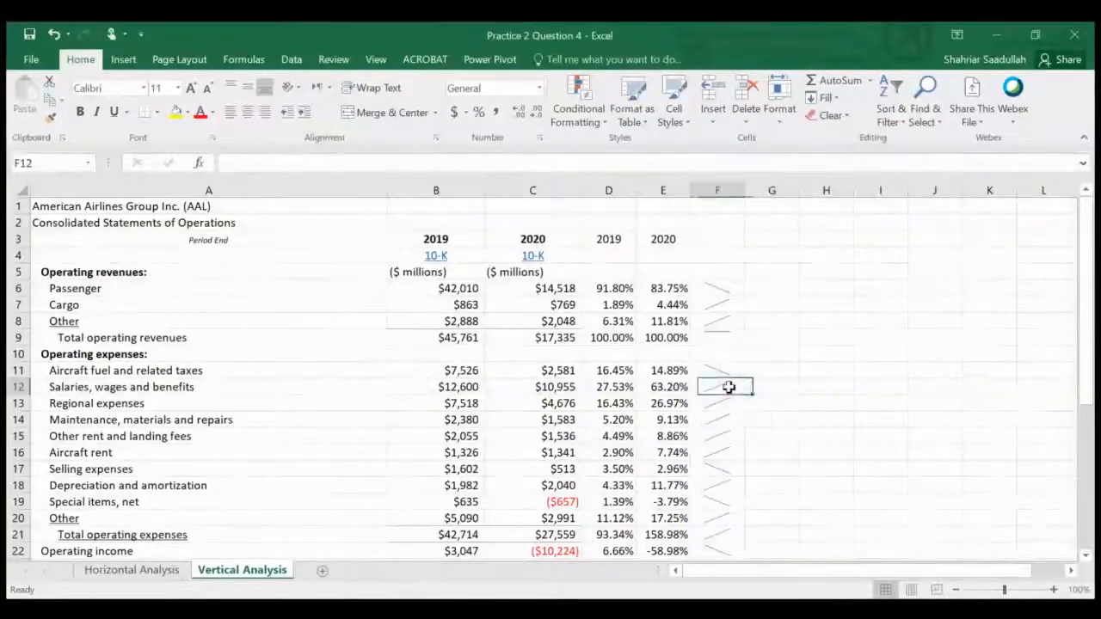
pyautogui.click(730, 386)
pyautogui.click(721, 338)
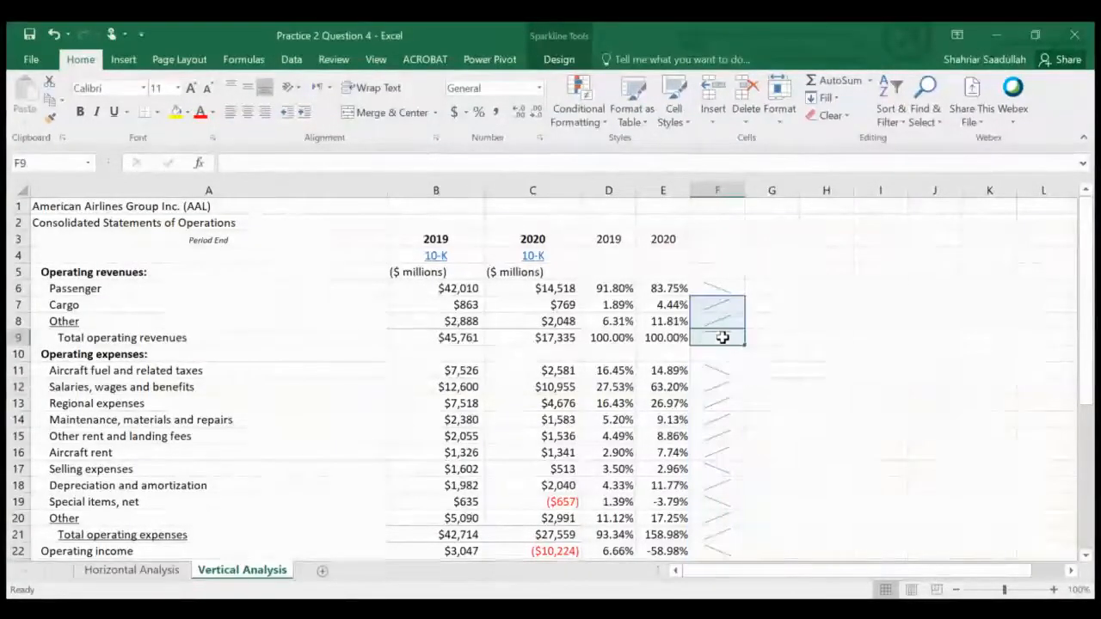
pyautogui.click(820, 387)
pyautogui.click(756, 334)
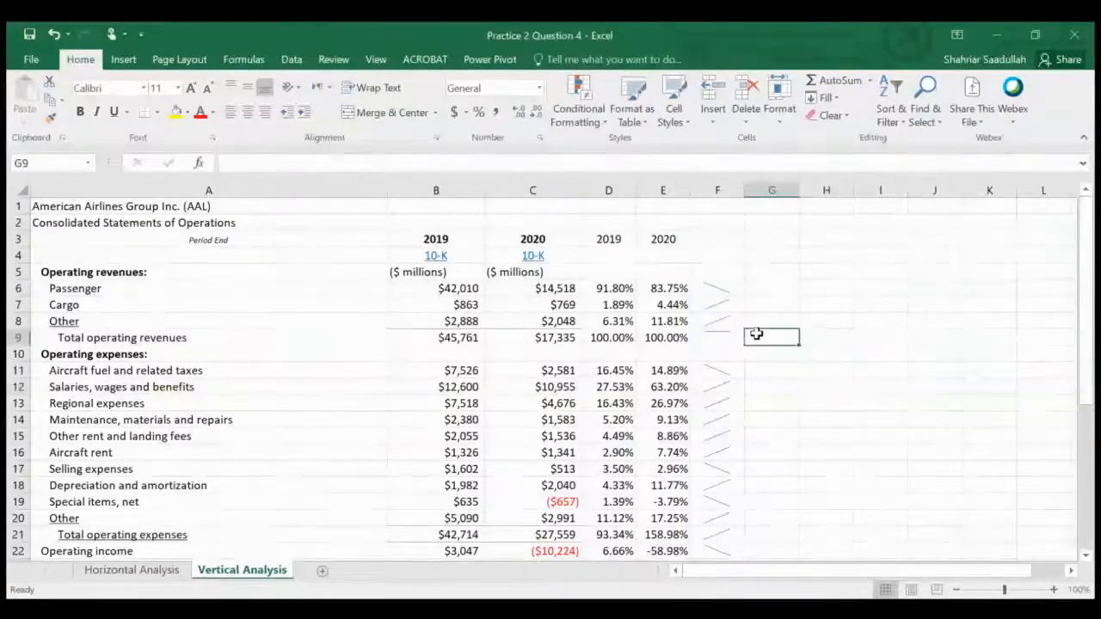
pyautogui.press('Left')
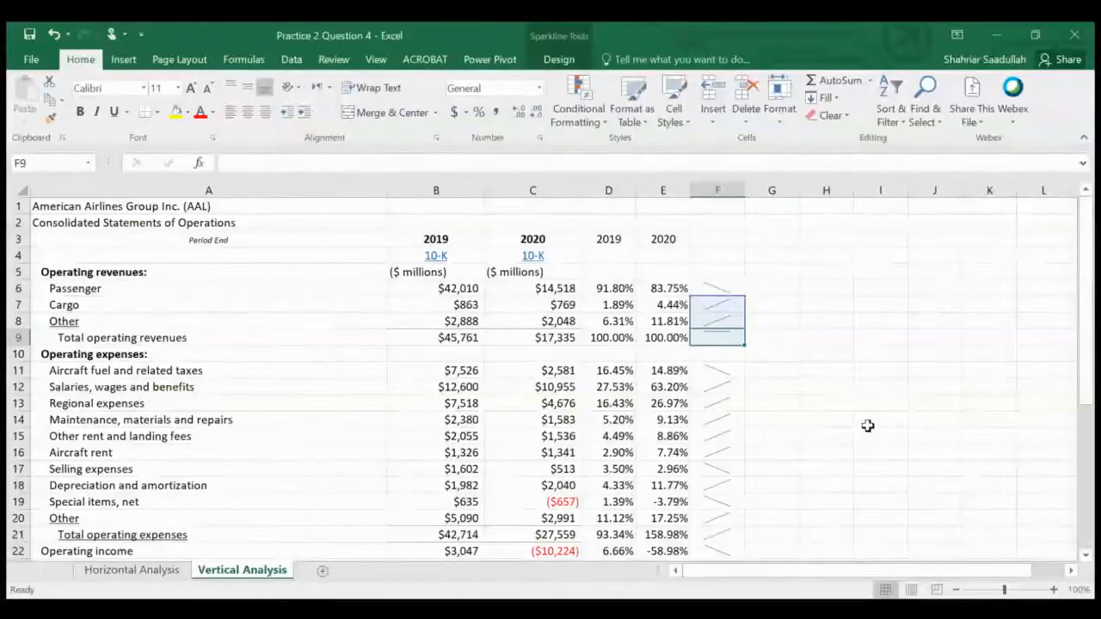